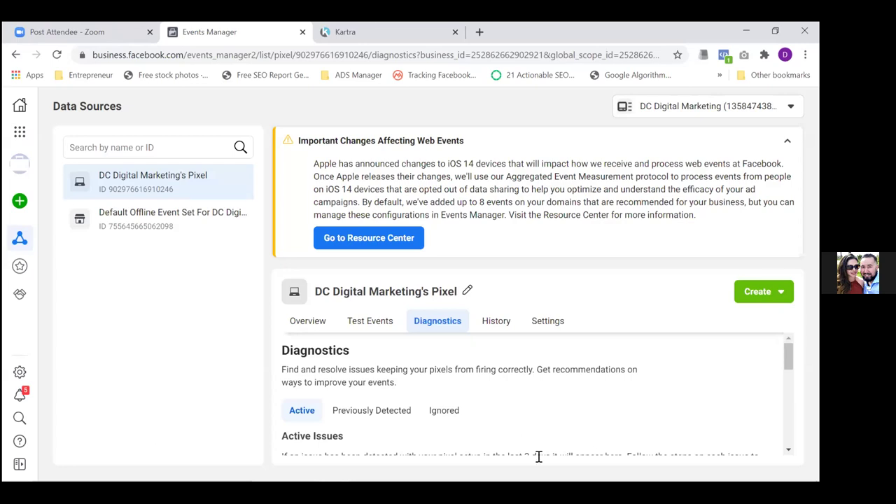
Show the pixel's Overview activity chart, collapse the iOS 14 notice, and open Add Events
{"action": "left_click", "coordinate": [305, 326]}
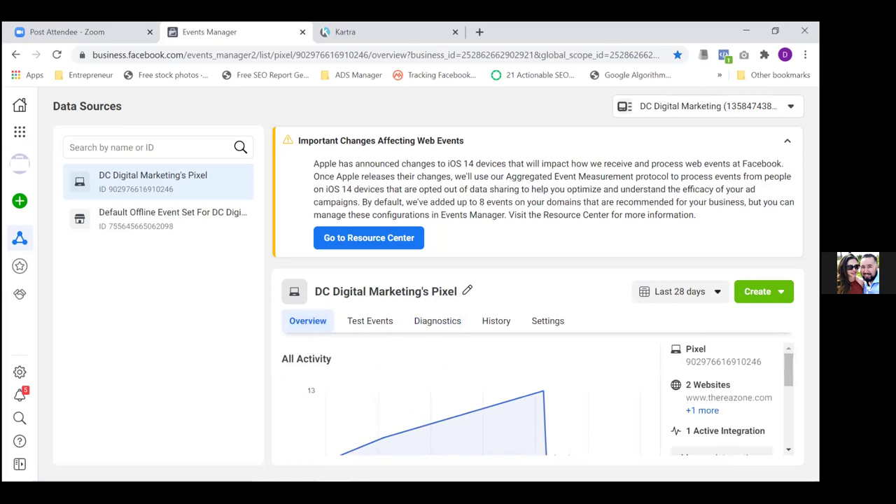
{"action": "left_click", "coordinate": [787, 140]}
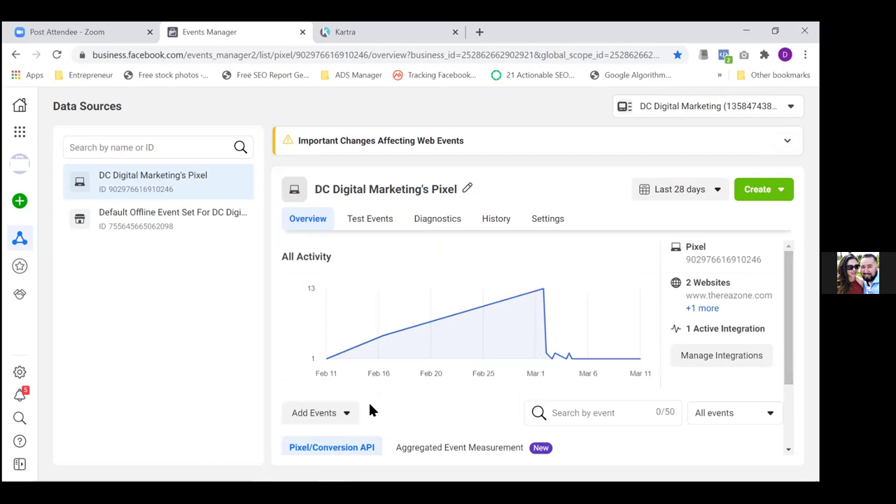
{"action": "left_click", "coordinate": [347, 415]}
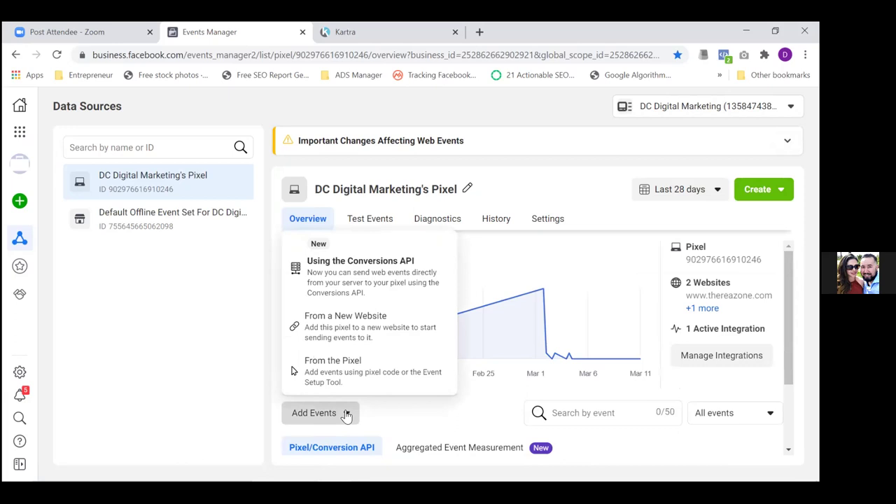
Choose manual installation for a new website and copy the pixel base code
{"action": "left_click", "coordinate": [348, 326]}
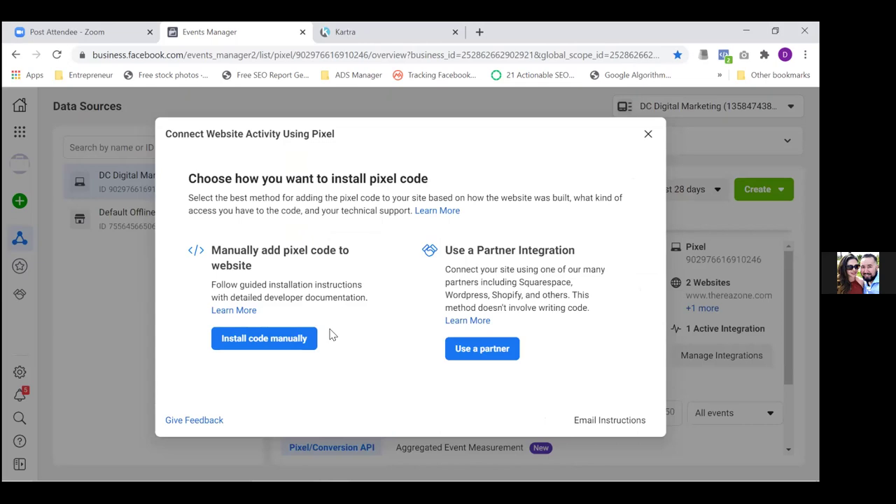
{"action": "left_click", "coordinate": [265, 341]}
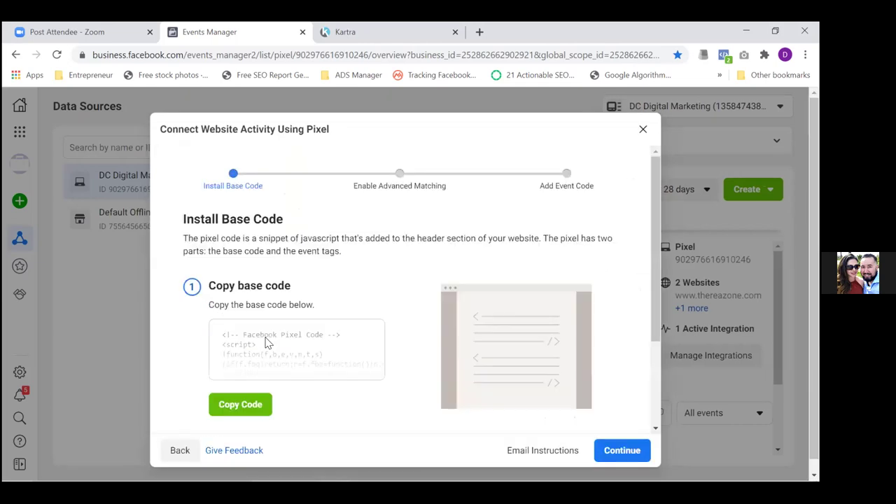
{"action": "left_click", "coordinate": [240, 404]}
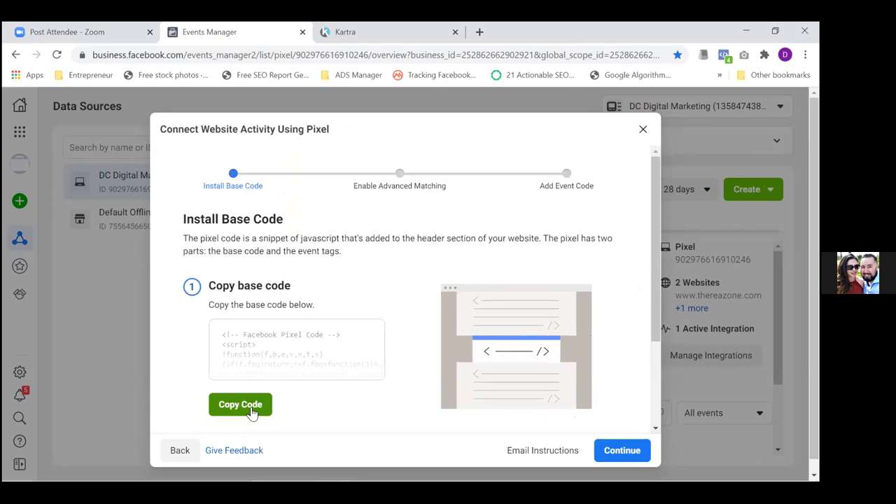
Continue past the advanced matching and event setup steps, close the walkthrough, and return to Kartra
{"action": "left_click", "coordinate": [624, 451]}
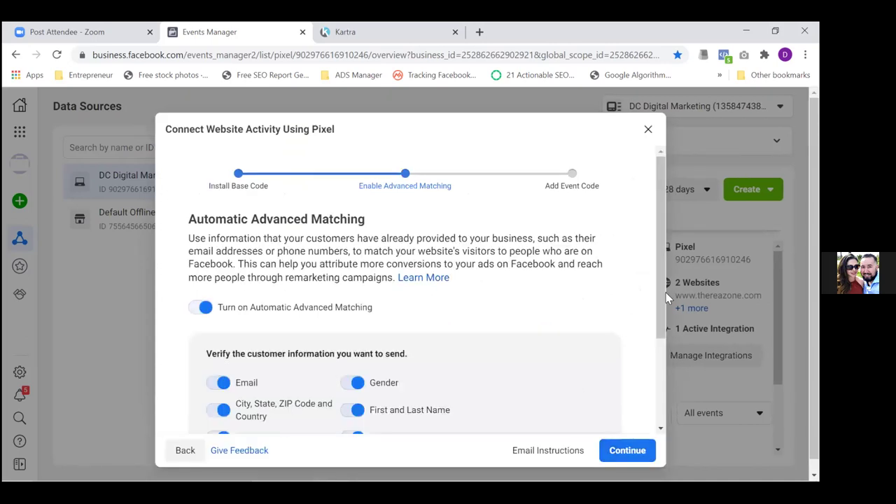
{"action": "scroll", "coordinate": [661, 308], "scroll_direction": "down", "scroll_amount": 2}
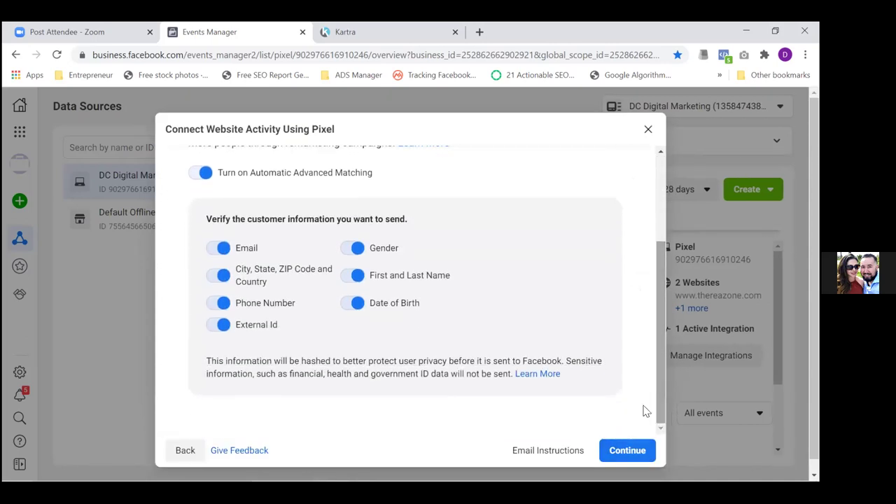
{"action": "left_click", "coordinate": [618, 459]}
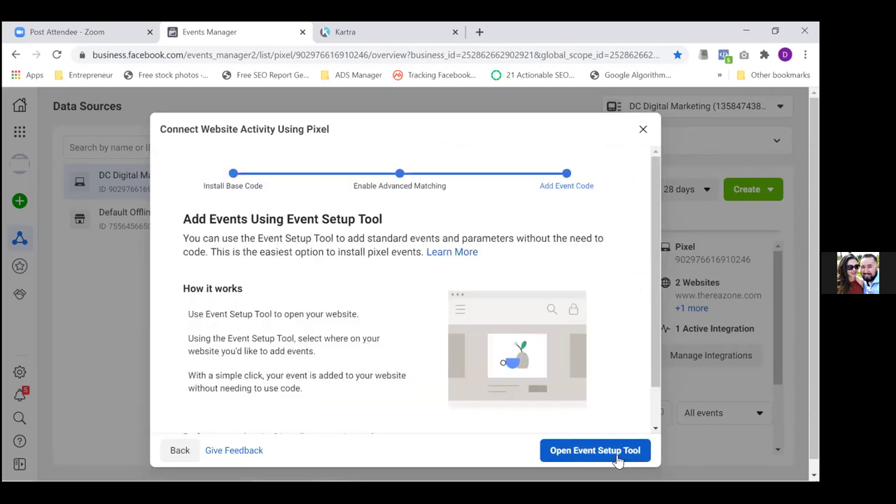
{"action": "left_click", "coordinate": [641, 132]}
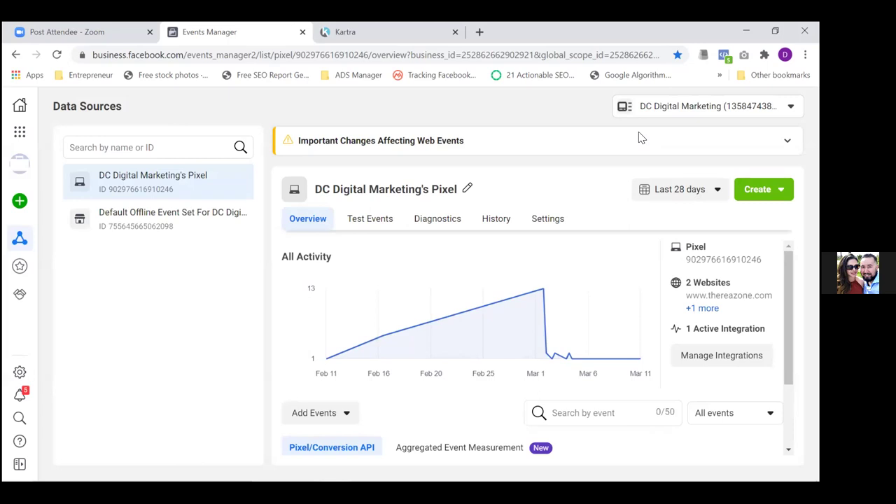
{"action": "left_click", "coordinate": [386, 33]}
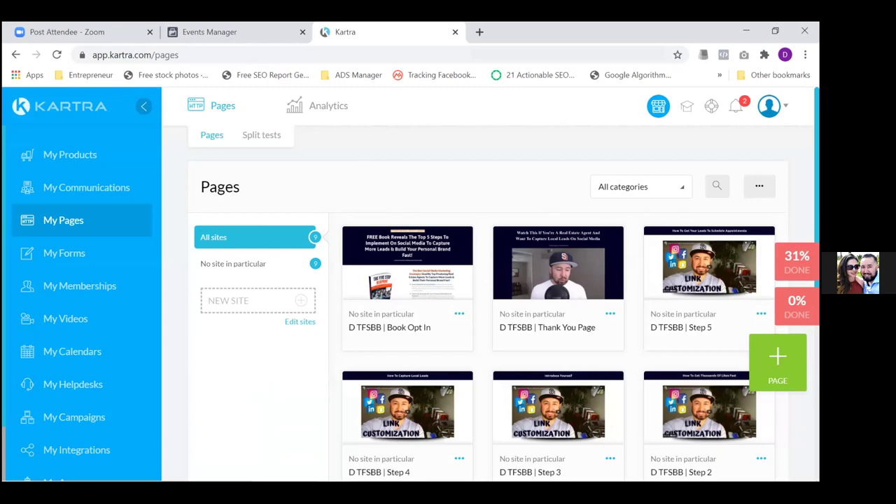
Open the All categories filter on Kartra's Pages screen
{"action": "left_click", "coordinate": [678, 196]}
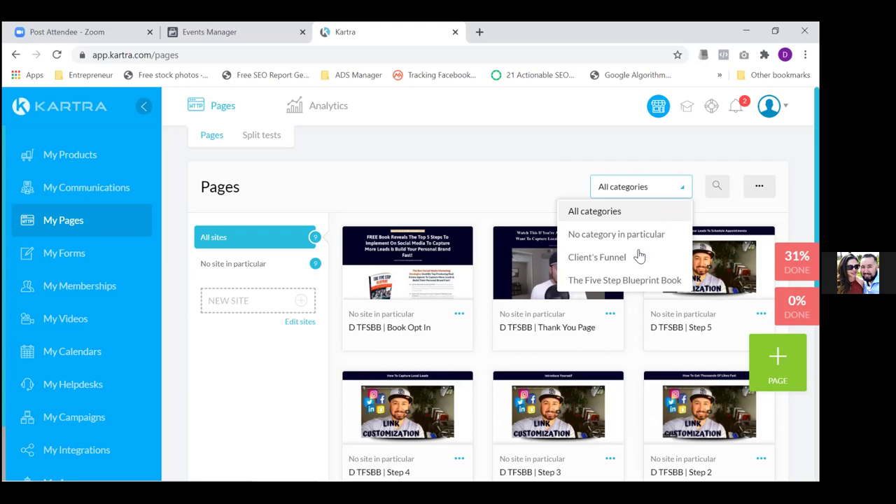
Filter the pages to Client's Funnel and delete its Squeeze page
{"action": "left_click", "coordinate": [596, 257]}
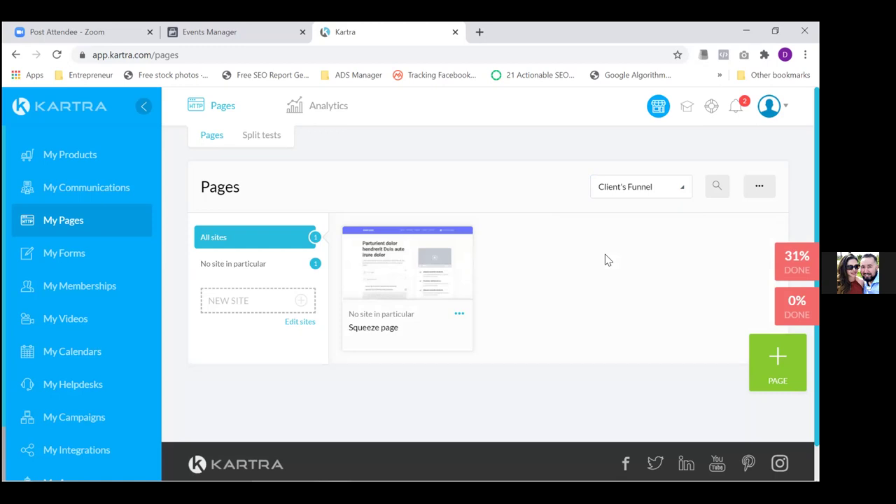
{"action": "left_click", "coordinate": [459, 314]}
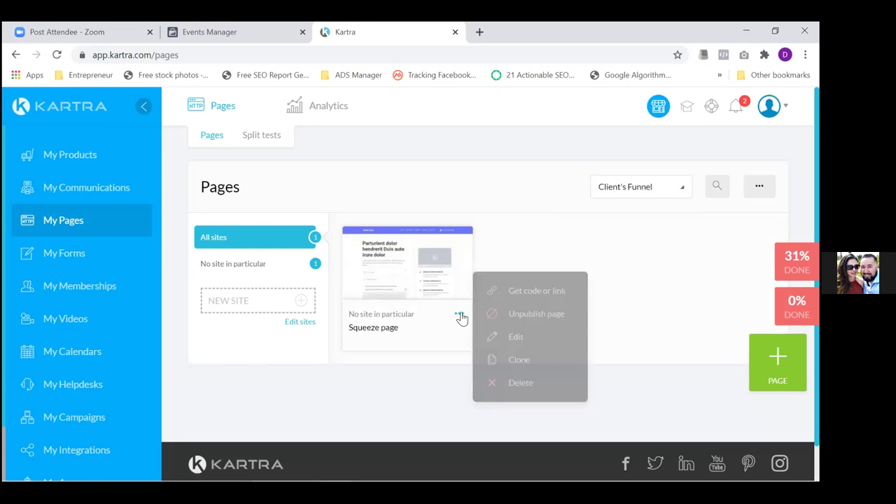
{"action": "left_click", "coordinate": [516, 382]}
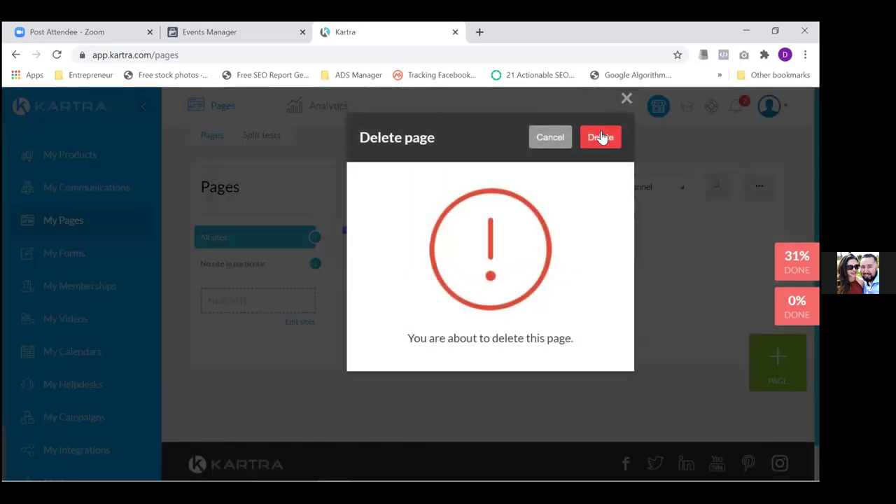
{"action": "left_click", "coordinate": [599, 138]}
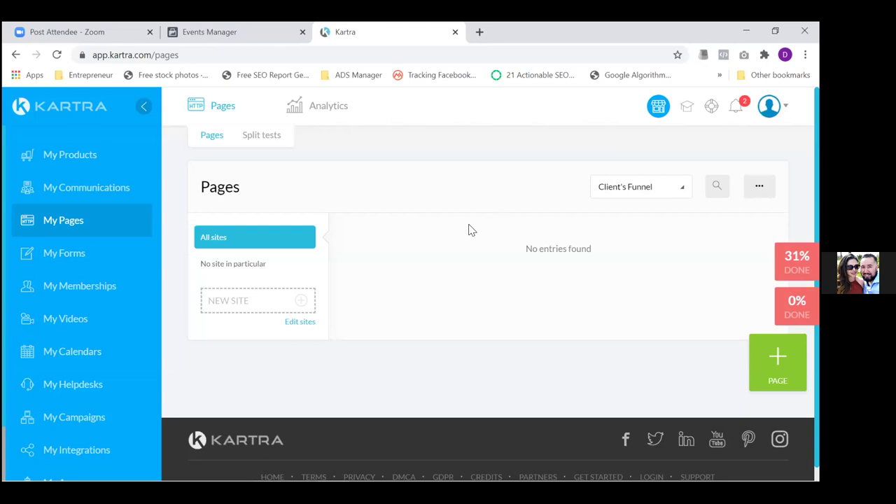
{"action": "left_click", "coordinate": [648, 187]}
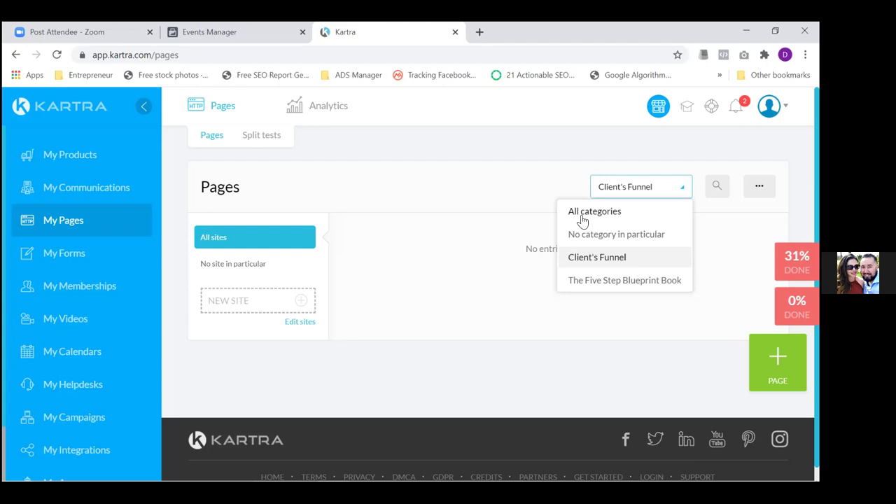
Filter the Pages list to The Five Step Blueprint Book category
{"action": "left_click", "coordinate": [580, 280]}
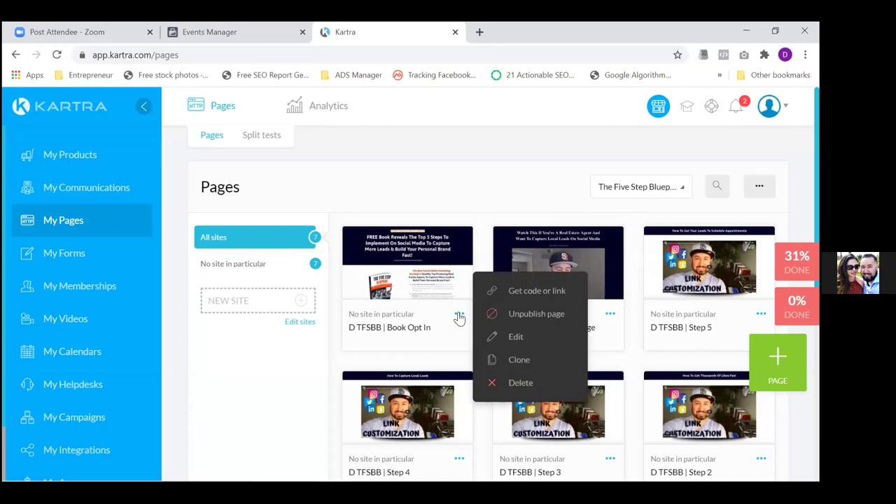
Rename the D TFSBB | Book Opt In page to 'Real Estate Opt In'
{"action": "left_click", "coordinate": [517, 338]}
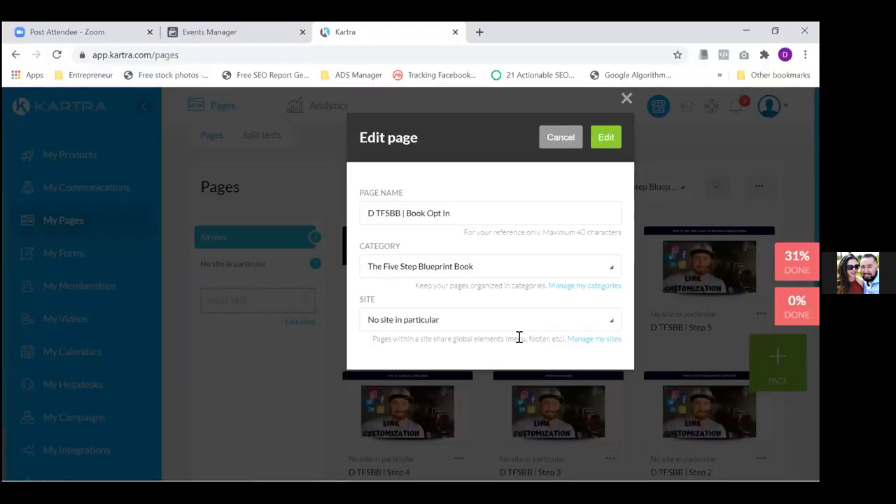
{"action": "left_click_drag", "start_coordinate": [458, 217], "coordinate": [439, 210]}
{"action": "left_click", "coordinate": [496, 227]}
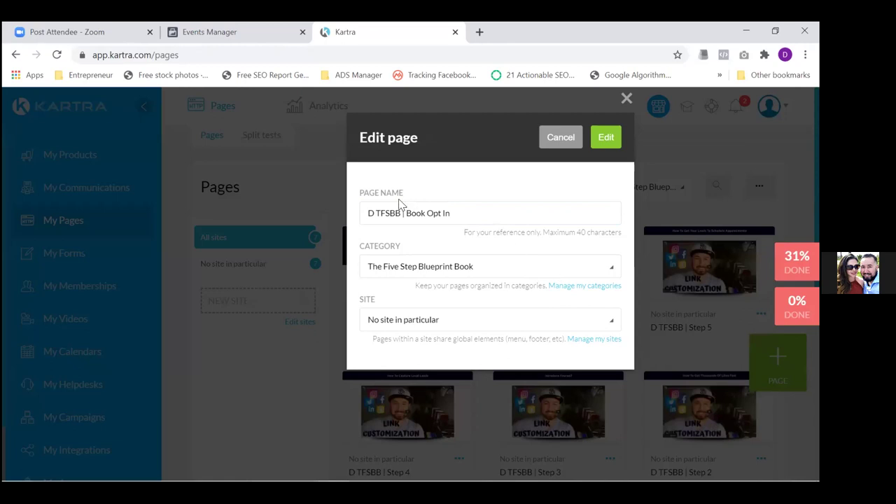
{"action": "left_click_drag", "start_coordinate": [375, 213], "coordinate": [426, 215]}
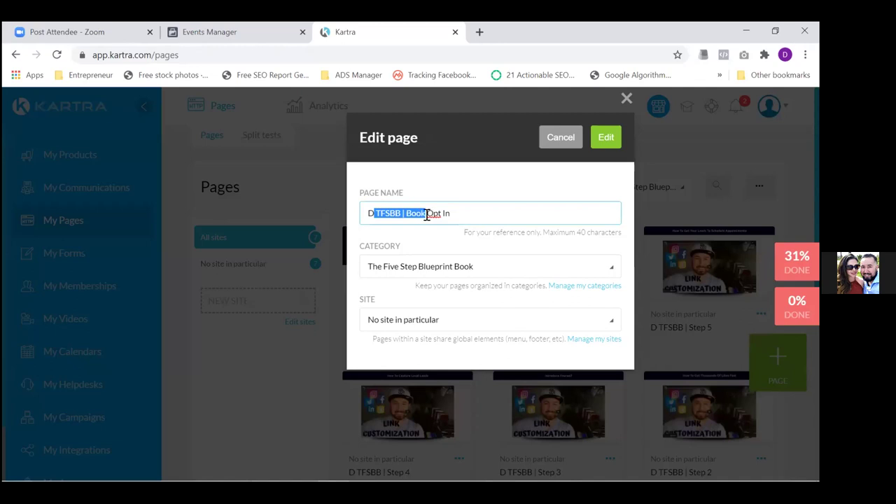
{"action": "key", "text": "BackSpace"}
{"action": "key", "text": "BackSpace"}
{"action": "key", "text": "BackSpace"}
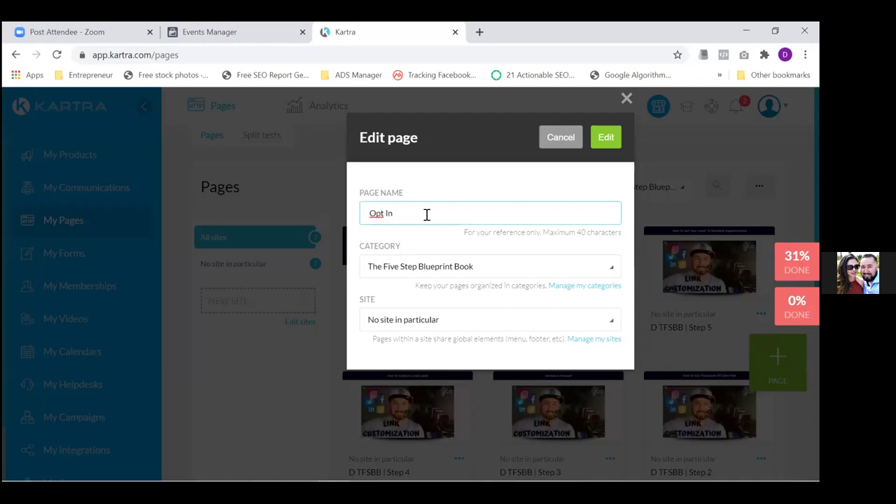
{"action": "type", "text": "Real Estate"}
{"action": "key", "text": "BackSpace"}
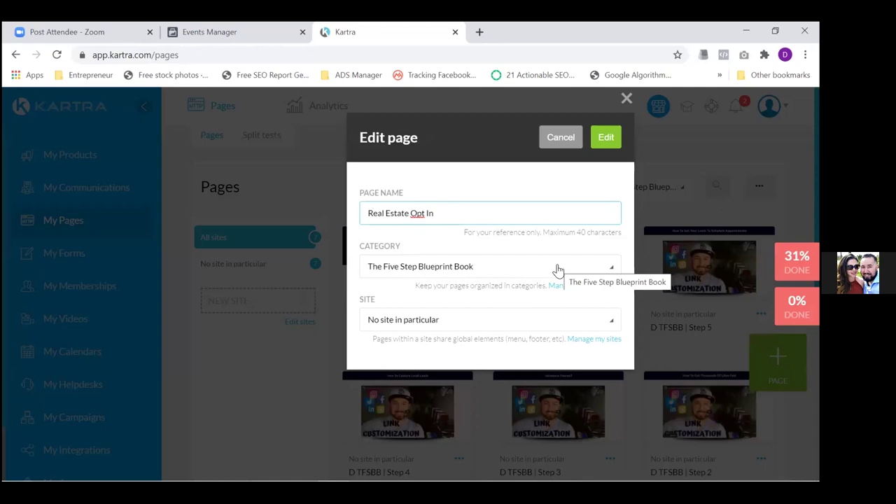
Review the Site and Category options, keeping The Five Step Blueprint Book category
{"action": "left_click", "coordinate": [537, 326]}
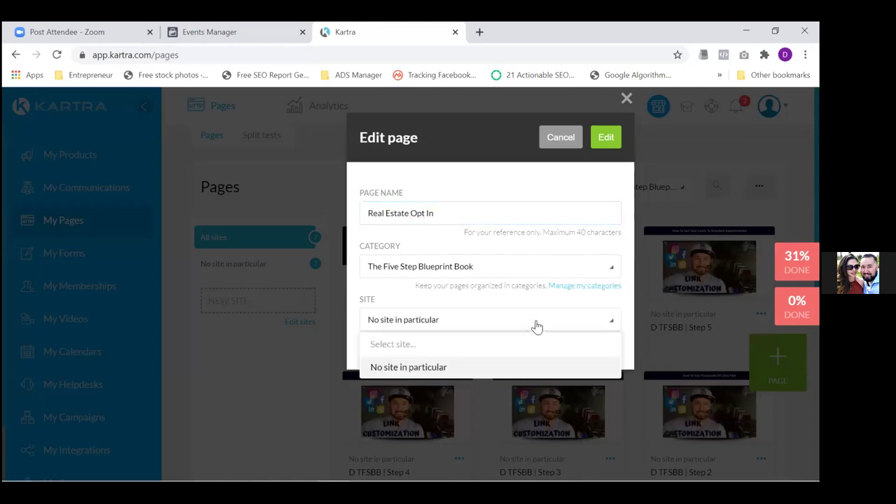
{"action": "left_click", "coordinate": [572, 266]}
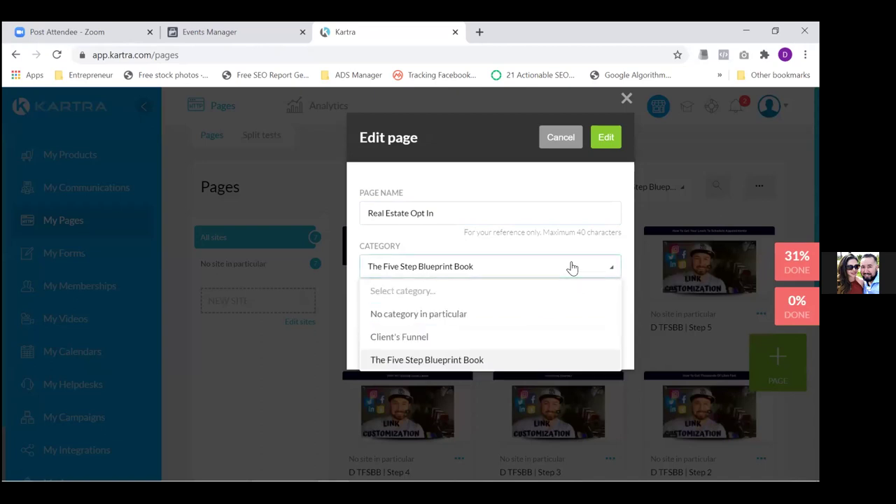
{"action": "left_click", "coordinate": [571, 266]}
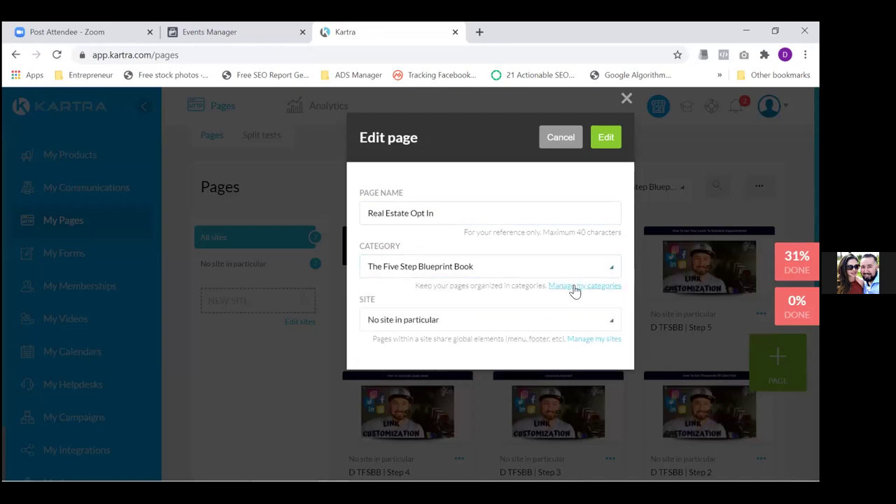
{"action": "left_click", "coordinate": [574, 287]}
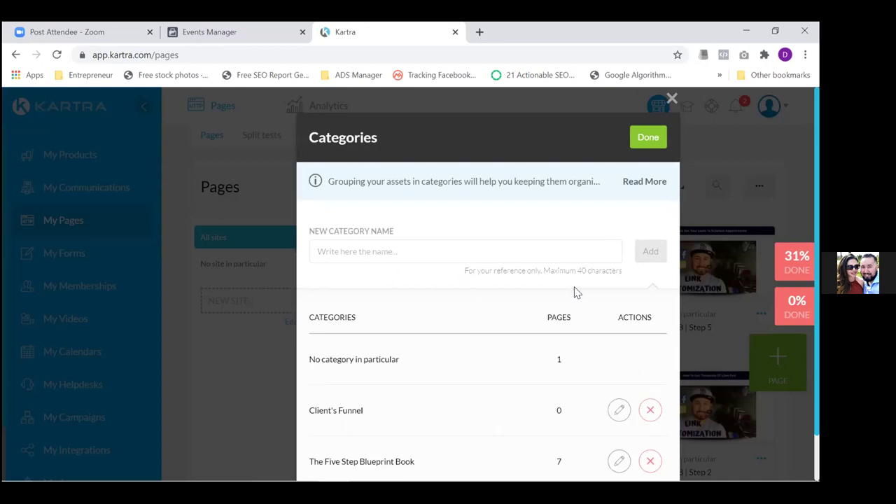
Add a new page category named 'Real Estate Book'
{"action": "left_click", "coordinate": [482, 249]}
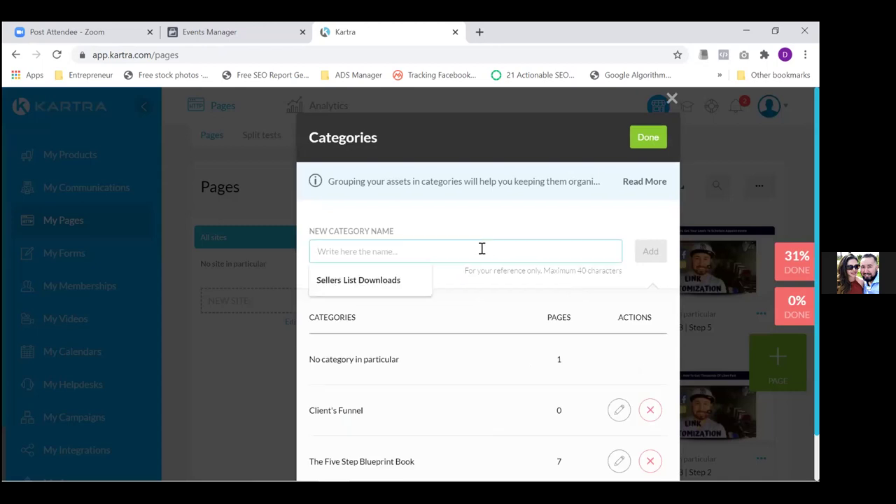
{"action": "type", "text": "Real E"}
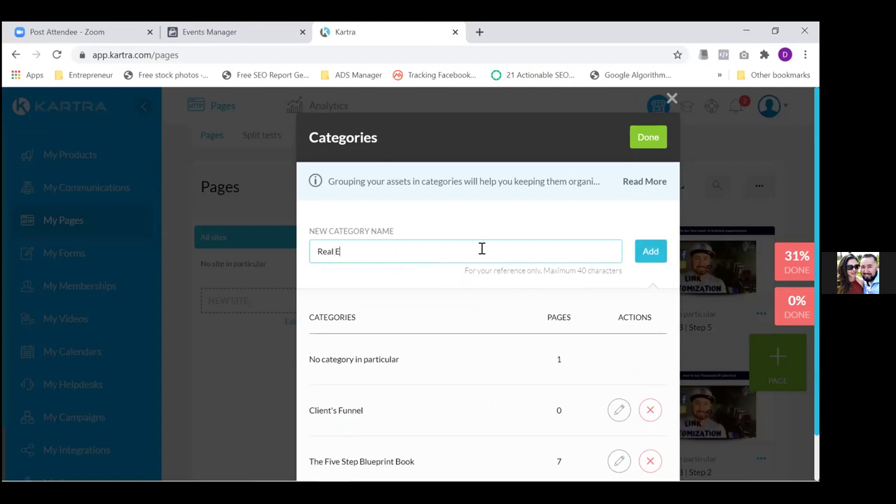
{"action": "type", "text": "state"}
{"action": "type", "text": "Book"}
{"action": "left_click", "coordinate": [647, 253]}
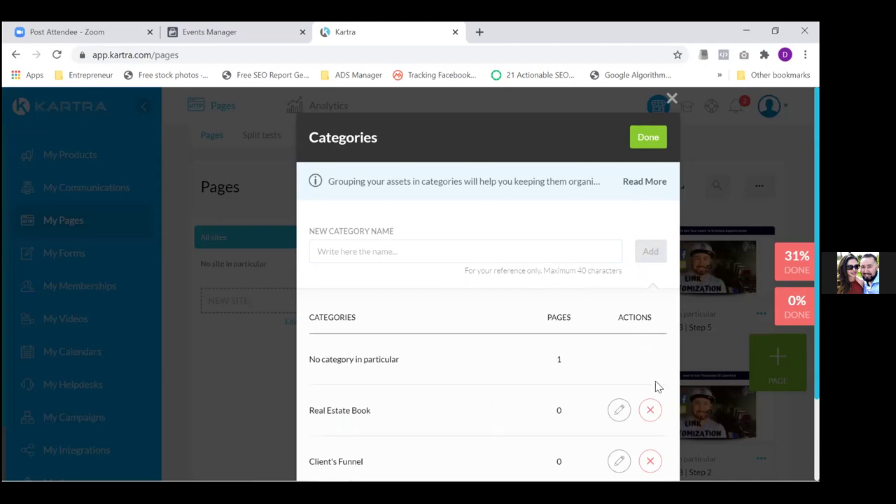
Delete The Five Step Blueprint Book category and close the category manager
{"action": "scroll", "coordinate": [650, 410], "scroll_direction": "down", "scroll_amount": 2}
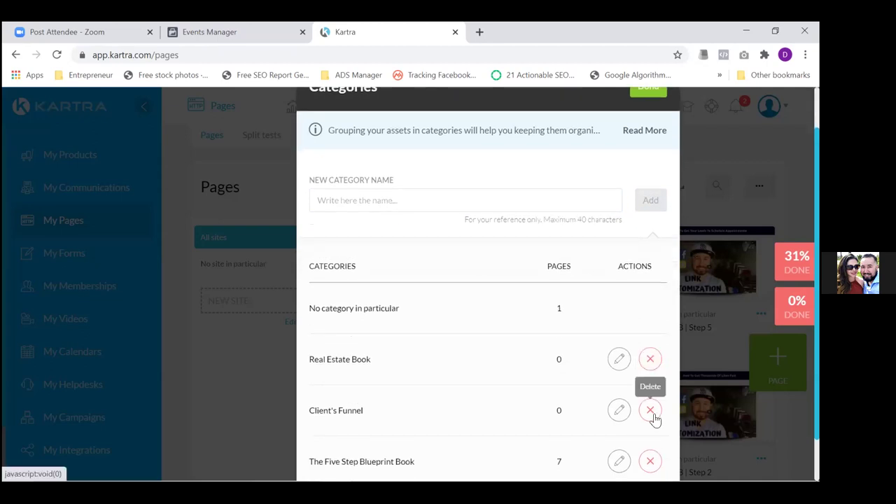
{"action": "scroll", "coordinate": [654, 418], "scroll_direction": "down", "scroll_amount": 2}
{"action": "left_click", "coordinate": [650, 411]}
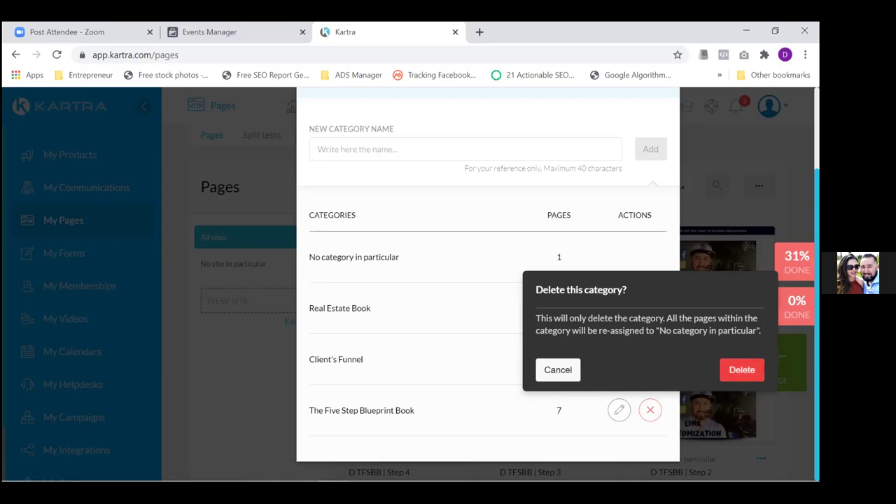
{"action": "left_click", "coordinate": [725, 369]}
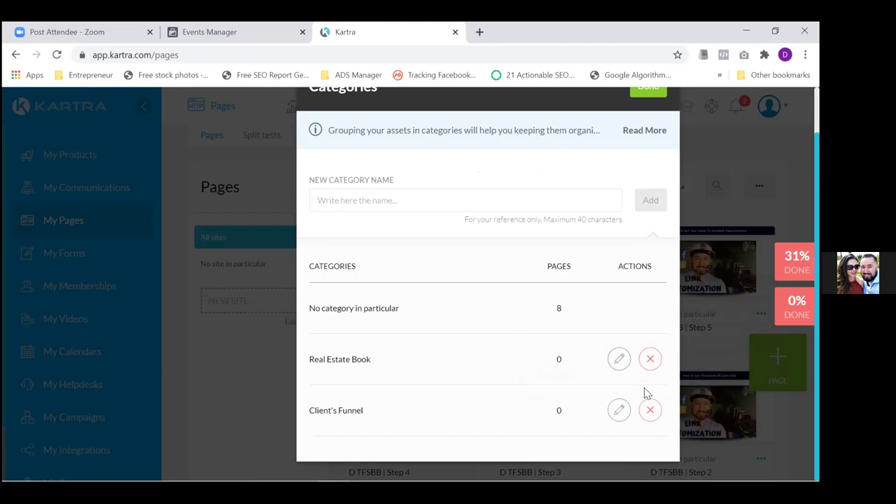
{"action": "left_click", "coordinate": [647, 91]}
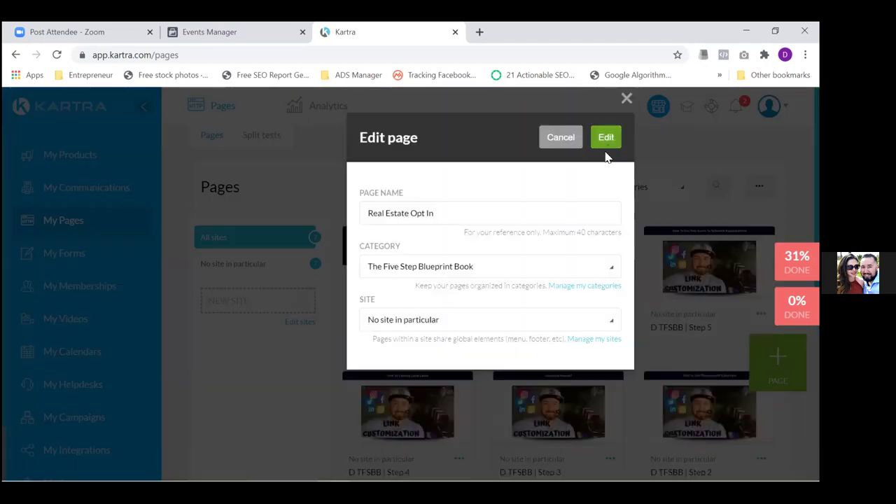
Assign the page to the Real Estate Book category and open it in the page builder
{"action": "left_click", "coordinate": [574, 275]}
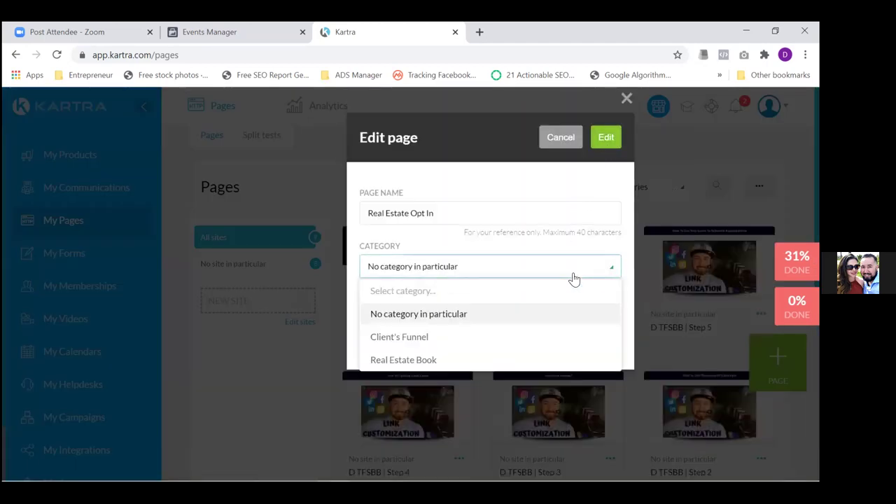
{"action": "left_click", "coordinate": [420, 359]}
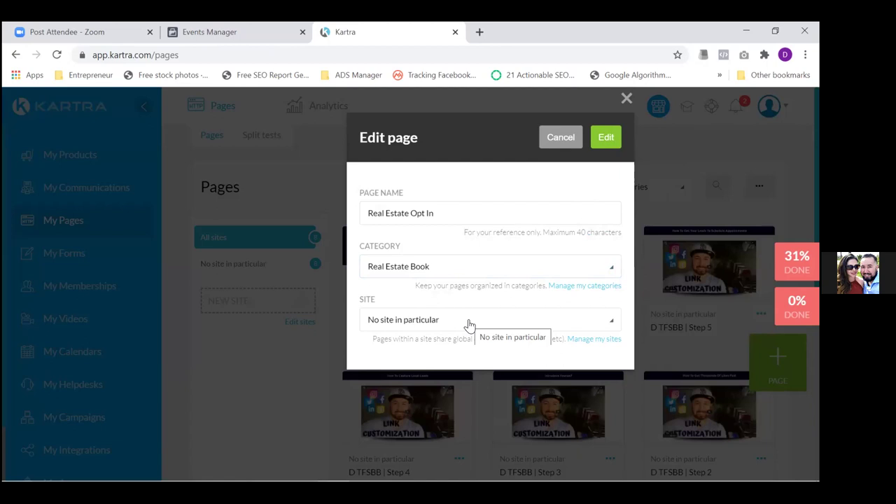
{"action": "left_click", "coordinate": [606, 139]}
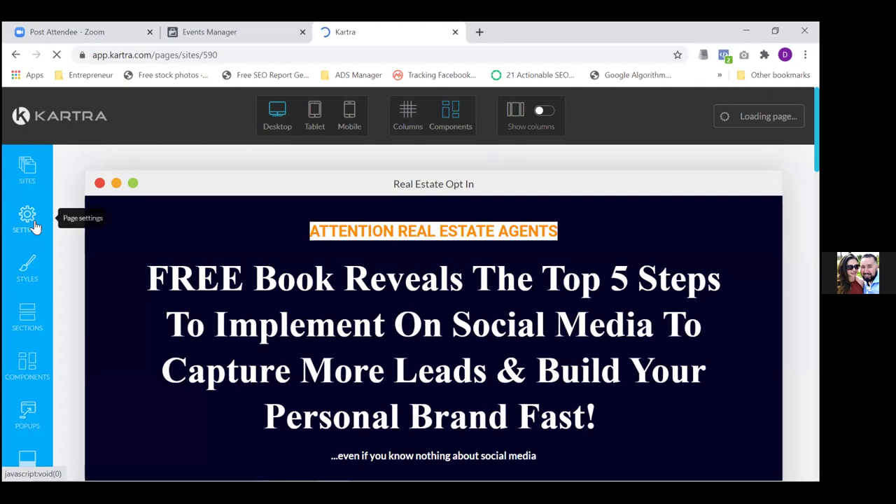
Change the SEO Page Title to 'FREE eBook - Real Estate Pros'
{"action": "left_click", "coordinate": [28, 219]}
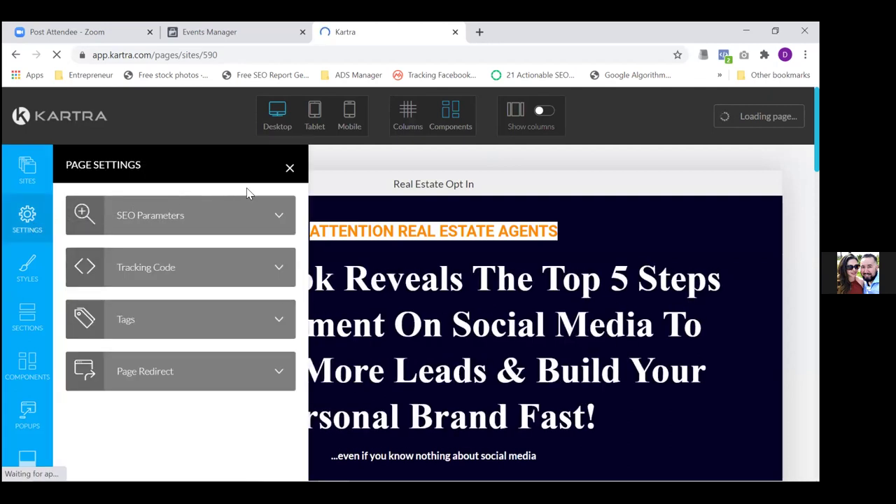
{"action": "left_click", "coordinate": [277, 217]}
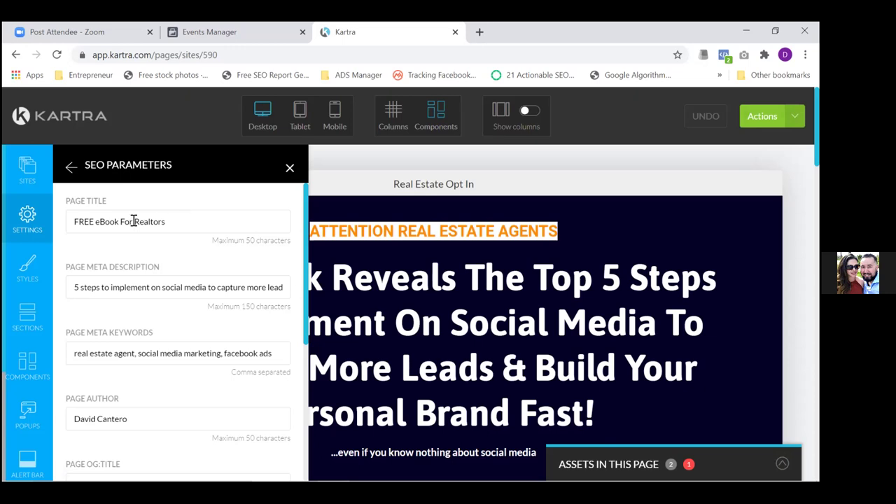
{"action": "left_click_drag", "start_coordinate": [167, 221], "coordinate": [149, 222]}
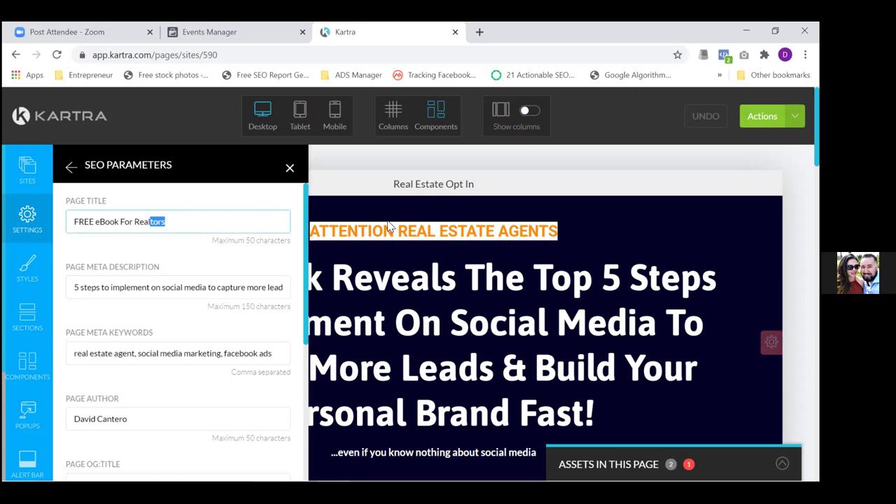
{"action": "key", "text": "BackSpace"}
{"action": "type", "text": "Estate Profiessionals"}
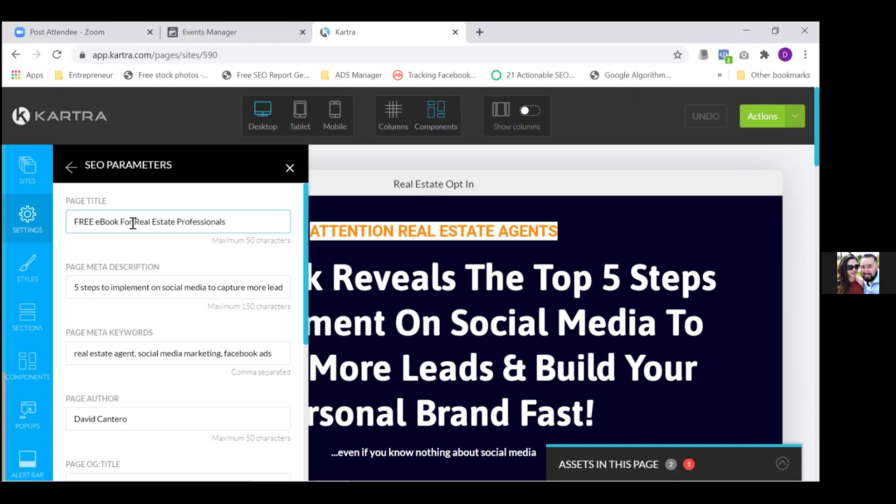
{"action": "left_click_drag", "start_coordinate": [133, 222], "coordinate": [118, 221]}
{"action": "key", "text": "BackSpace"}
{"action": "type", "text": "|"}
{"action": "key", "text": "BackSpace"}
{"action": "key", "text": "BackSpace"}
{"action": "type", "text": "-"}
{"action": "left_click_drag", "start_coordinate": [183, 223], "coordinate": [257, 173]}
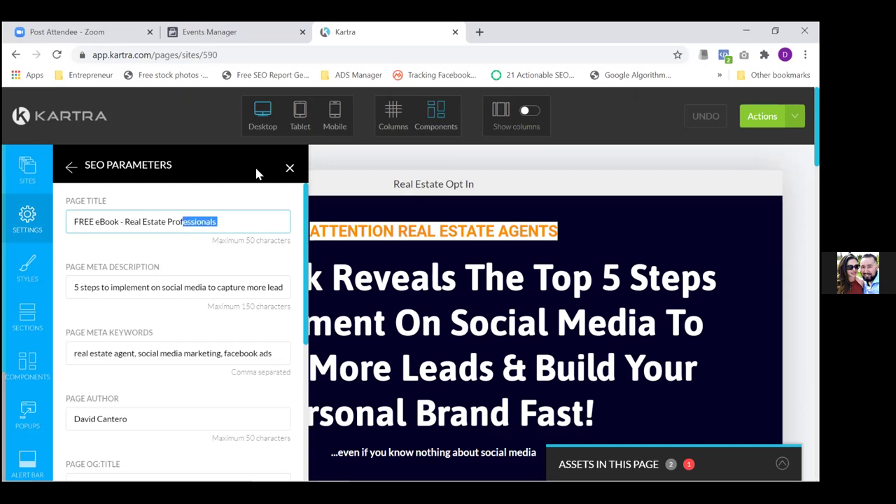
{"action": "key", "text": "BackSpace"}
{"action": "key", "text": "BackSpace"}
{"action": "type", "text": "s"}
Replace the Page Author field with a new author name
{"action": "triple_click", "coordinate": [133, 418]}
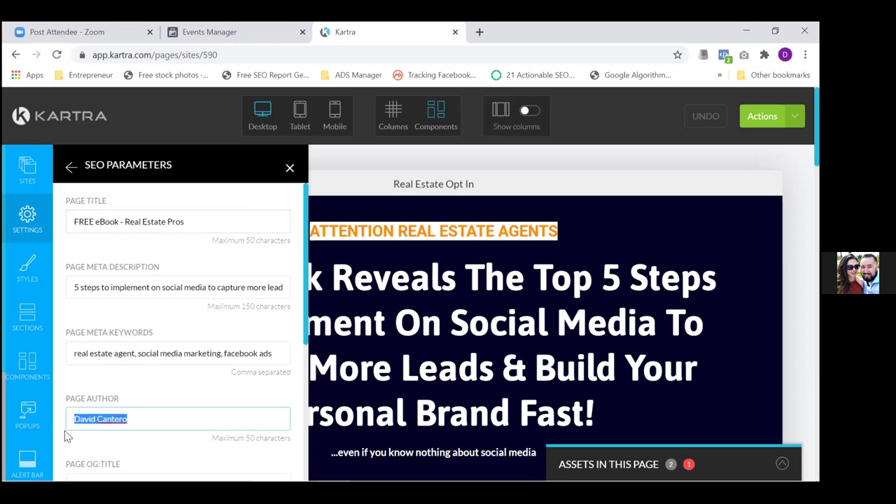
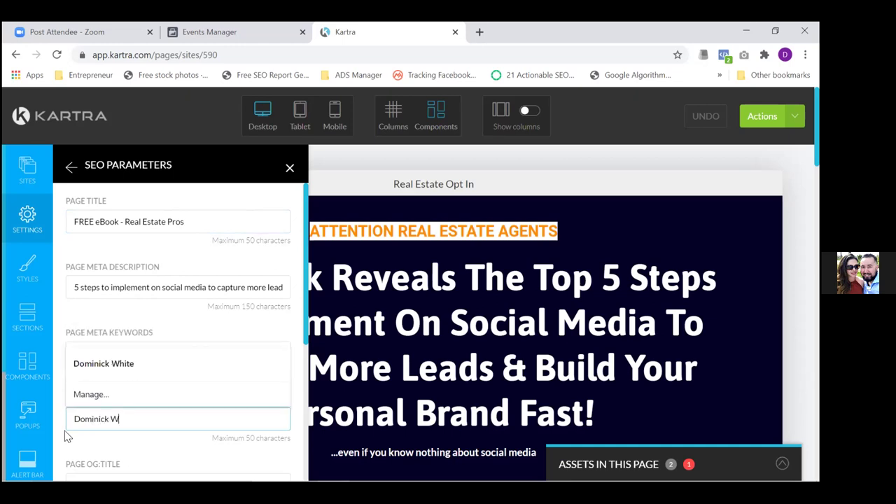
{"action": "left_click", "coordinate": [132, 334]}
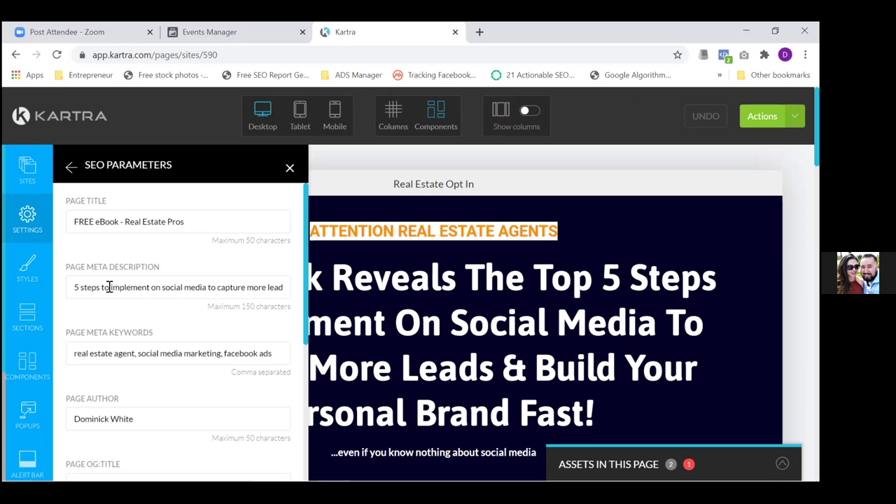
Change 'implement' to 'win' in the Page Meta Description and review the remaining text
{"action": "left_click_drag", "start_coordinate": [110, 289], "coordinate": [152, 289]}
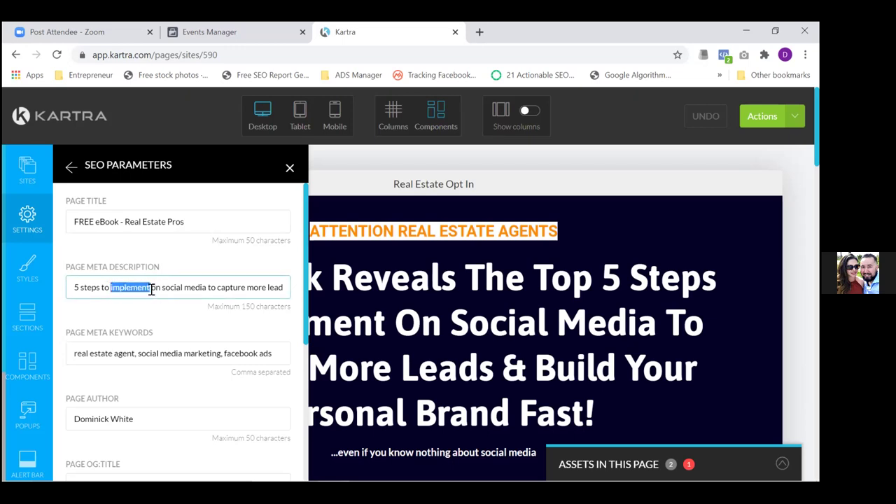
{"action": "type", "text": "win"}
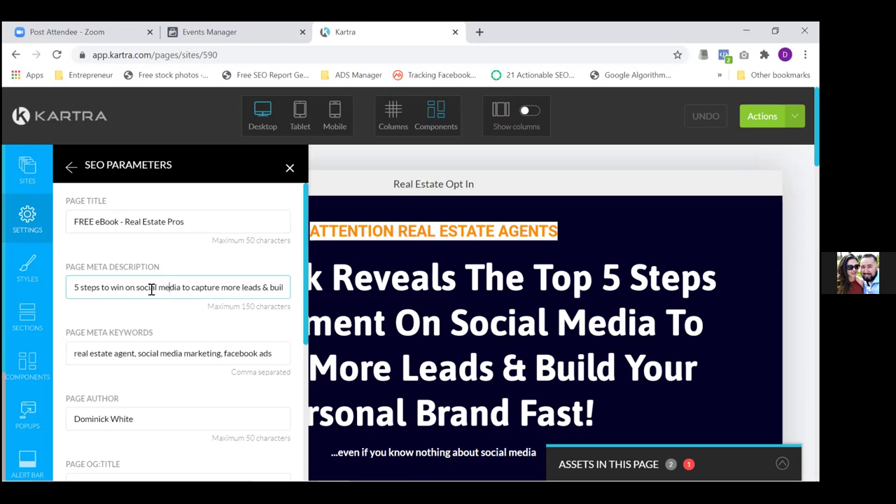
{"action": "key", "text": "Right"}
{"action": "key", "text": "Right"}
{"action": "key", "text": "shift+Right"}
{"action": "key", "text": "shift+Right"}
{"action": "key", "text": "shift+Right"}
{"action": "key", "text": "shift+Right"}
{"action": "key", "text": "shift+Right"}
{"action": "key", "text": "shift+Right"}
{"action": "key", "text": "shift+Right"}
{"action": "key", "text": "shift+Right"}
{"action": "key", "text": "shift+Right"}
{"action": "key", "text": "shift+Right"}
{"action": "key", "text": "shift+Right"}
{"action": "key", "text": "shift+Right"}
{"action": "key", "text": "shift+Right"}
{"action": "key", "text": "shift+Right"}
{"action": "key", "text": "shift+Right"}
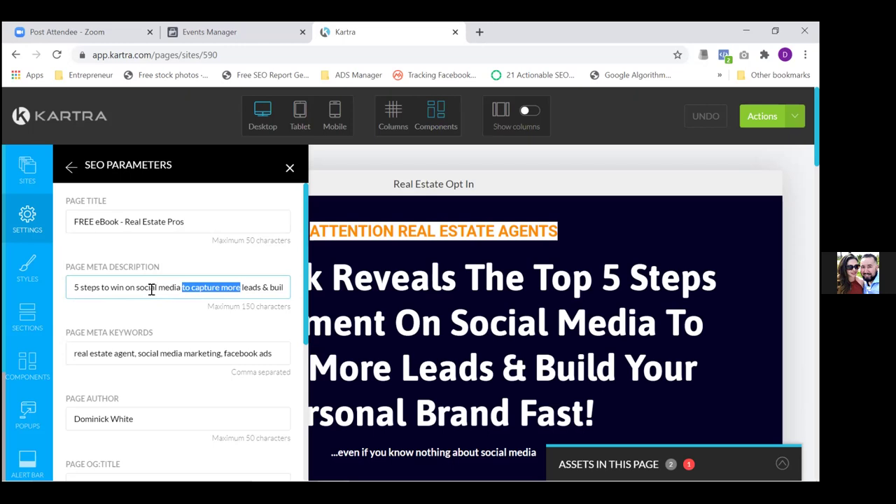
{"action": "key", "text": "shift+Right"}
{"action": "key", "text": "shift+Right"}
{"action": "key", "text": "shift+Right"}
{"action": "key", "text": "shift+Right"}
{"action": "key", "text": "shift+Right"}
{"action": "key", "text": "shift+Right"}
{"action": "key", "text": "shift+Right"}
{"action": "key", "text": "shift+Right"}
{"action": "key", "text": "shift+Right"}
{"action": "key", "text": "shift+Right"}
{"action": "key", "text": "shift+Right"}
{"action": "key", "text": "shift+Right"}
{"action": "key", "text": "shift+Right"}
{"action": "key", "text": "shift+Right"}
{"action": "key", "text": "shift+Right"}
{"action": "key", "text": "shift+Right"}
{"action": "key", "text": "shift+Right"}
{"action": "key", "text": "shift+Right"}
{"action": "key", "text": "shift+Right"}
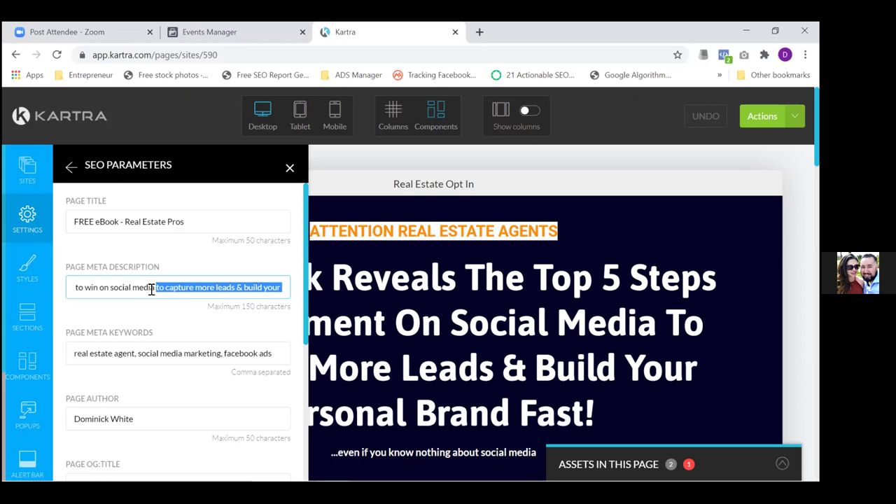
{"action": "key", "text": "End"}
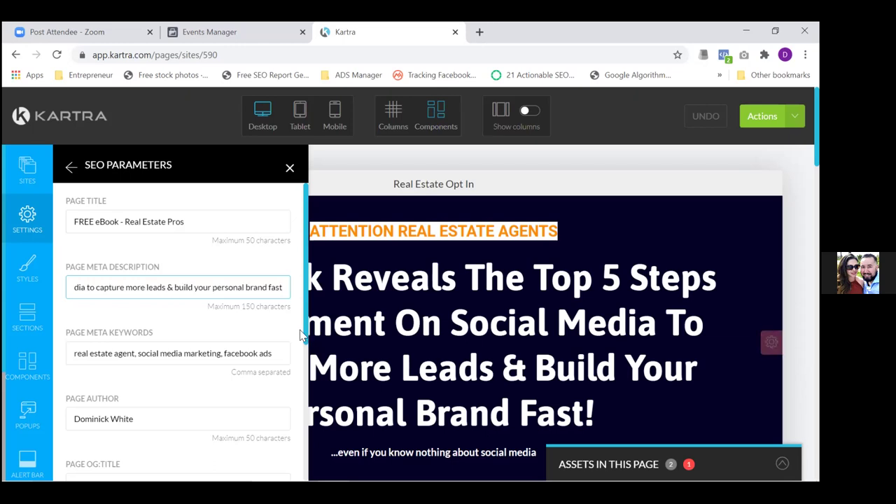
{"action": "scroll", "coordinate": [308, 351], "scroll_direction": "down", "scroll_amount": 1}
{"action": "left_click_drag", "start_coordinate": [308, 351], "coordinate": [305, 443]}
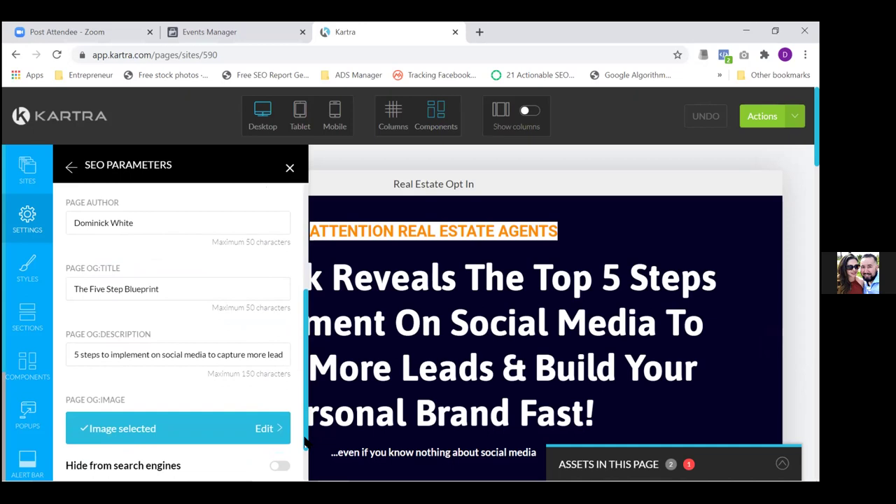
{"action": "left_click_drag", "start_coordinate": [305, 442], "coordinate": [306, 470]}
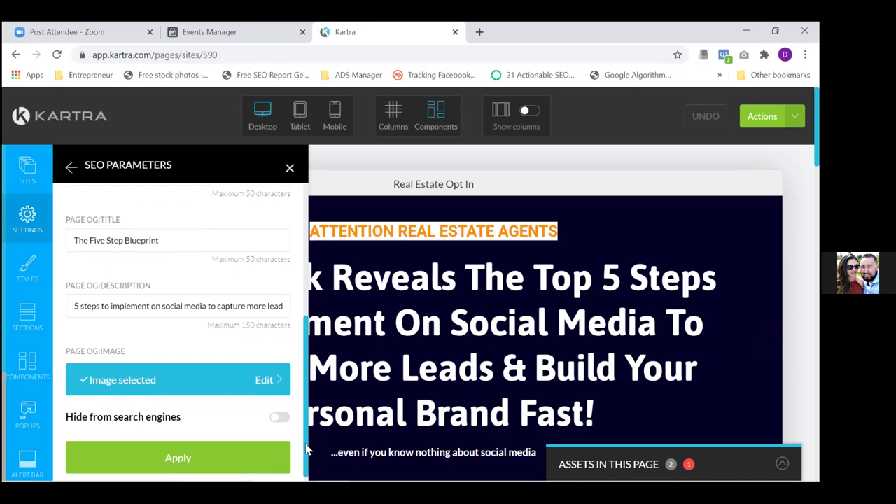
{"action": "left_click_drag", "start_coordinate": [306, 448], "coordinate": [305, 453]}
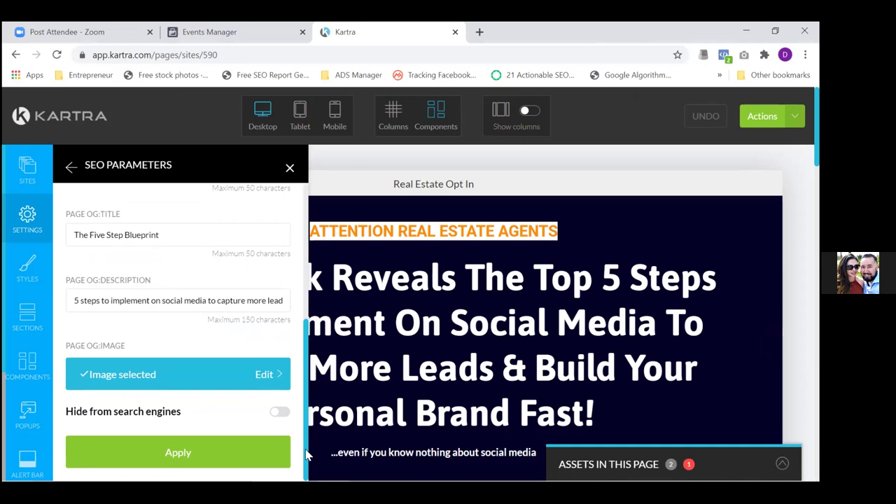
{"action": "left_click_drag", "start_coordinate": [306, 455], "coordinate": [308, 437]}
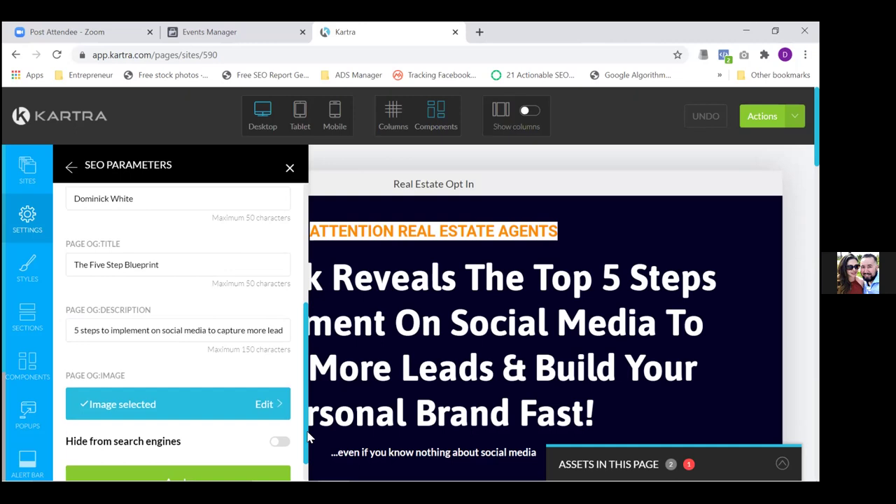
Choose the uploaded blueprint cover from the library as the opt-in page's share image
{"action": "left_click", "coordinate": [259, 413]}
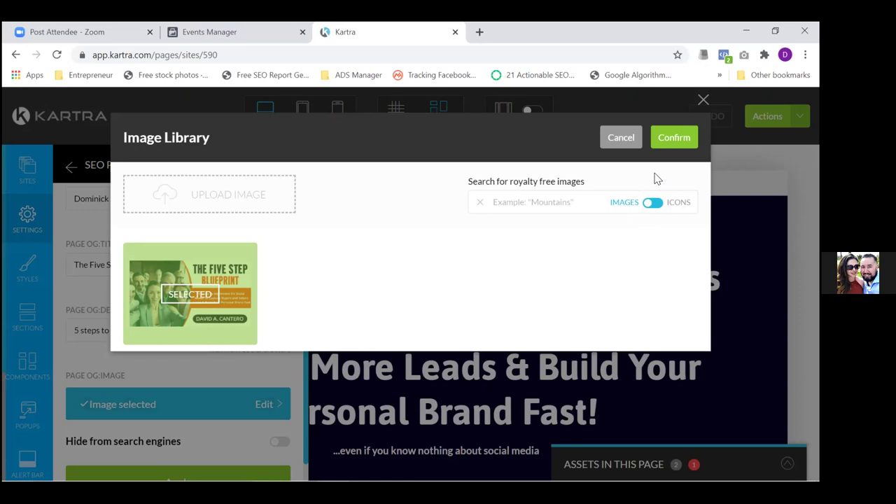
{"action": "left_click", "coordinate": [674, 137]}
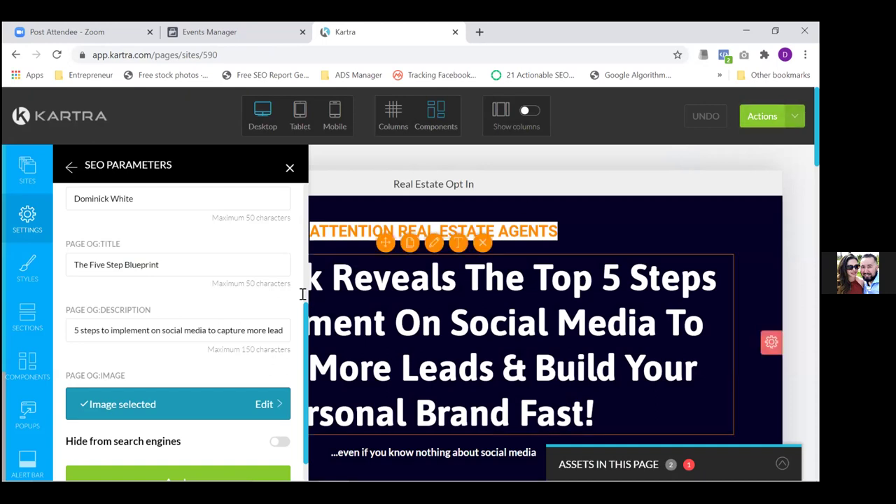
Apply the SEO parameter changes and go back to the Page Settings list
{"action": "scroll", "coordinate": [307, 336], "scroll_direction": "down", "scroll_amount": 1}
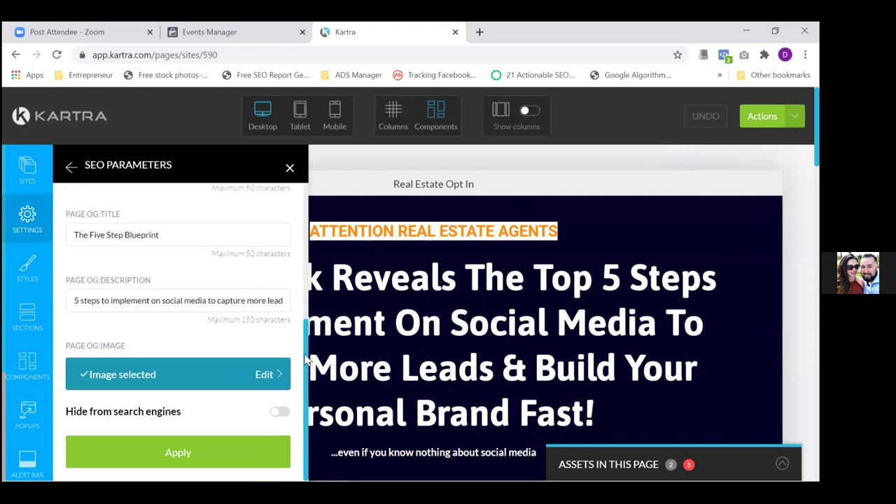
{"action": "left_click", "coordinate": [92, 455]}
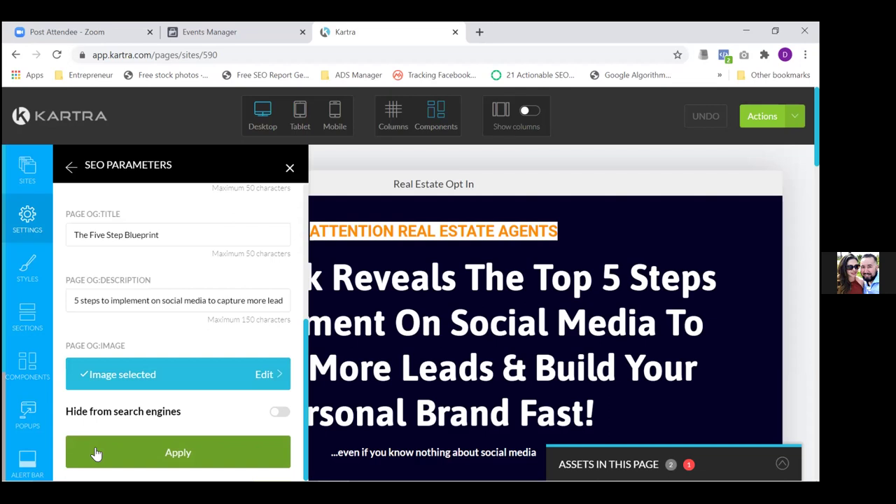
{"action": "left_click", "coordinate": [28, 221]}
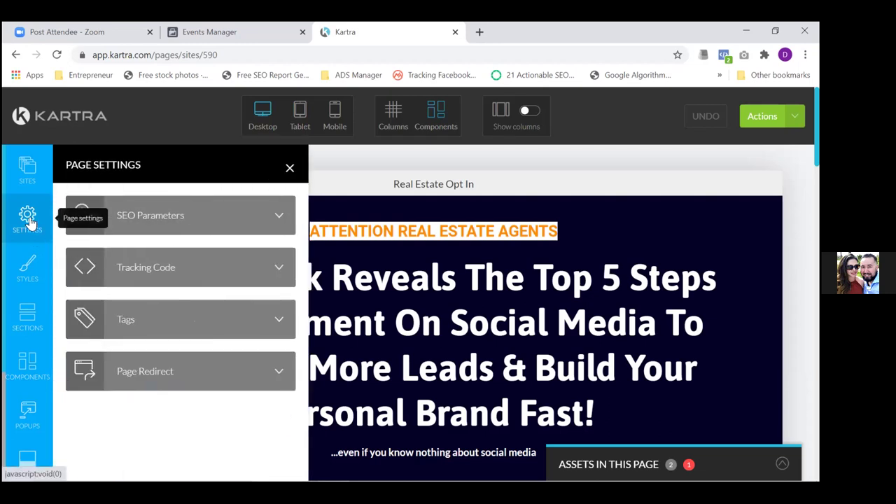
Swap the old Facebook Ads tracking code for the new Facebook pixel base code and apply it
{"action": "left_click", "coordinate": [278, 268]}
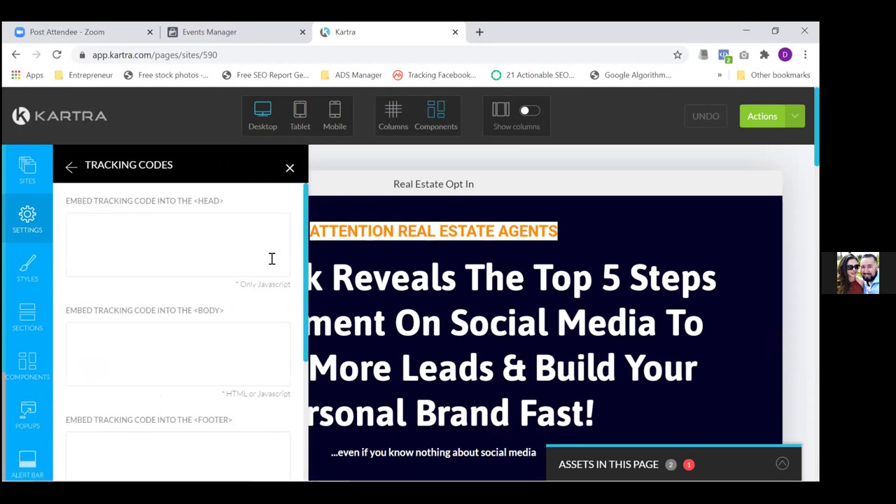
{"action": "left_click_drag", "start_coordinate": [308, 263], "coordinate": [296, 370]}
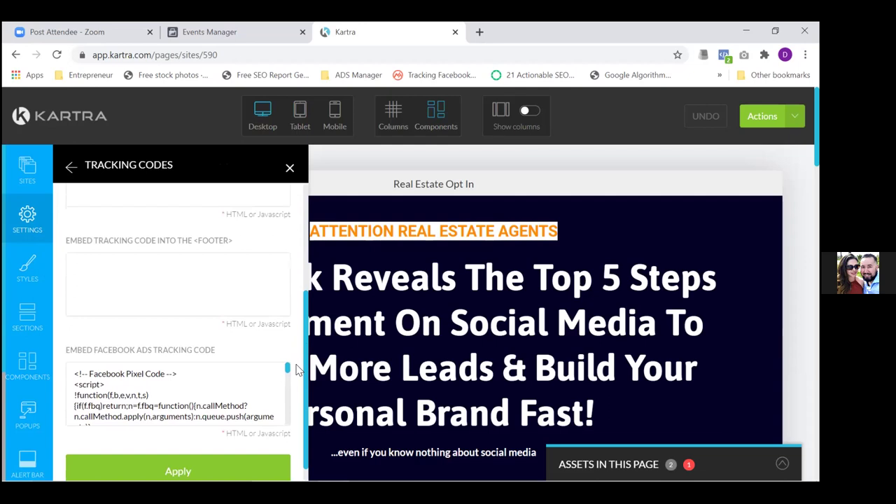
{"action": "left_click", "coordinate": [77, 376]}
{"action": "key", "text": "shift+Down"}
{"action": "key", "text": "shift+Down"}
{"action": "key", "text": "shift+Down"}
{"action": "key", "text": "shift+Down"}
{"action": "key", "text": "shift+Down"}
{"action": "key", "text": "shift+Down"}
{"action": "key", "text": "shift+Down"}
{"action": "key", "text": "shift+Down"}
{"action": "key", "text": "shift+Down"}
{"action": "key", "text": "shift+Down"}
{"action": "key", "text": "shift+Down"}
{"action": "key", "text": "shift+Down"}
{"action": "key", "text": "shift+Down"}
{"action": "key", "text": "shift+Down"}
{"action": "key", "text": "shift+Down"}
{"action": "key", "text": "shift+Down"}
{"action": "key", "text": "shift+Down"}
{"action": "key", "text": "shift+Down"}
{"action": "key", "text": "shift+Down"}
{"action": "key", "text": "shift+Down"}
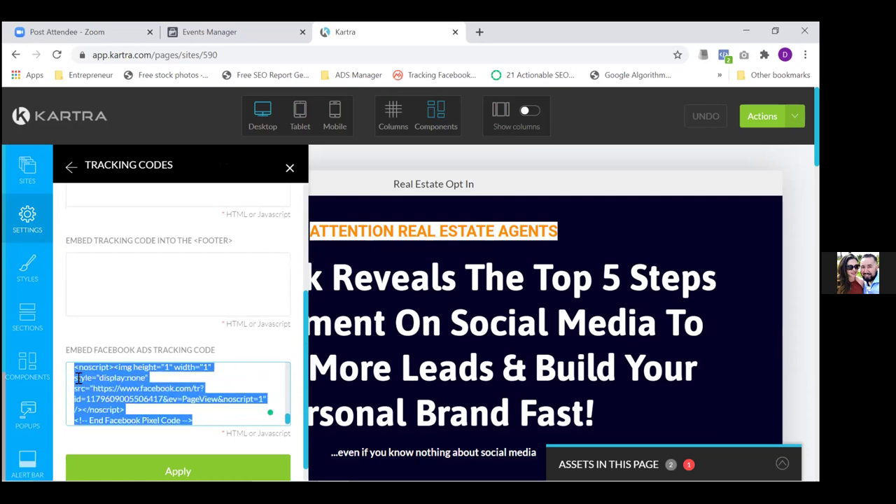
{"action": "key", "text": "BackSpace"}
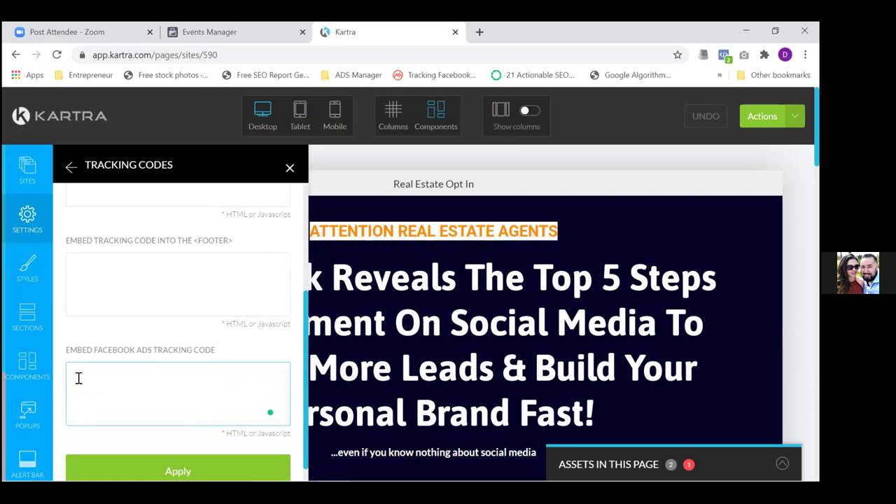
{"action": "key", "text": "ctrl+v"}
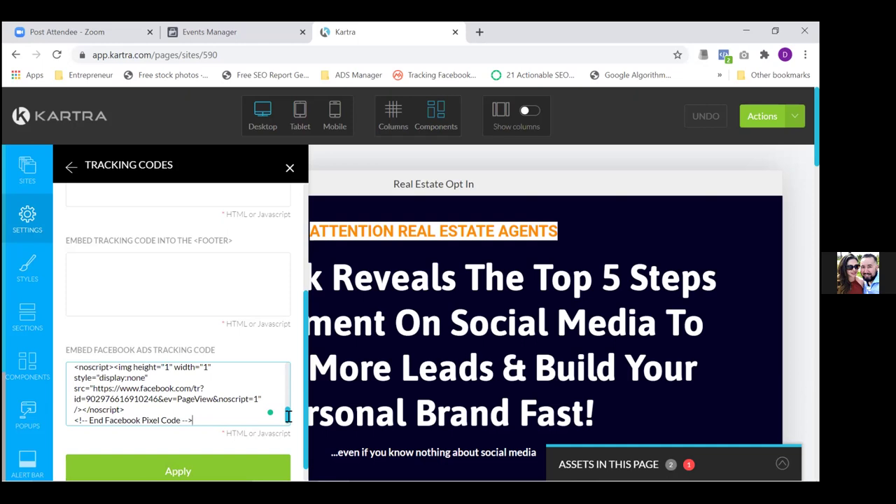
{"action": "scroll", "coordinate": [292, 376], "scroll_direction": "up", "scroll_amount": 5}
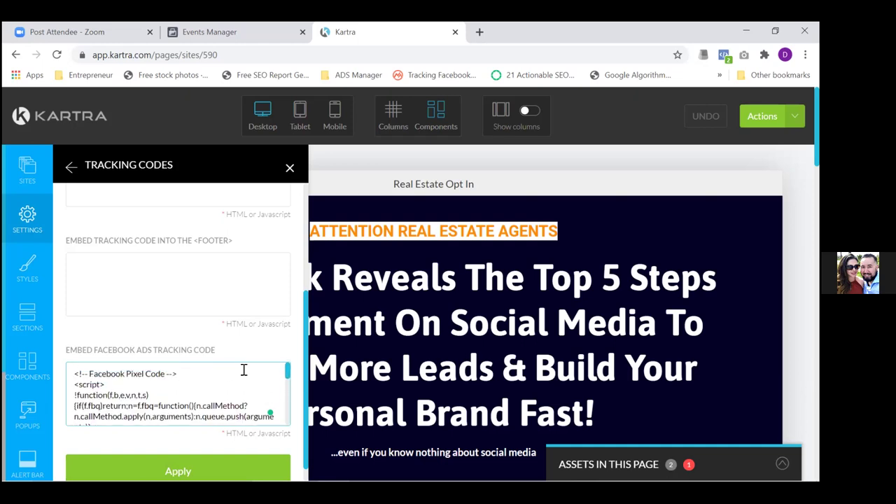
{"action": "left_click", "coordinate": [72, 369]}
{"action": "left_click", "coordinate": [178, 471]}
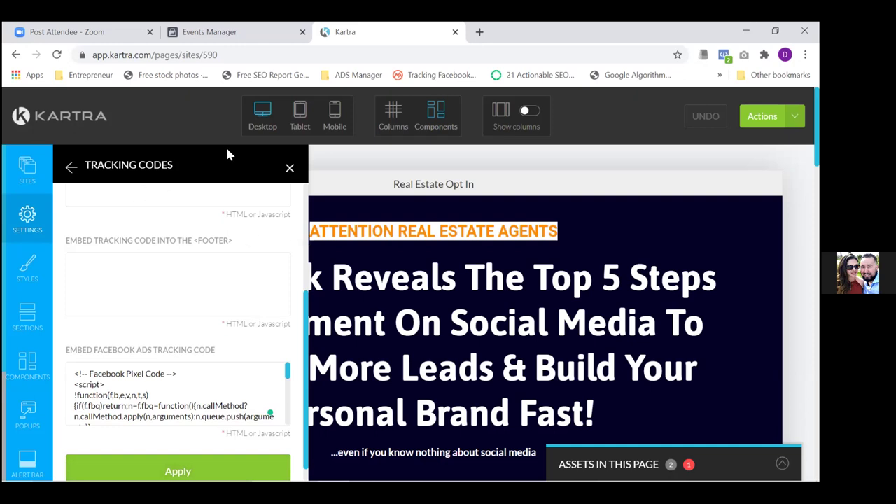
{"action": "scroll", "coordinate": [306, 216], "scroll_direction": "up", "scroll_amount": 3}
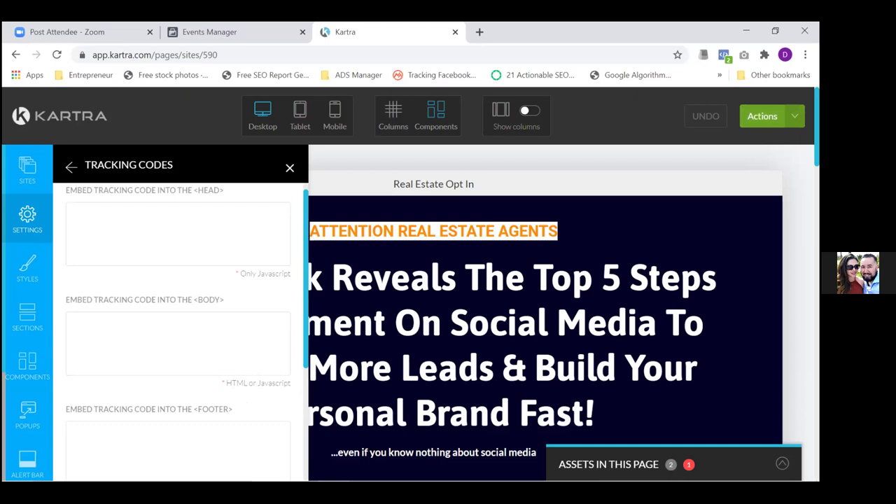
Save the opt-in page's progress through Actions, then choose Publish live
{"action": "left_click", "coordinate": [762, 116]}
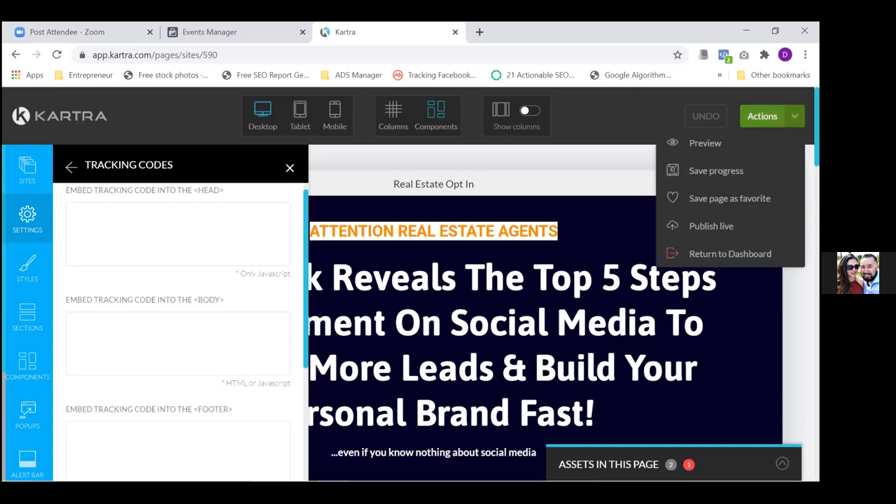
{"action": "left_click", "coordinate": [722, 175]}
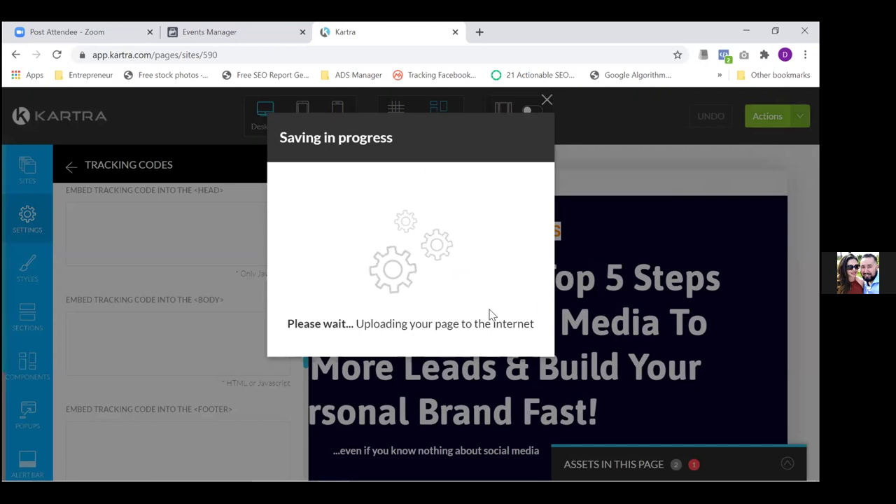
{"action": "left_click", "coordinate": [547, 101]}
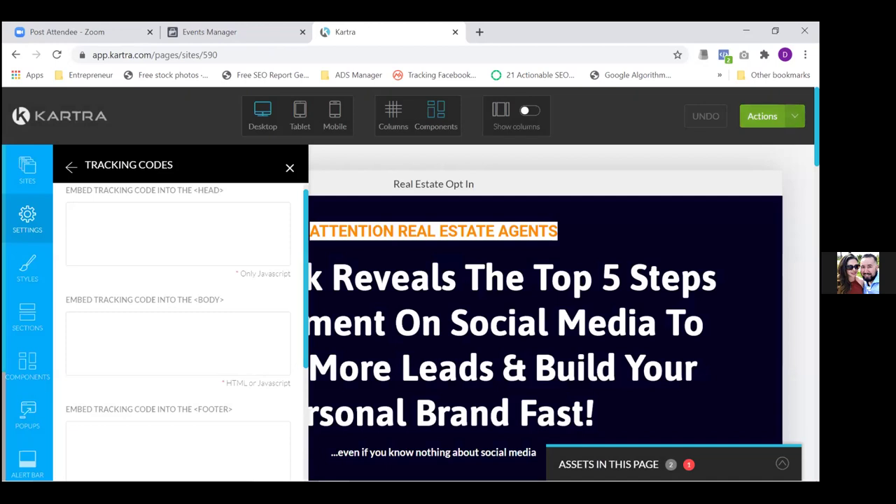
{"action": "left_click", "coordinate": [762, 116]}
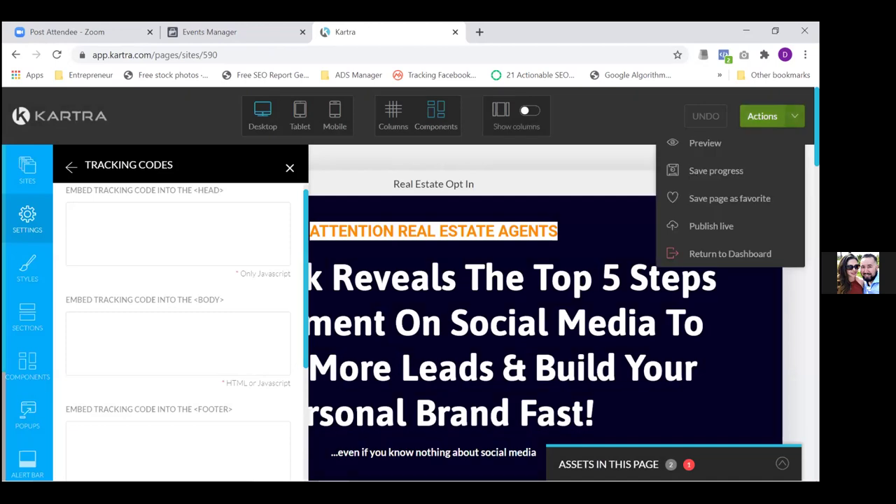
{"action": "left_click", "coordinate": [698, 231]}
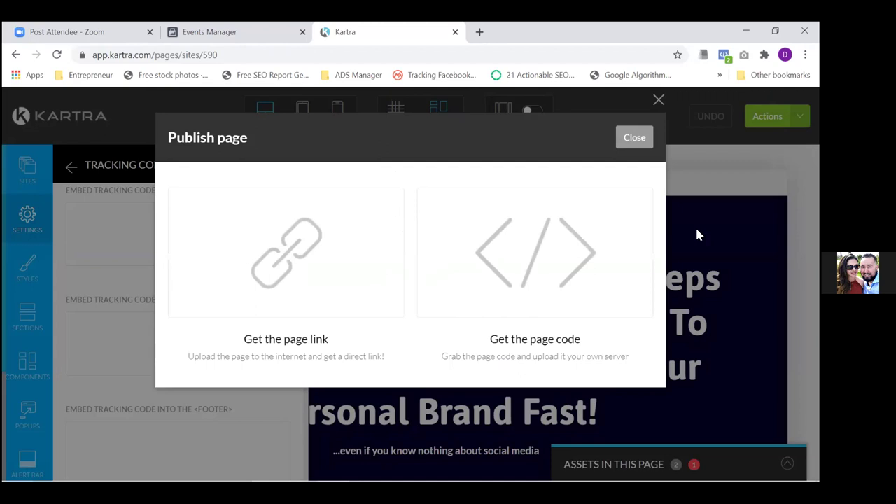
Choose the direct page link option and open the page URL's domain list for editing
{"action": "left_click", "coordinate": [342, 288]}
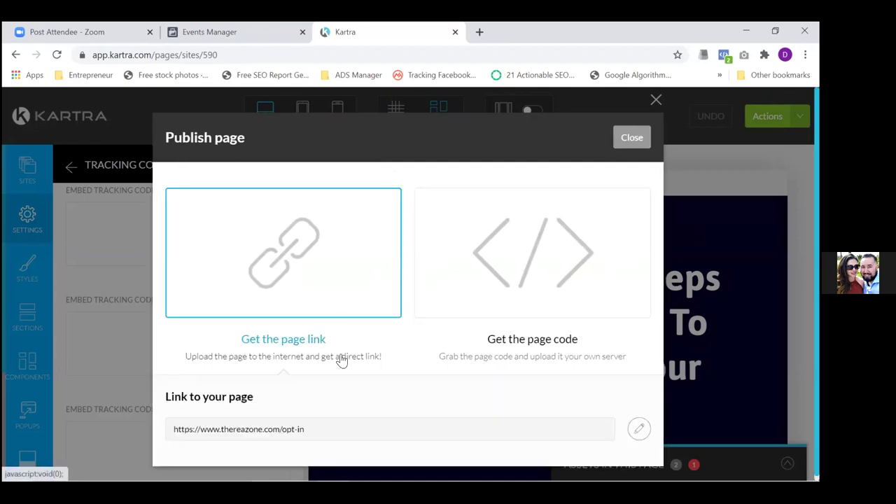
{"action": "left_click", "coordinate": [638, 429]}
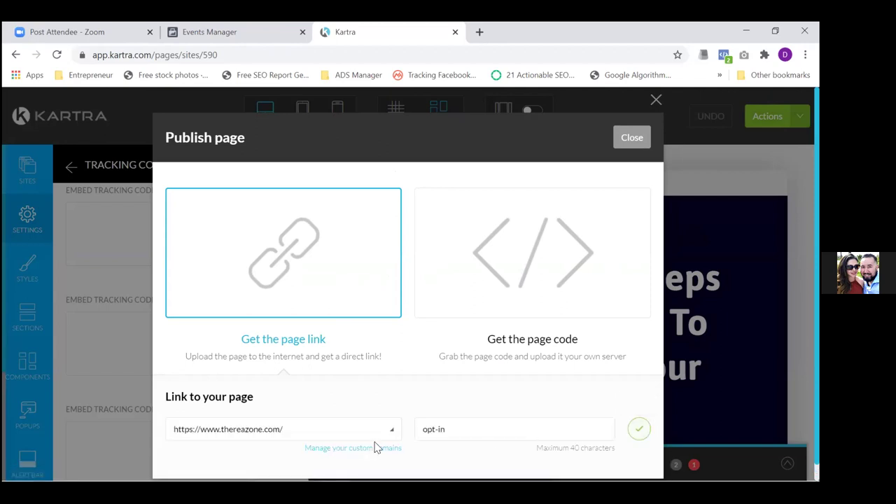
{"action": "left_click", "coordinate": [384, 432]}
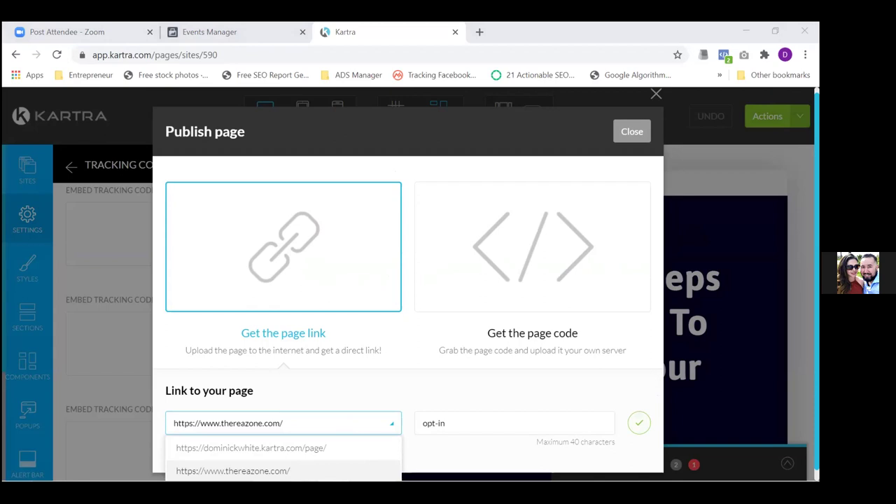
{"action": "key", "text": "super+d"}
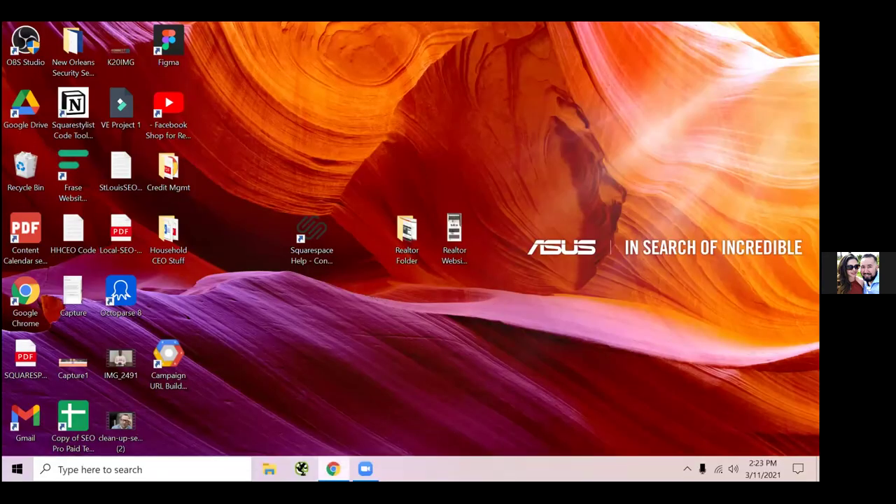
{"action": "mouse_move", "coordinate": [332, 468]}
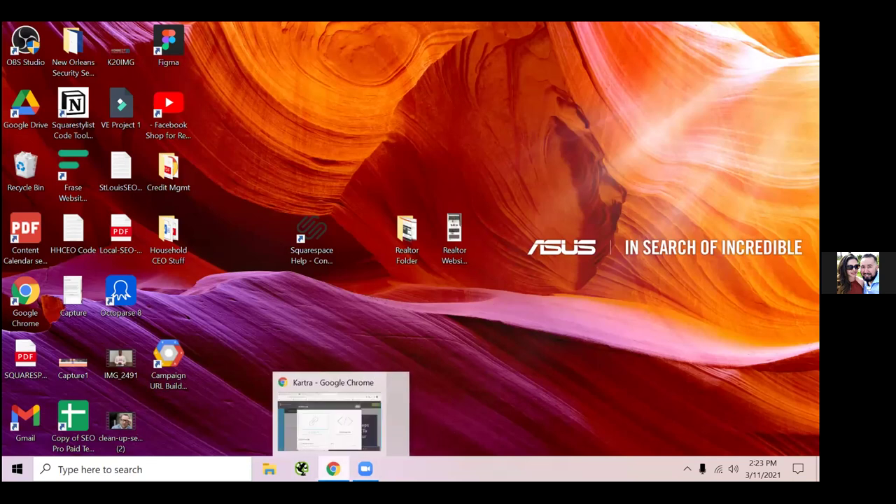
{"action": "left_click", "coordinate": [339, 406]}
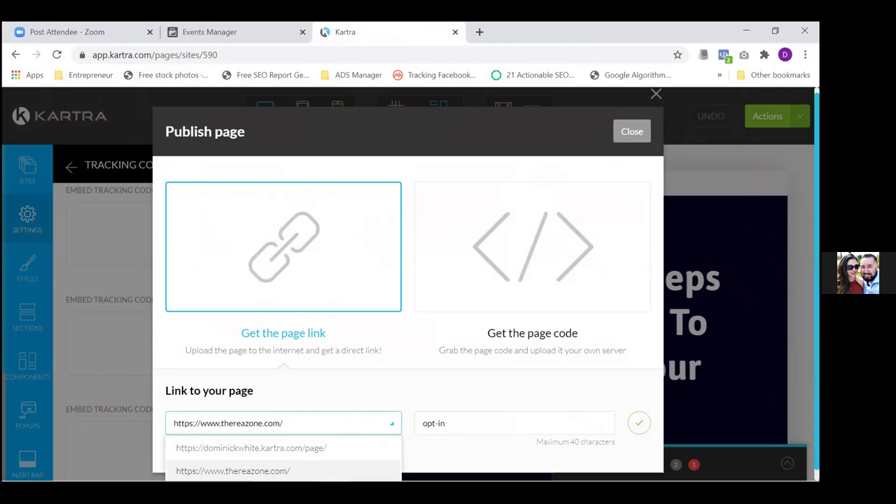
Keep the thereazone.com domain and save the page slug as 'free-e-book'
{"action": "left_click", "coordinate": [233, 470]}
{"action": "double_click", "coordinate": [452, 415]}
{"action": "left_click", "coordinate": [452, 415]}
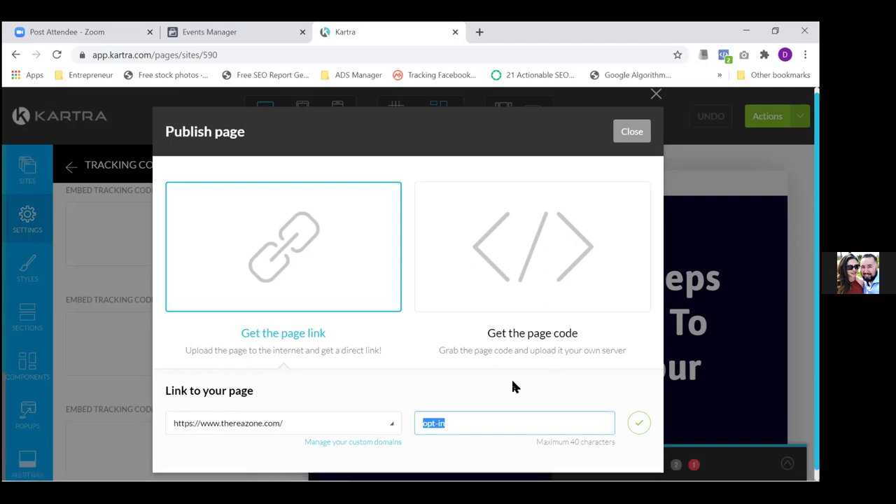
{"action": "type", "text": "5"}
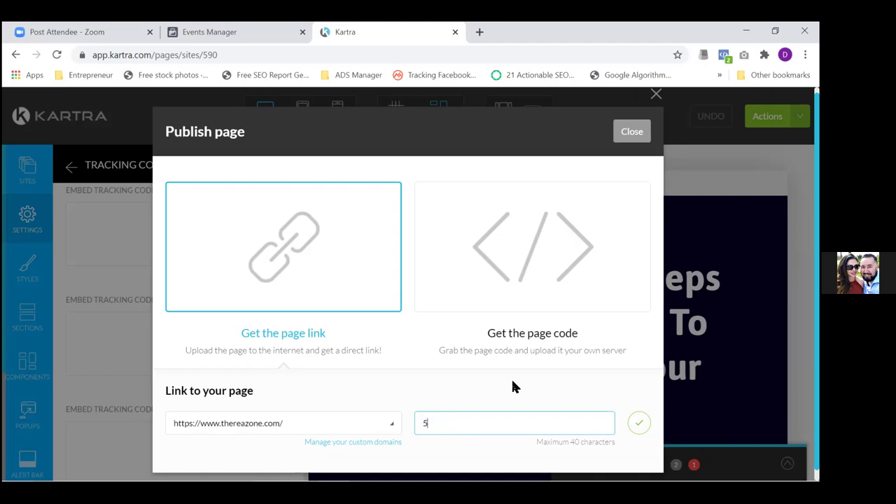
{"action": "key", "text": "BackSpace"}
{"action": "type", "text": "free-e-book"}
{"action": "left_click", "coordinate": [638, 423]}
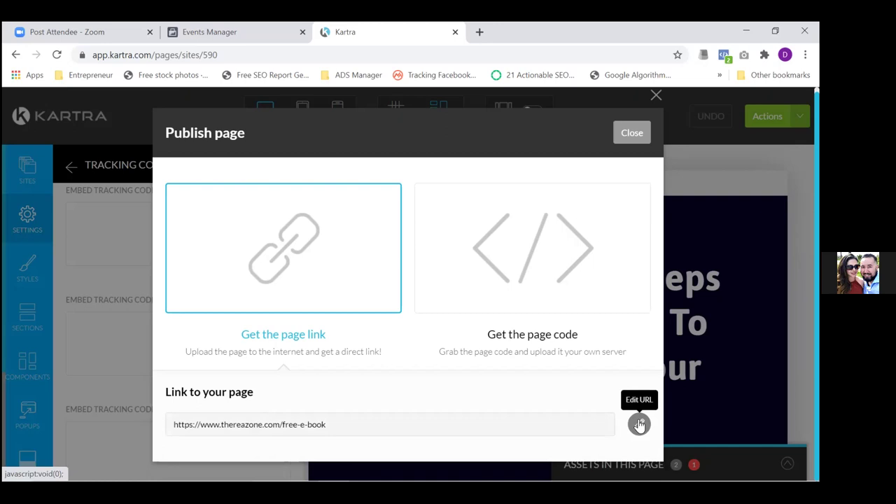
Remove the hyphens and correct the slug spelling to 'freebook', saving the URL
{"action": "left_click", "coordinate": [638, 424]}
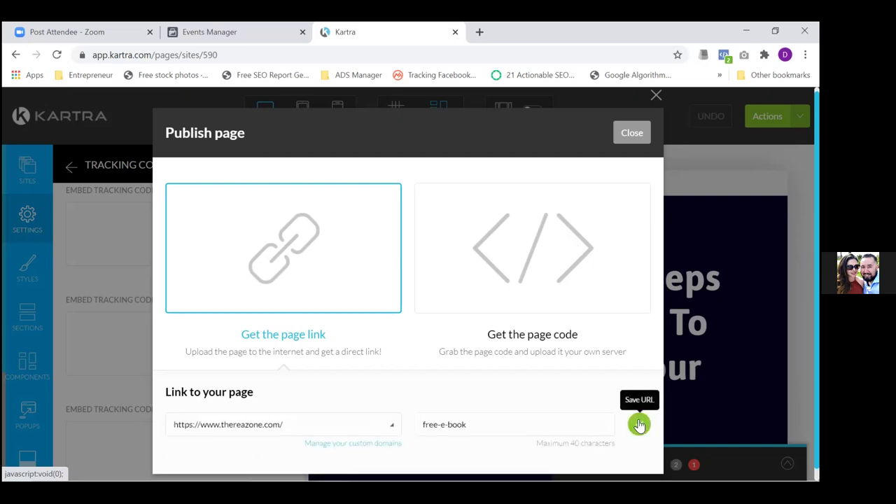
{"action": "key", "text": "BackSpace"}
{"action": "key", "text": "Right"}
{"action": "key", "text": "Right"}
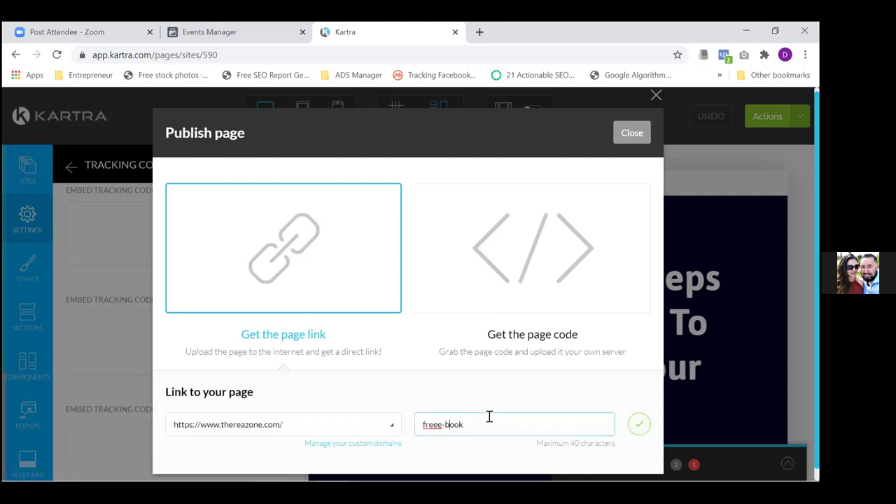
{"action": "key", "text": "BackSpace"}
{"action": "key", "text": "Return"}
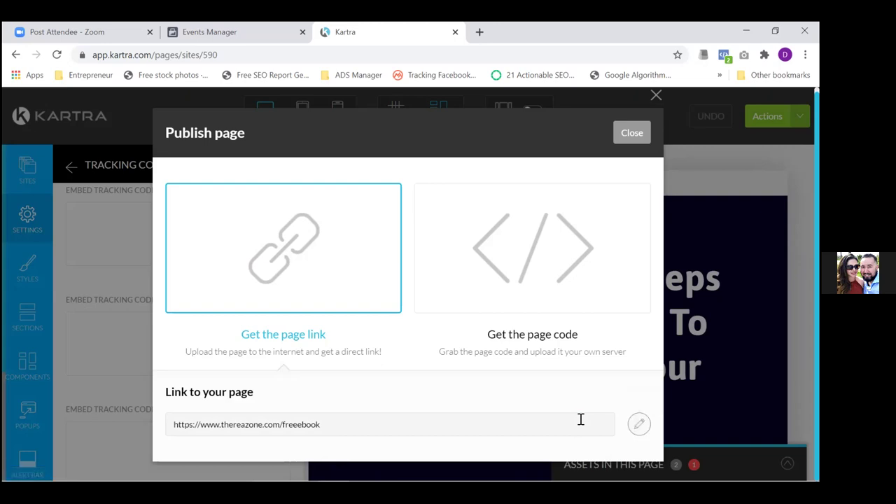
{"action": "left_click", "coordinate": [637, 424]}
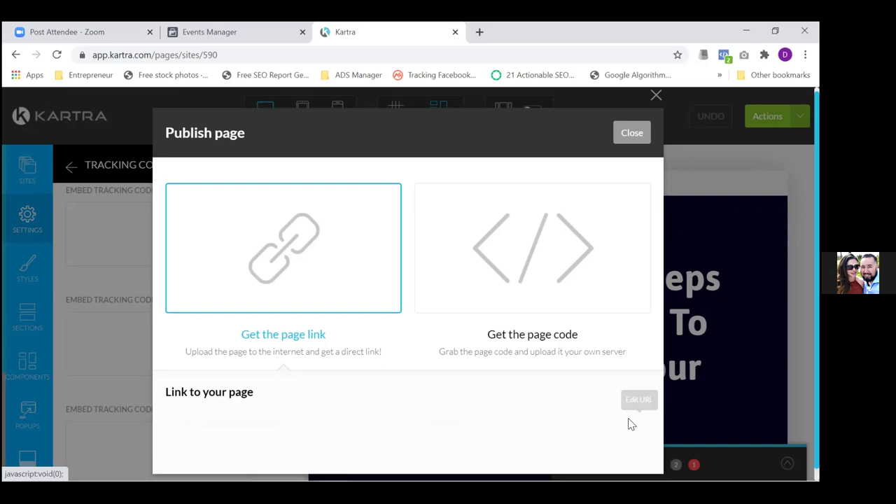
{"action": "left_click", "coordinate": [478, 418]}
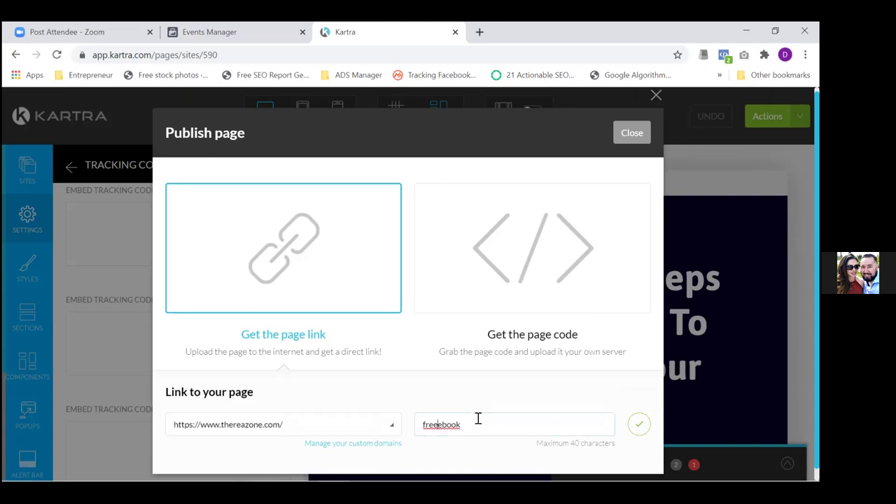
{"action": "key", "text": "BackSpace"}
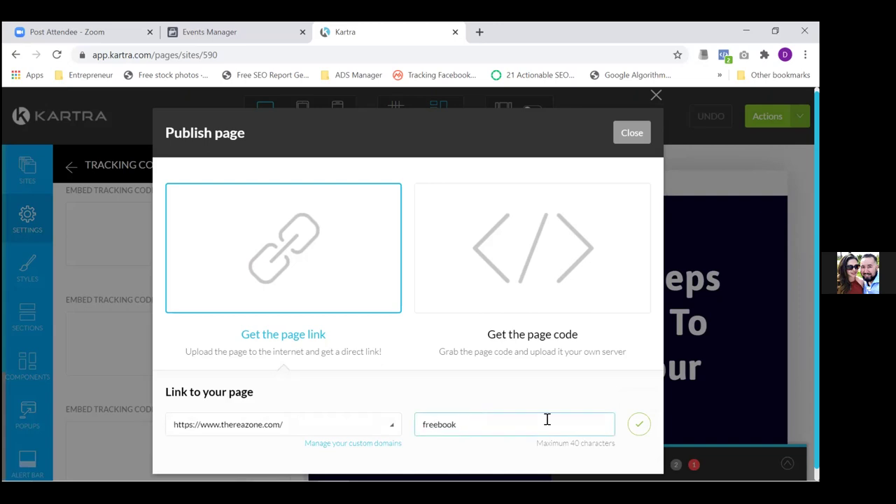
{"action": "key", "text": "Return"}
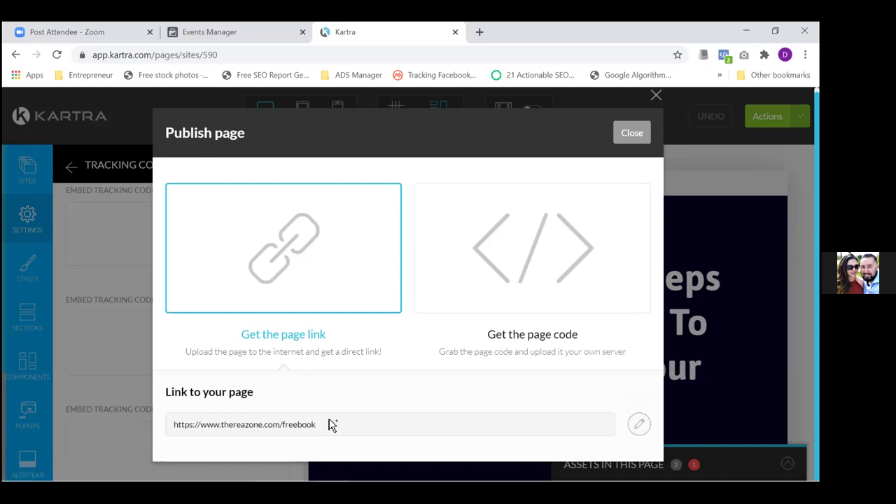
{"action": "left_click_drag", "start_coordinate": [332, 425], "coordinate": [189, 418]}
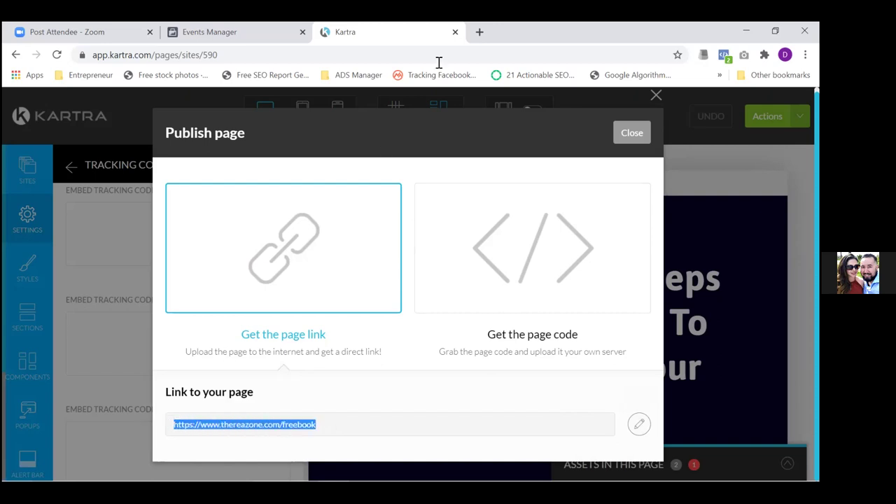
{"action": "left_click", "coordinate": [479, 32]}
{"action": "type", "text": "https://www.thereazone.com/freebook"}
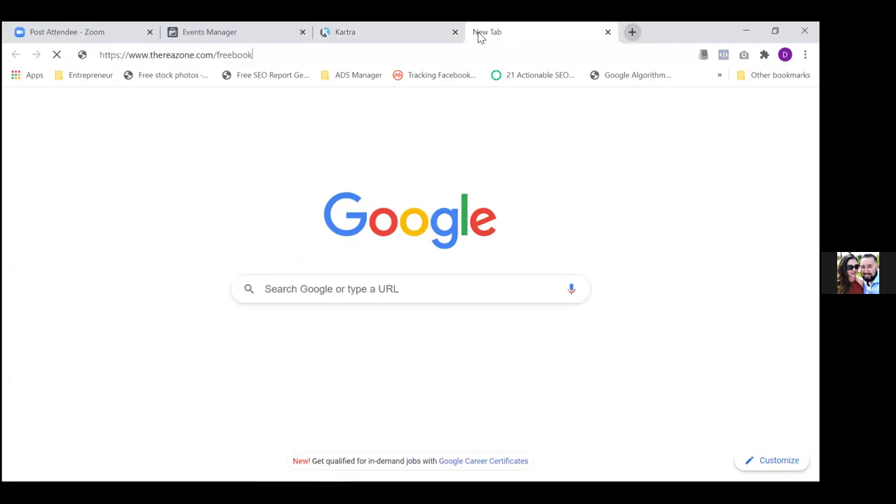
{"action": "key", "text": "Return"}
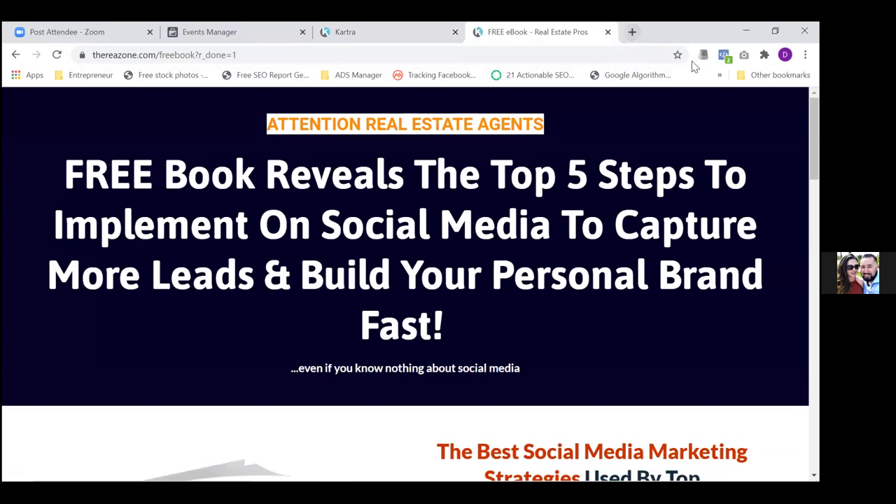
{"action": "left_click", "coordinate": [724, 56]}
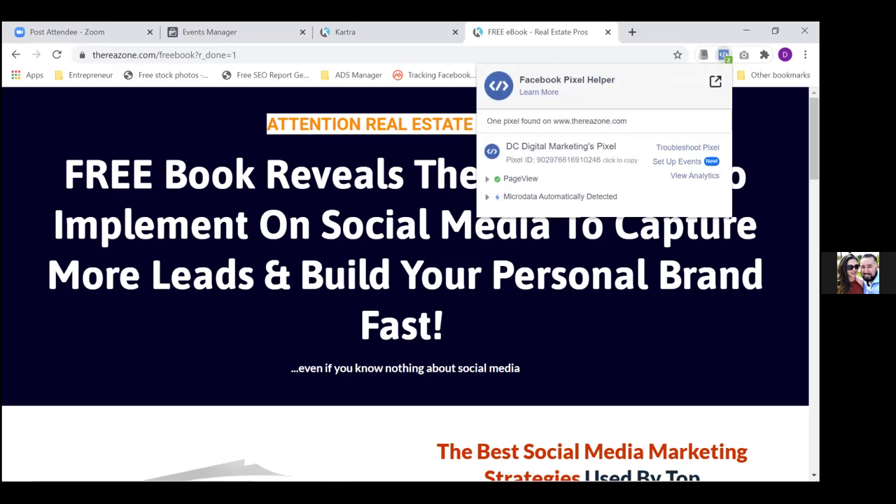
{"action": "key", "text": "Escape"}
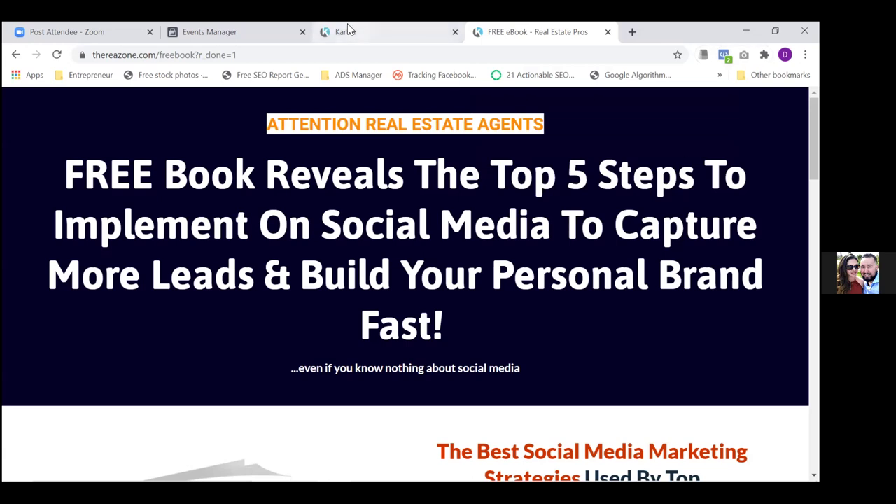
{"action": "left_click", "coordinate": [371, 32]}
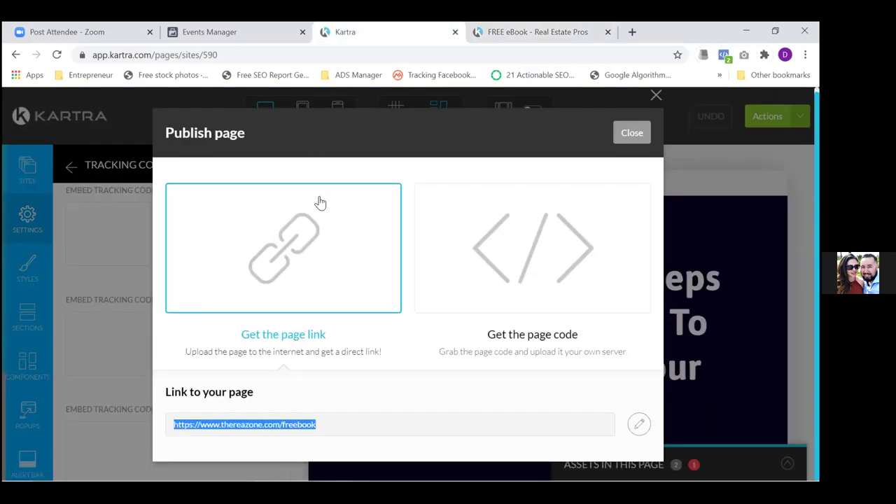
Close the Publish dialog and exit the editor via Actions > Return to Dashboard
{"action": "left_click", "coordinate": [632, 134]}
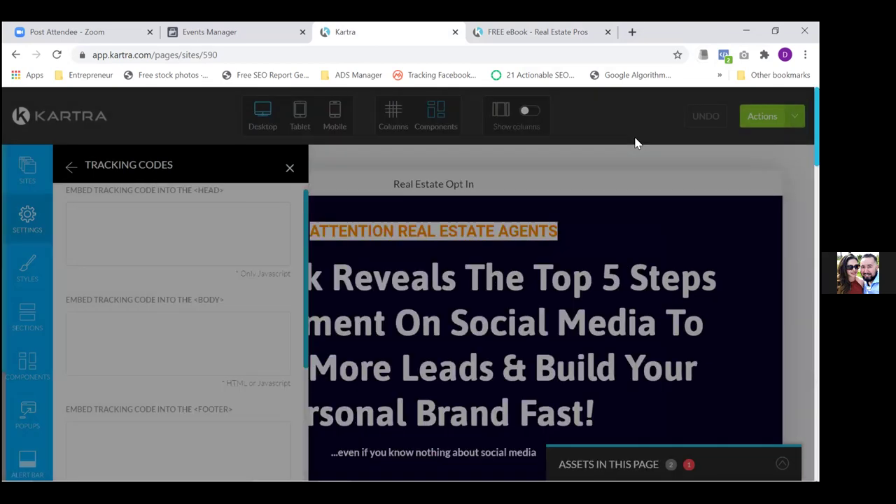
{"action": "left_click", "coordinate": [774, 116]}
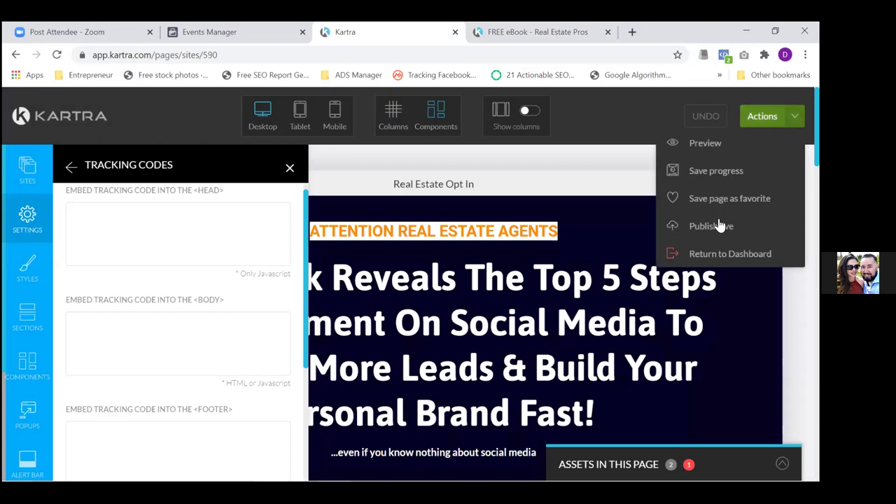
{"action": "left_click", "coordinate": [714, 255]}
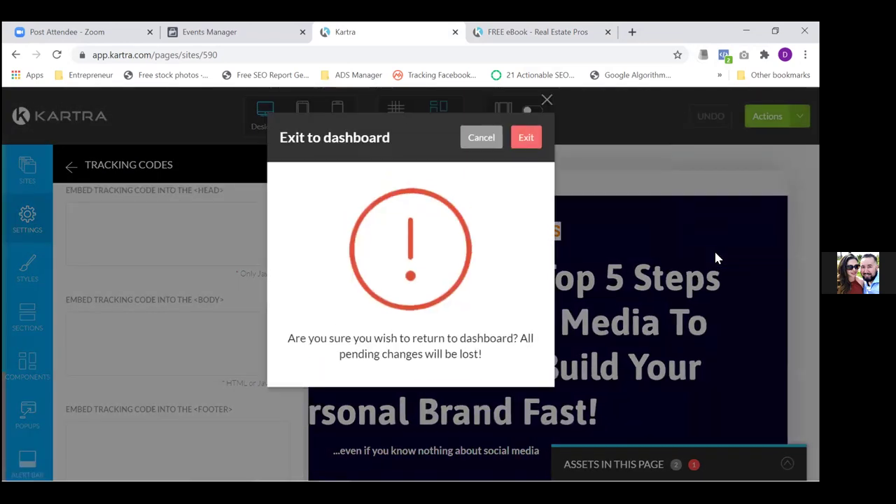
{"action": "left_click", "coordinate": [517, 144]}
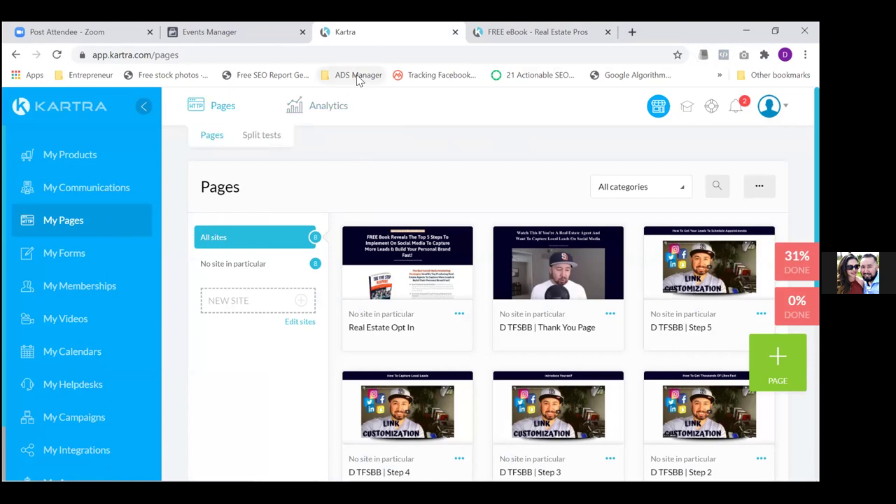
{"action": "left_click", "coordinate": [207, 32]}
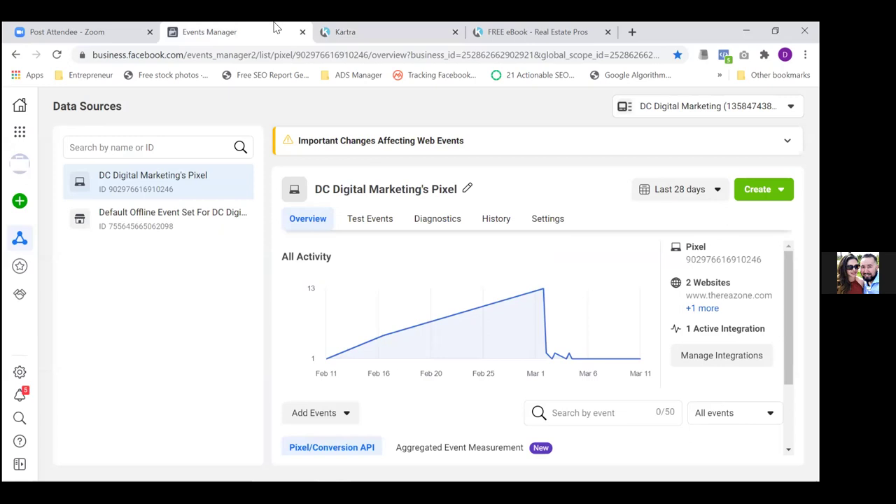
{"action": "left_click", "coordinate": [376, 32]}
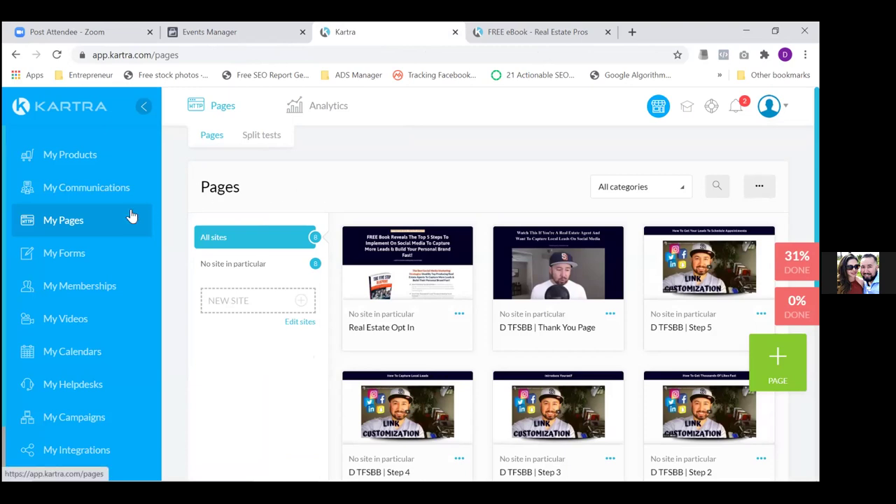
{"action": "left_click", "coordinate": [459, 315]}
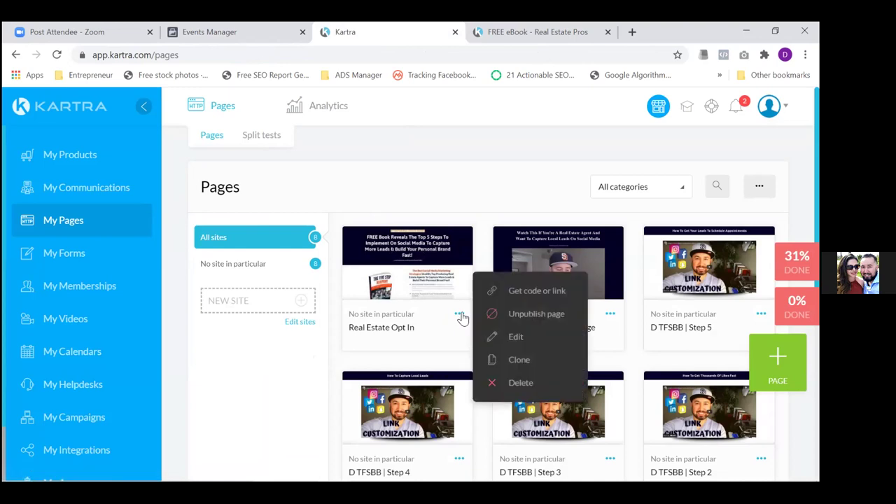
{"action": "left_click", "coordinate": [535, 291]}
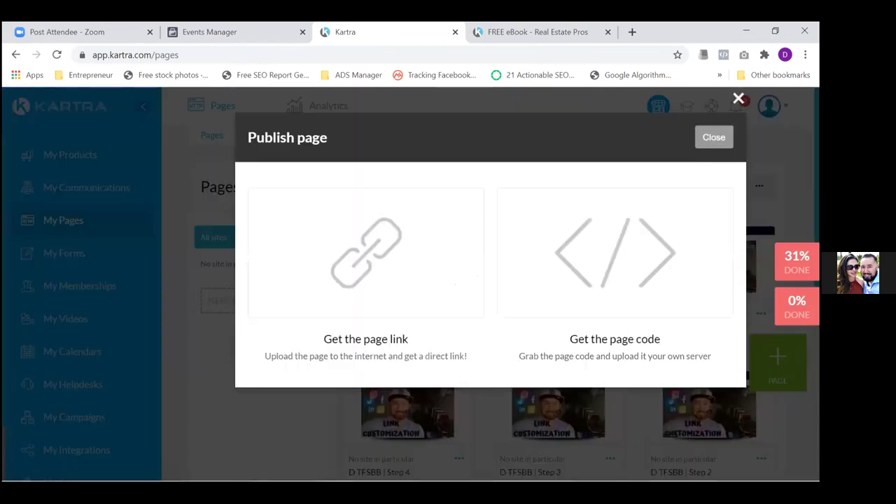
{"action": "key", "text": "Escape"}
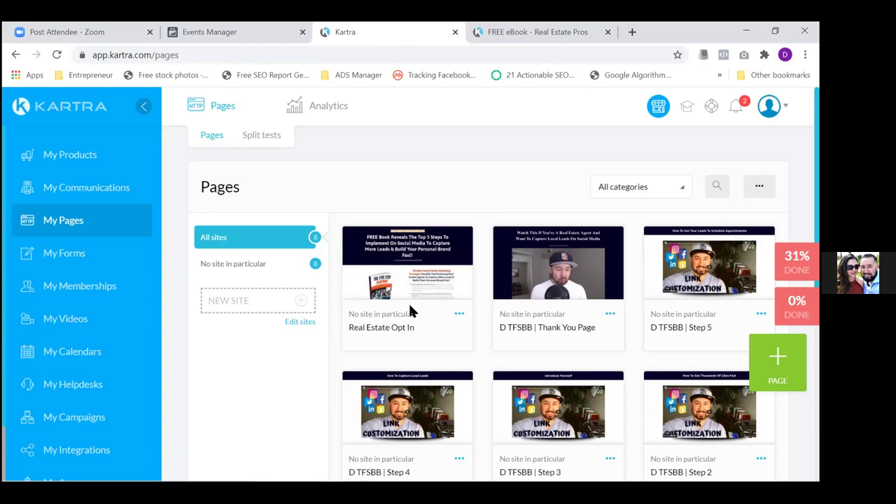
Copy the pixel base code via Add Events > From a New Website > Install code manually
{"action": "left_click", "coordinate": [232, 34]}
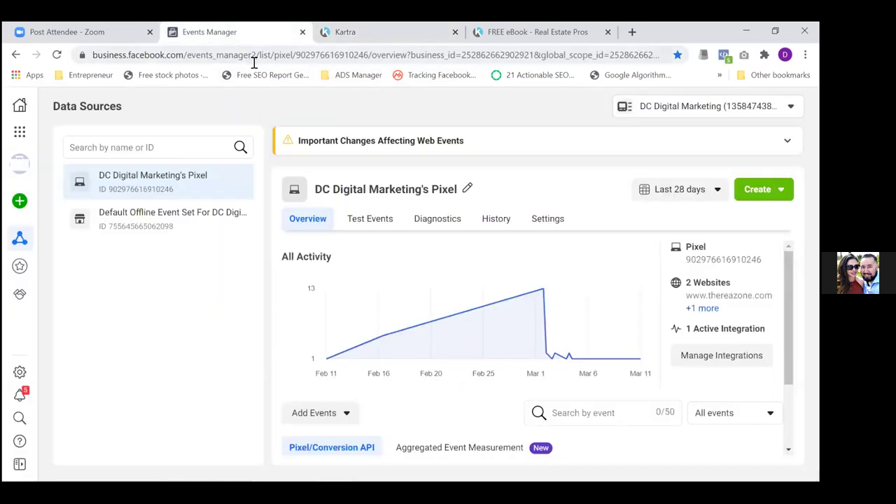
{"action": "left_click", "coordinate": [343, 419]}
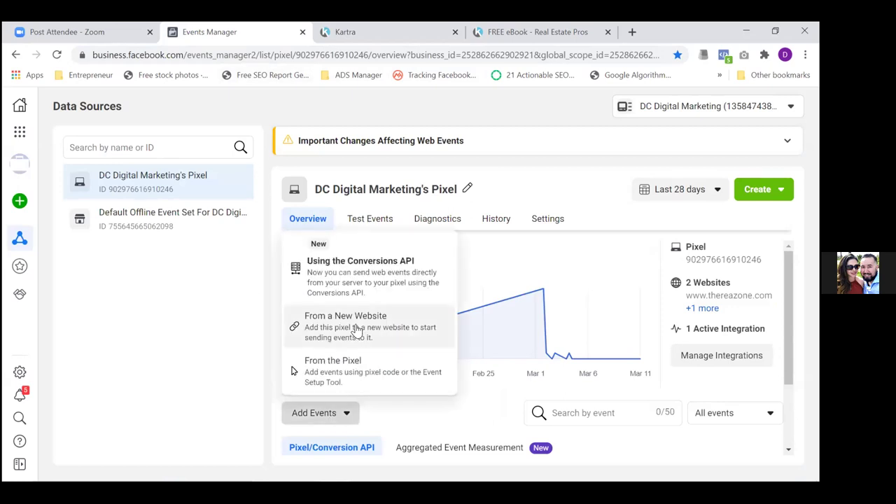
{"action": "left_click", "coordinate": [357, 332]}
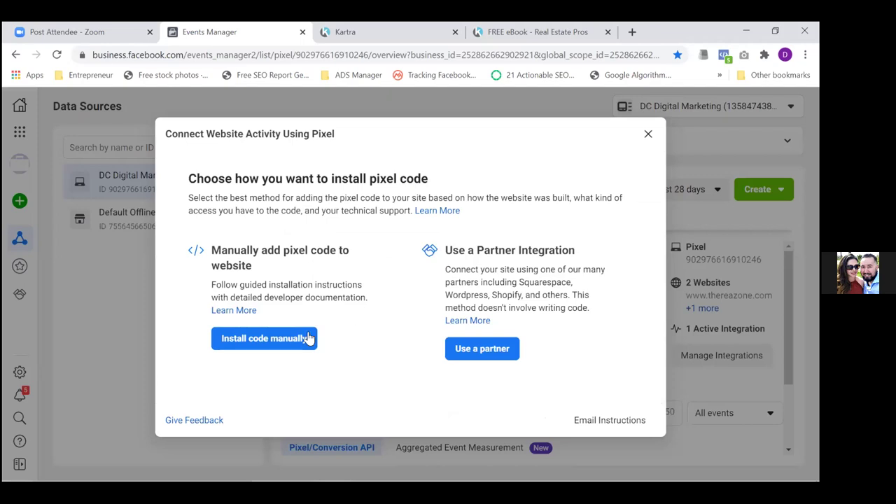
{"action": "left_click", "coordinate": [261, 339]}
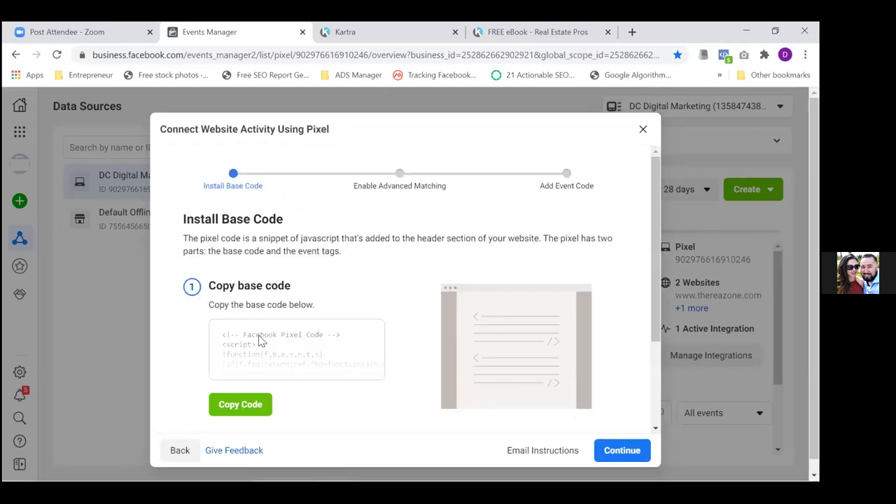
{"action": "left_click", "coordinate": [242, 407]}
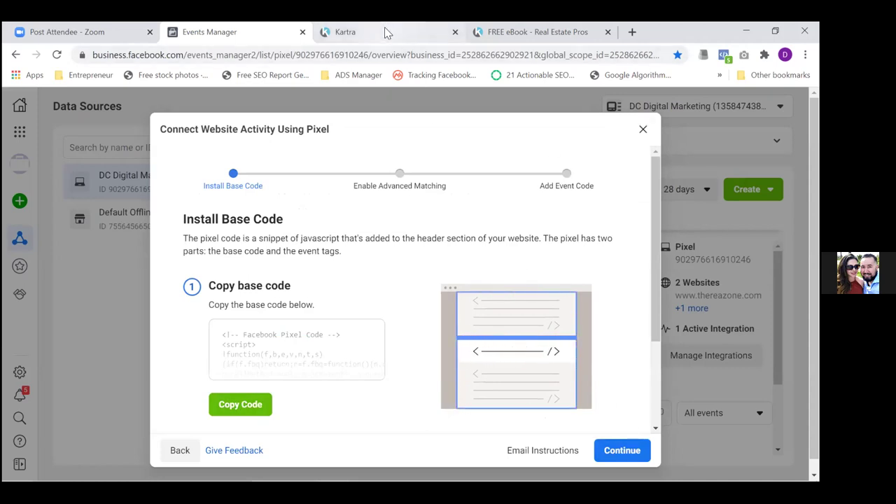
{"action": "left_click", "coordinate": [641, 131]}
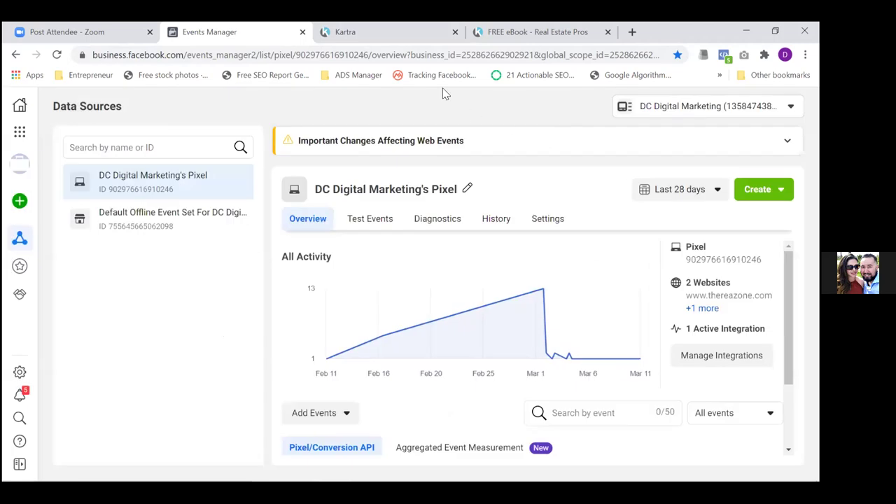
{"action": "left_click", "coordinate": [399, 28]}
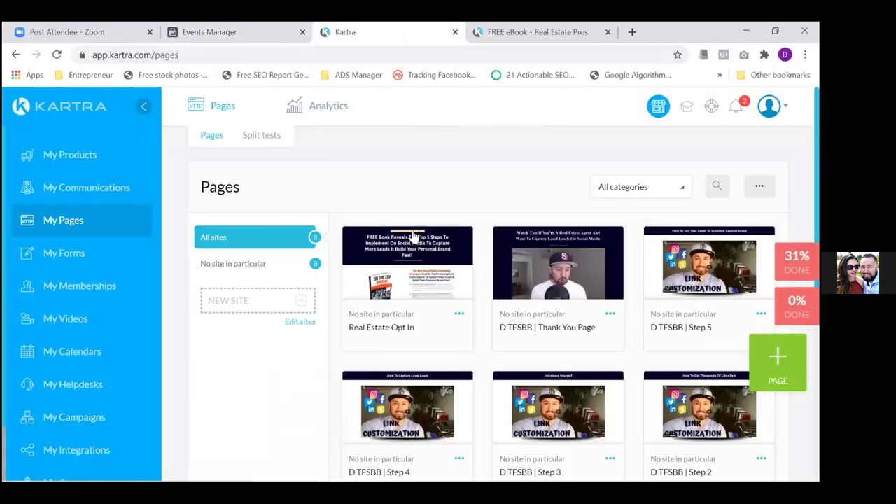
Set the thank-you page to Real Estate Book with no site, and review the category list
{"action": "left_click", "coordinate": [609, 318]}
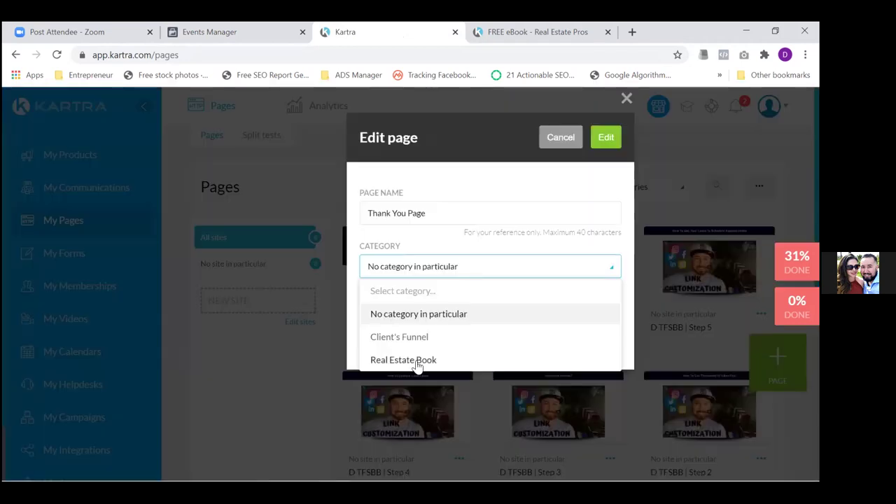
{"action": "left_click", "coordinate": [418, 361]}
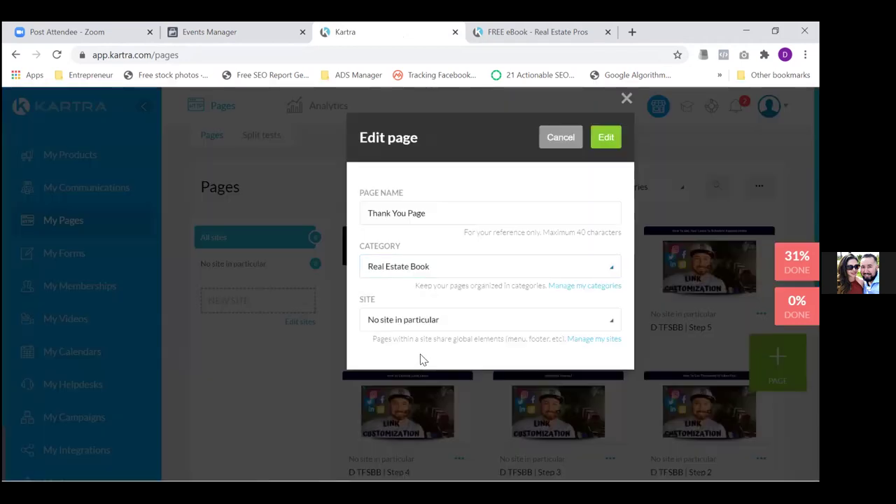
{"action": "left_click", "coordinate": [476, 322]}
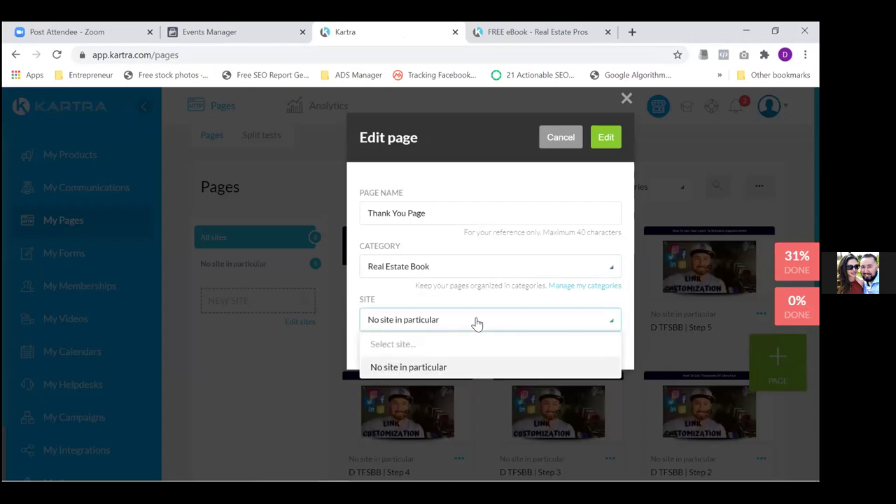
{"action": "left_click", "coordinate": [496, 298]}
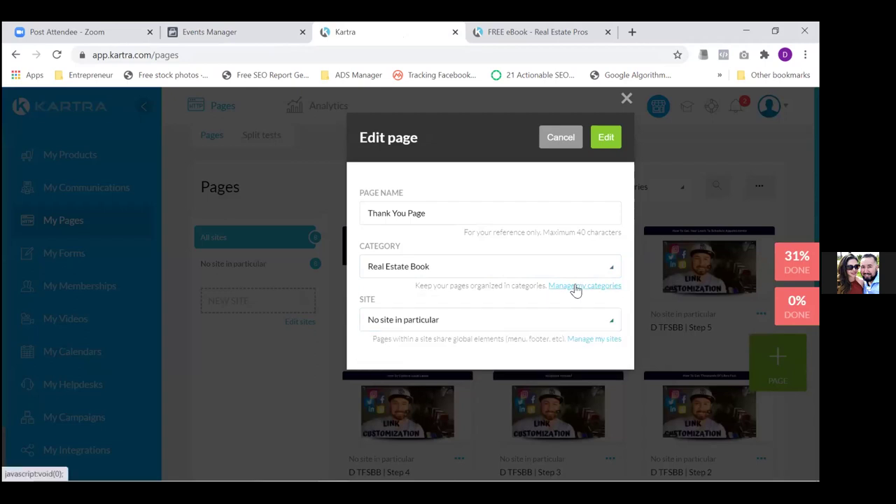
{"action": "left_click", "coordinate": [574, 286]}
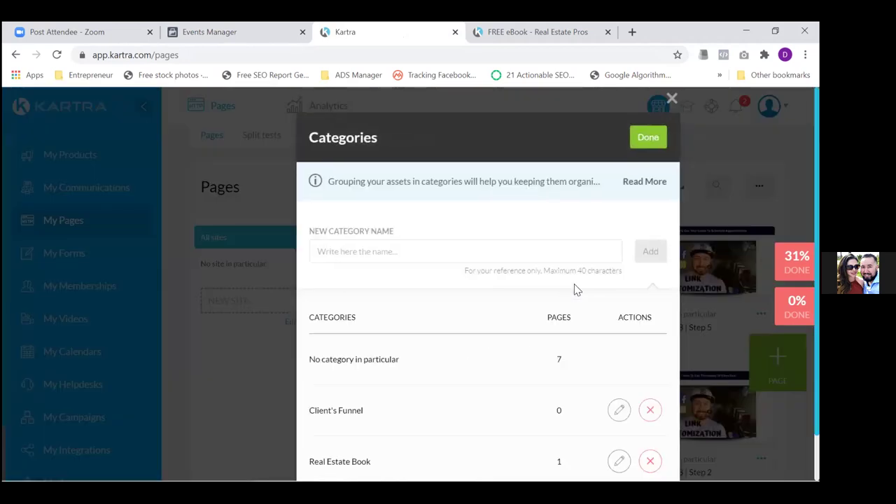
{"action": "left_click", "coordinate": [648, 137]}
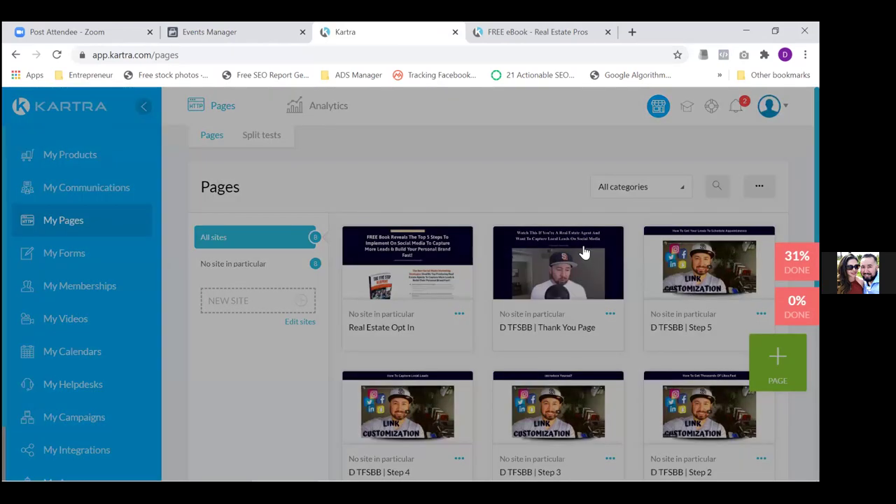
File the Thank You Page under Real Estate Book and rename it 'Real Estate Thank You Page'
{"action": "left_click", "coordinate": [585, 252]}
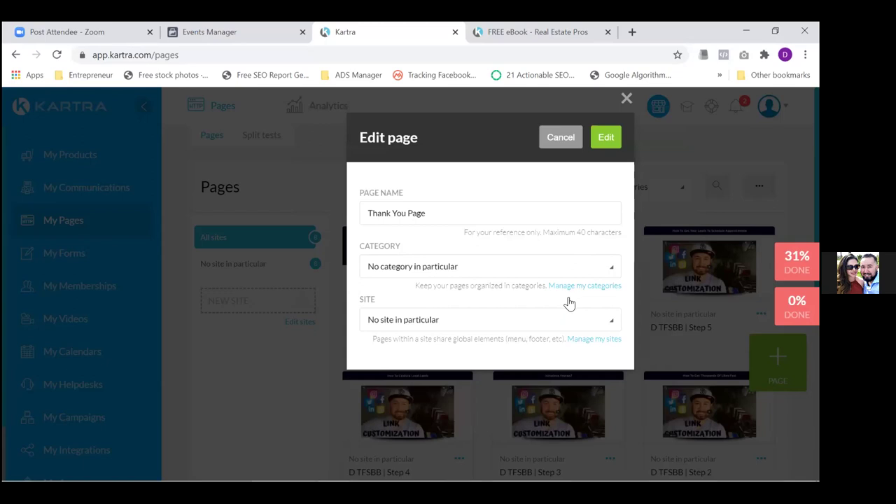
{"action": "left_click", "coordinate": [594, 263]}
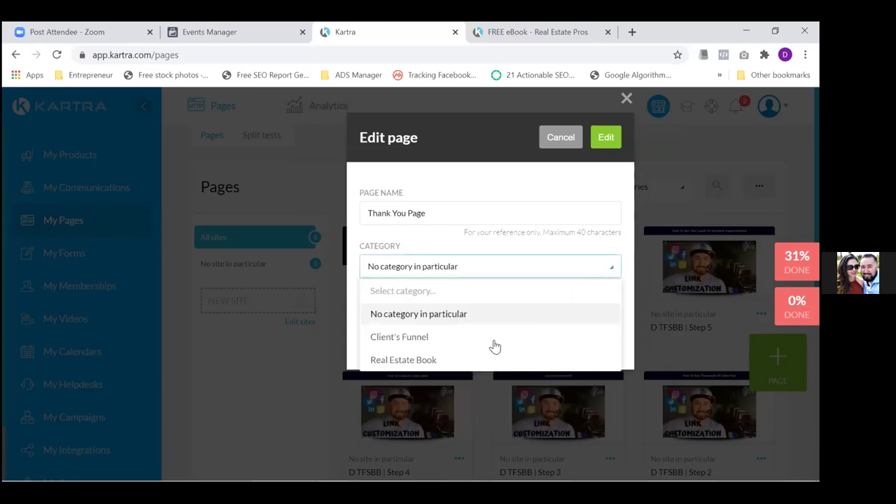
{"action": "left_click", "coordinate": [423, 361]}
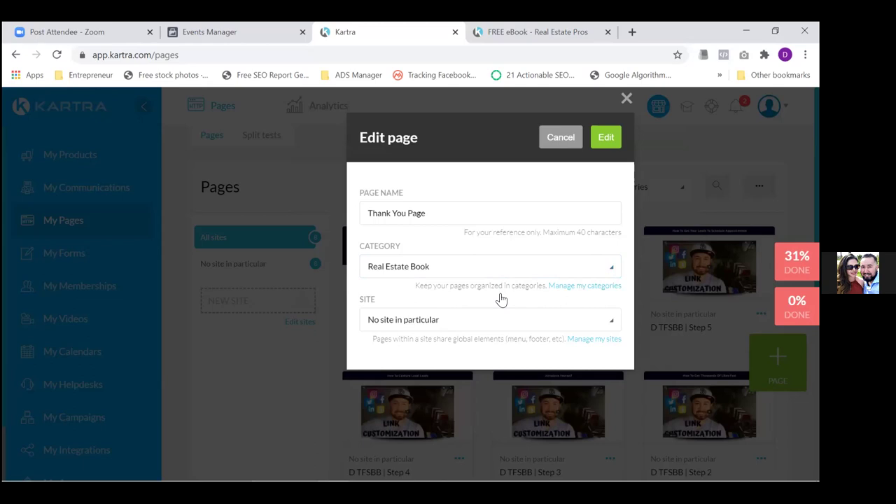
{"action": "left_click", "coordinate": [371, 217]}
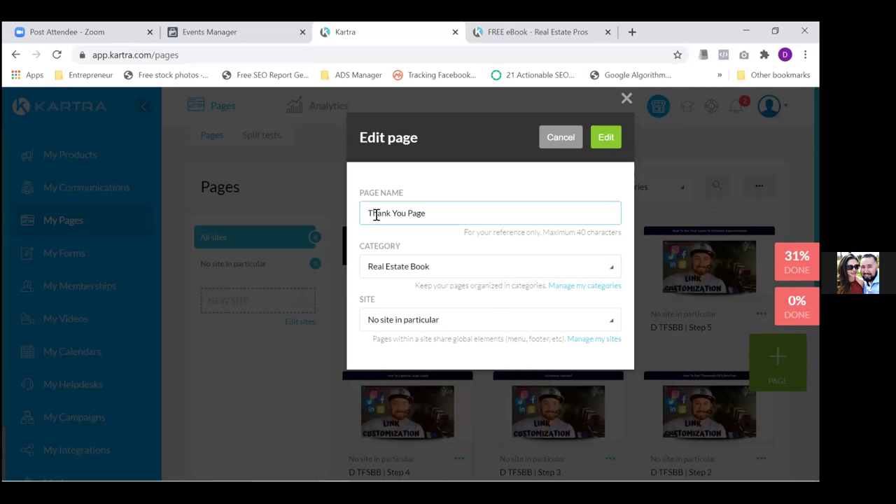
{"action": "type", "text": "Real Es"}
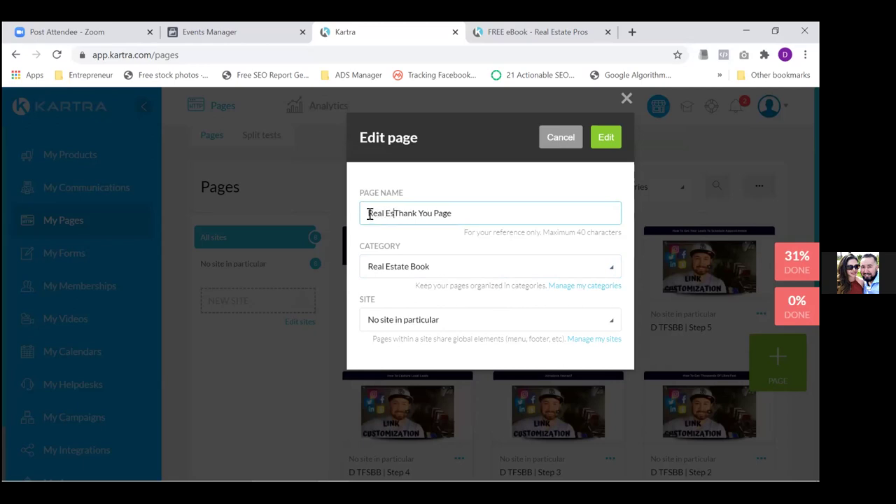
{"action": "type", "text": "tate"}
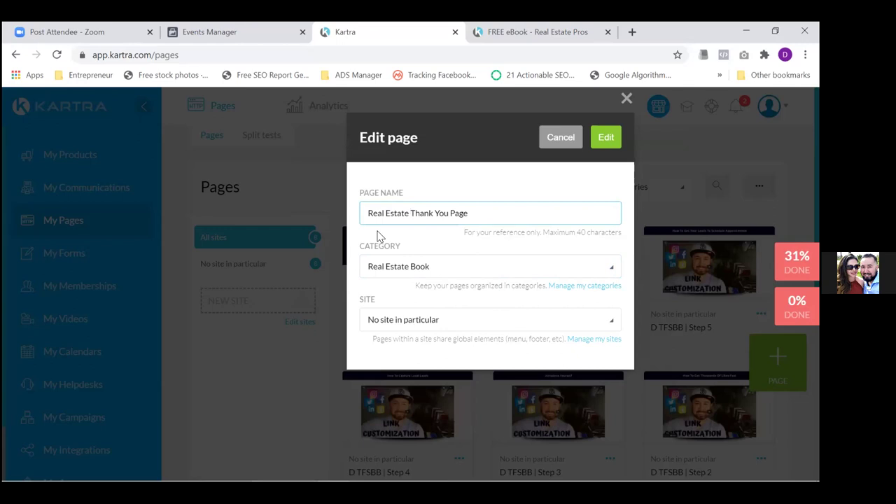
{"action": "left_click", "coordinate": [602, 139]}
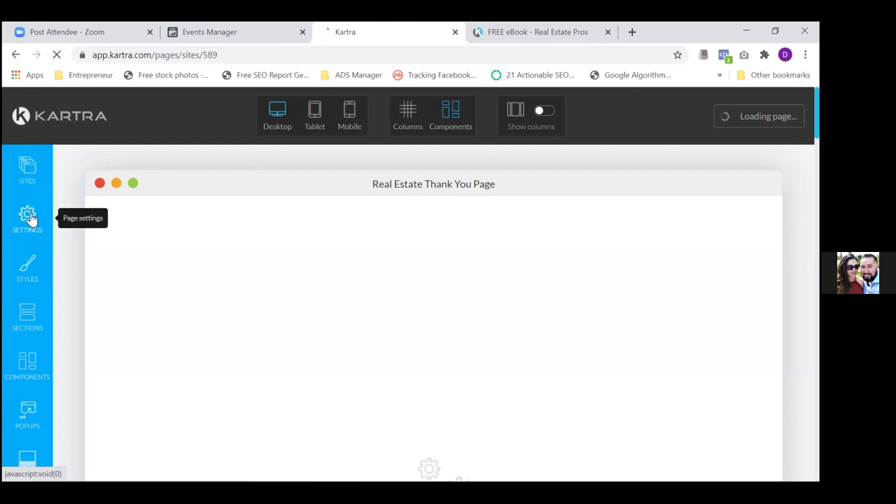
Delete 'Strategy' from the thank-you page's SEO title, leaving 'Schedule Free Call Now', and apply it
{"action": "left_click", "coordinate": [28, 217]}
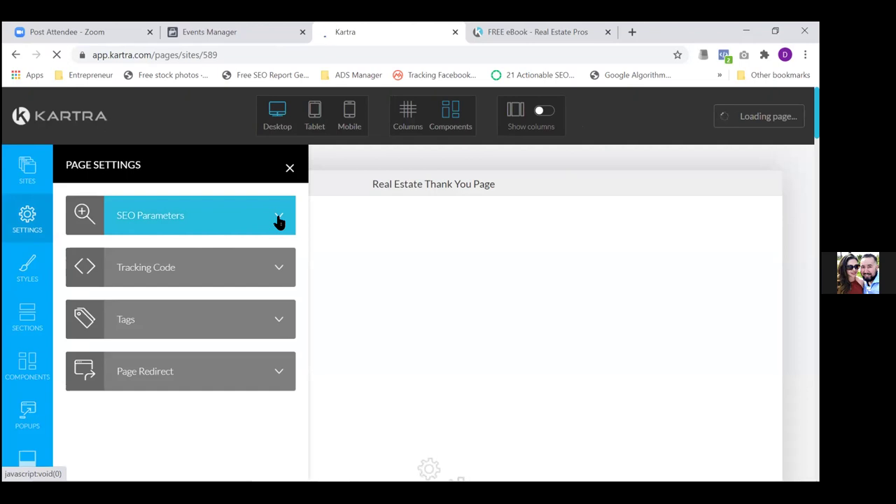
{"action": "left_click", "coordinate": [278, 221]}
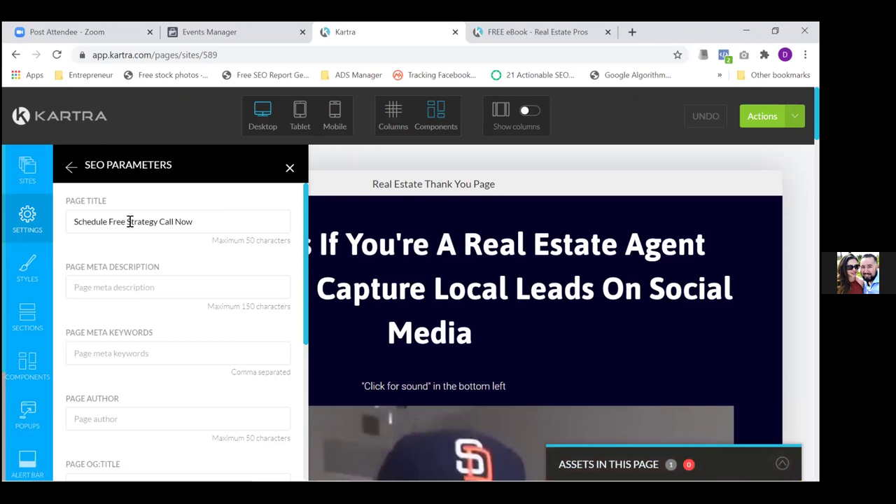
{"action": "left_click", "coordinate": [129, 221]}
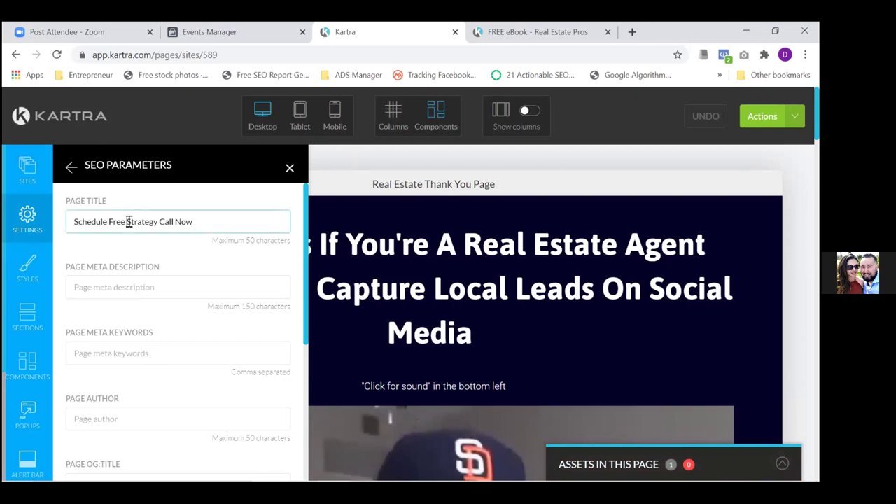
{"action": "left_click_drag", "start_coordinate": [126, 222], "coordinate": [159, 222]}
{"action": "key", "text": "BackSpace"}
{"action": "key", "text": "BackSpace"}
{"action": "left_click_drag", "start_coordinate": [304, 290], "coordinate": [318, 430]}
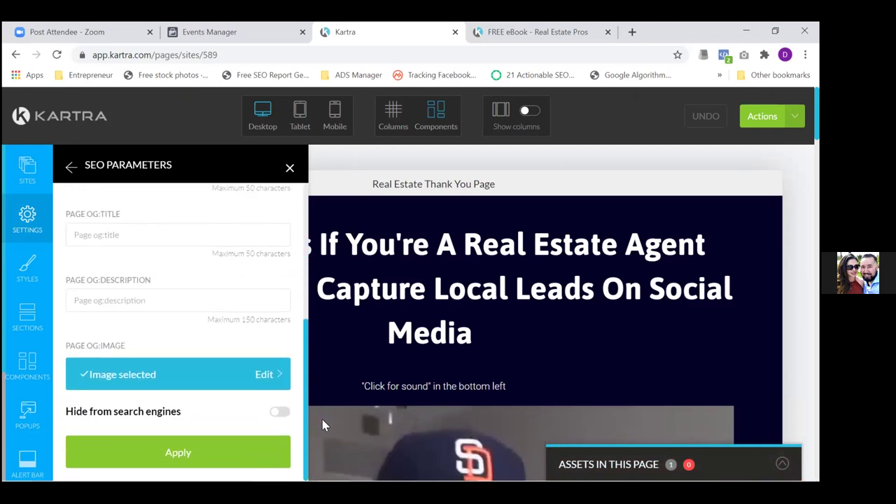
{"action": "left_click", "coordinate": [207, 458]}
Replace the old Facebook Ads tracking code with the pasted new pixel code and apply it
{"action": "left_click", "coordinate": [21, 228]}
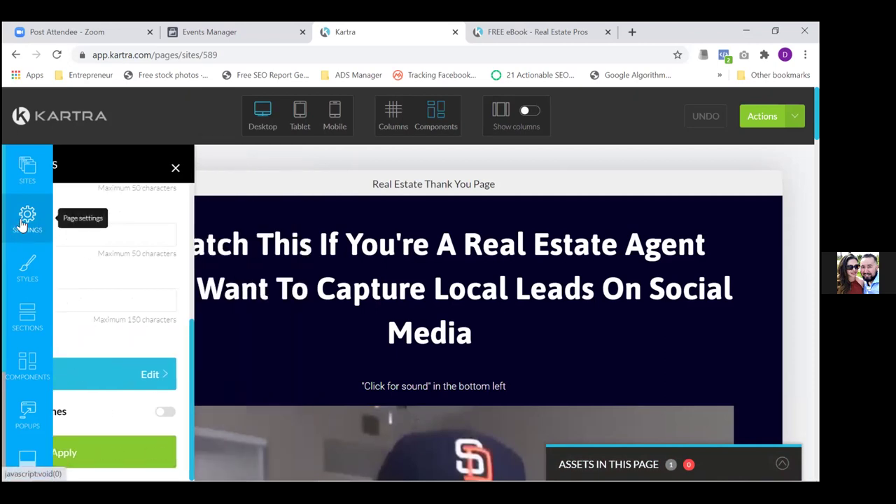
{"action": "left_click", "coordinate": [261, 268]}
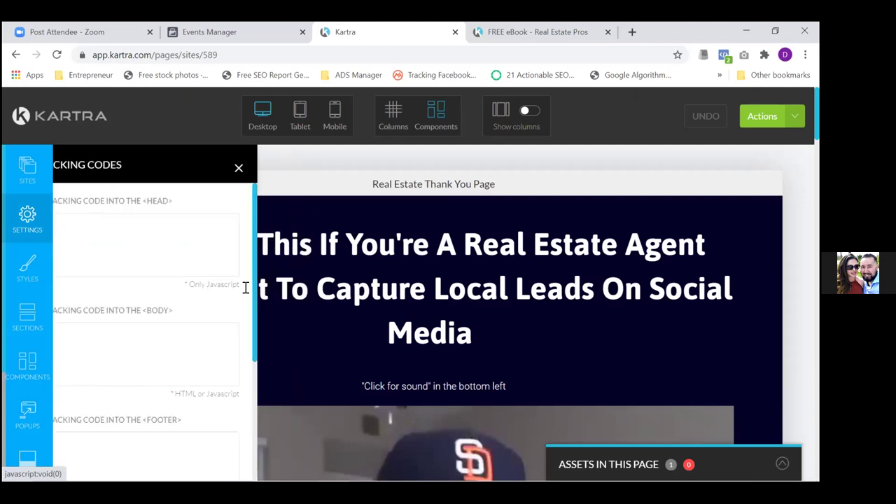
{"action": "scroll", "coordinate": [304, 385], "scroll_direction": "down", "scroll_amount": 3}
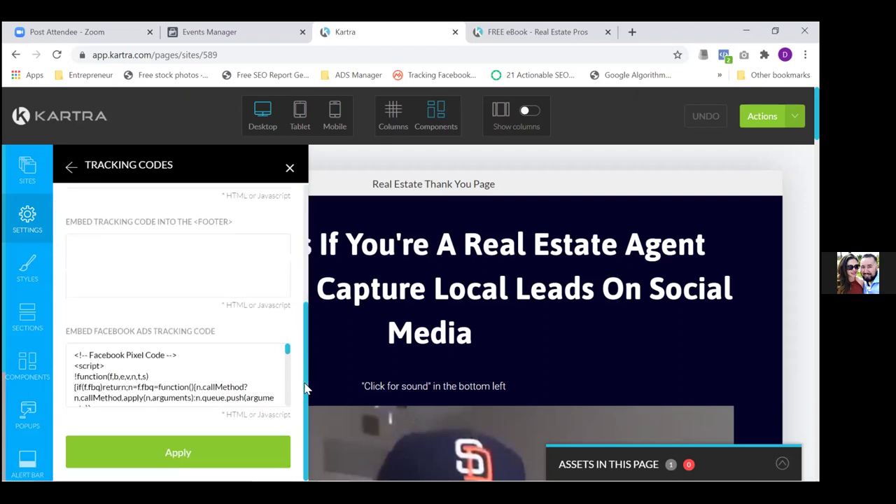
{"action": "left_click", "coordinate": [152, 374]}
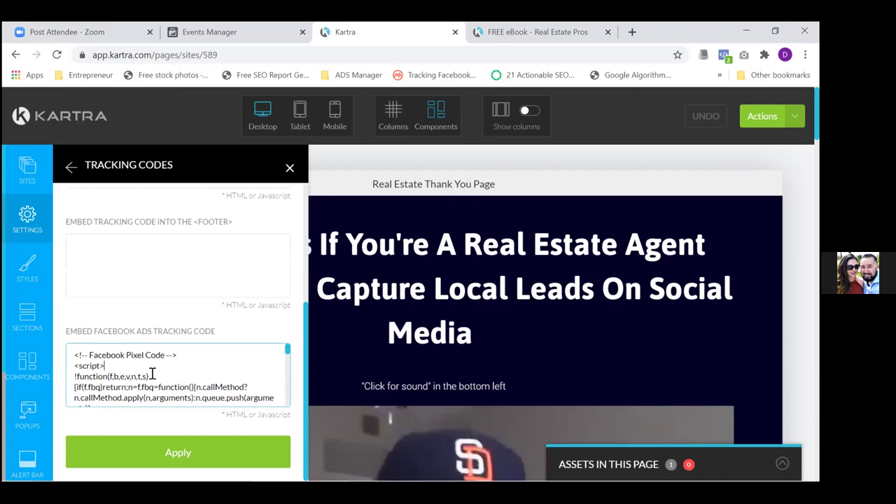
{"action": "key", "text": "ctrl+a"}
{"action": "scroll", "coordinate": [152, 375], "scroll_direction": "down", "scroll_amount": 5}
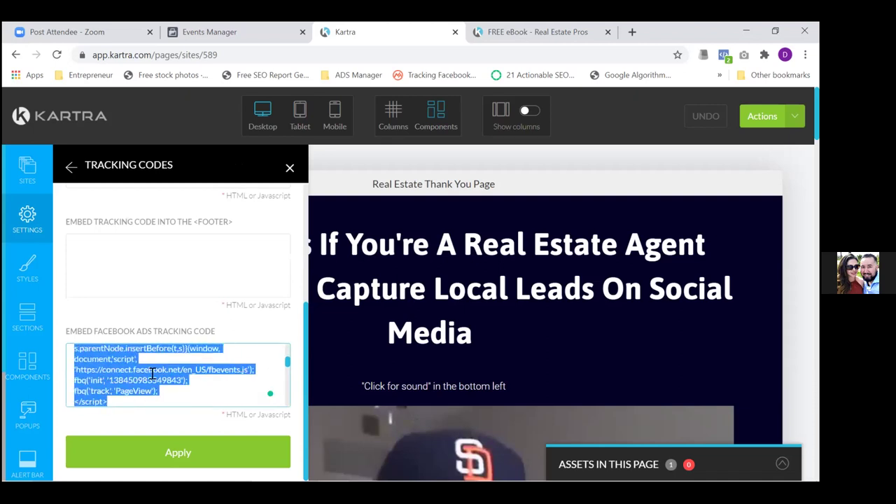
{"action": "key", "text": "BackSpace"}
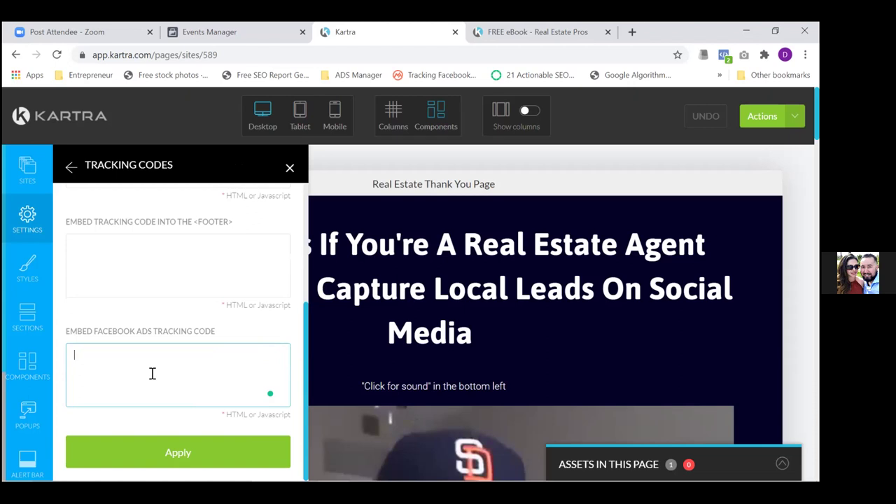
{"action": "key", "text": "ctrl+v"}
{"action": "left_click", "coordinate": [177, 455]}
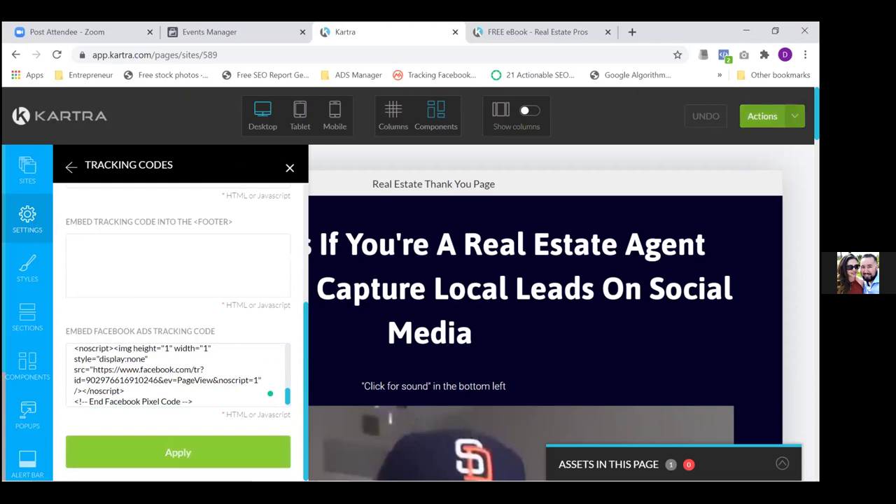
Save the Real Estate Thank You Page's progress and dismiss the confirmation
{"action": "left_click", "coordinate": [764, 116]}
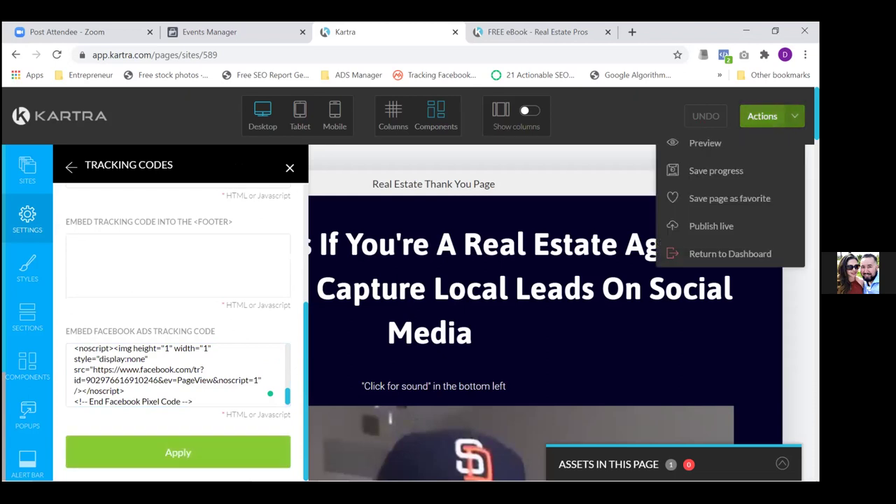
{"action": "left_click", "coordinate": [707, 172]}
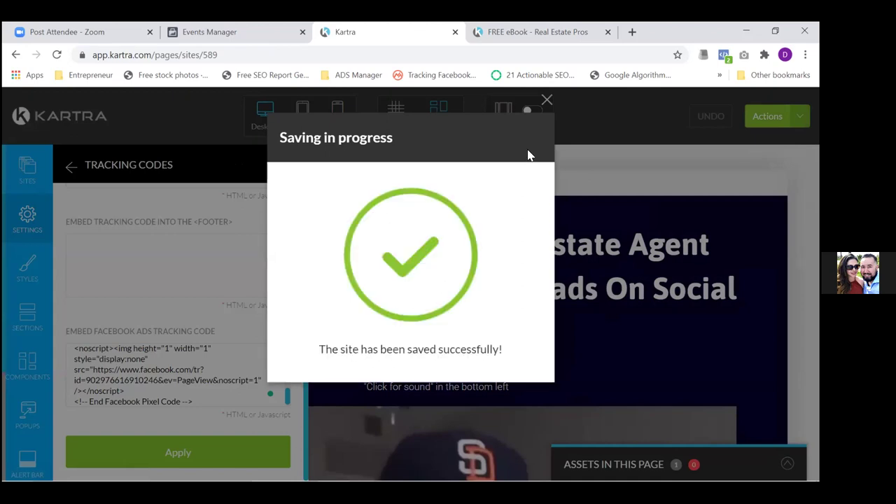
{"action": "left_click", "coordinate": [546, 100]}
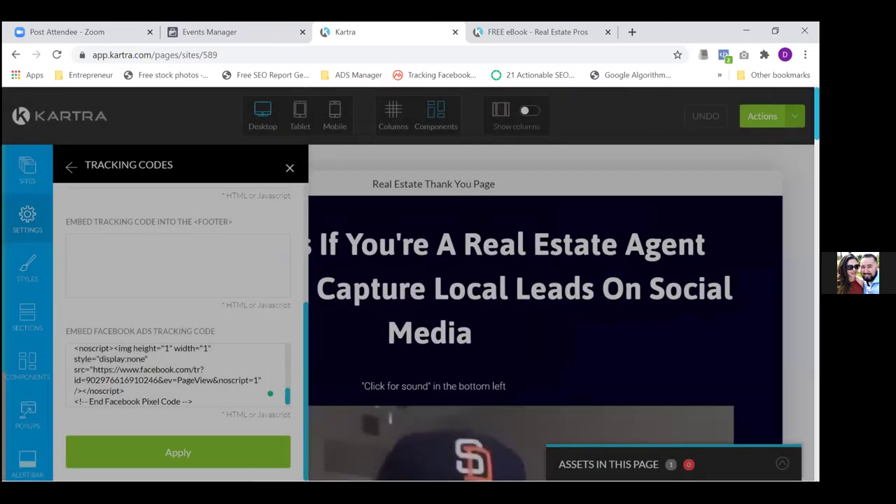
{"action": "left_click", "coordinate": [770, 117]}
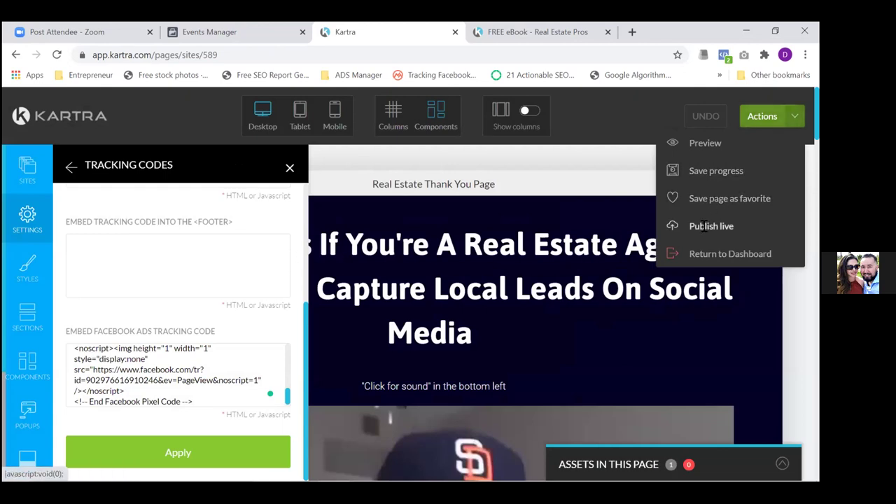
Publish the page with the slug 'schedulefreecallnow' and select its full link for copying
{"action": "left_click", "coordinate": [704, 231]}
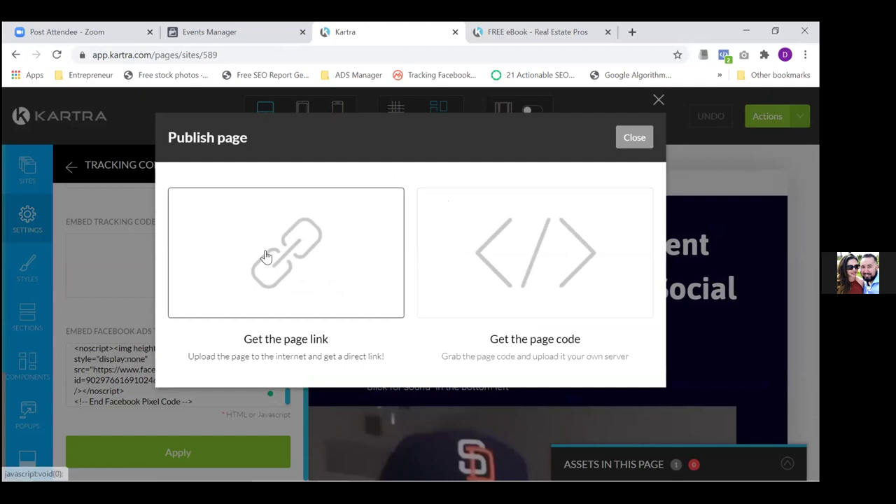
{"action": "left_click", "coordinate": [265, 257]}
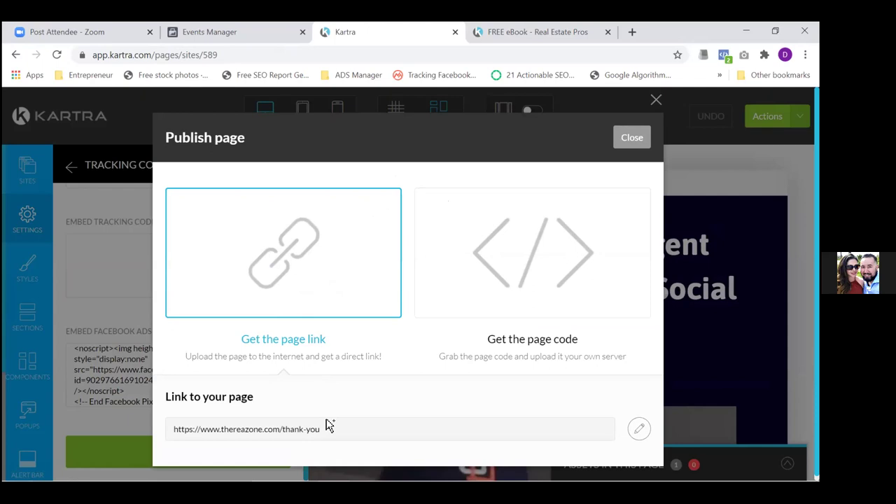
{"action": "left_click_drag", "start_coordinate": [322, 428], "coordinate": [282, 430]}
{"action": "left_click", "coordinate": [281, 429]}
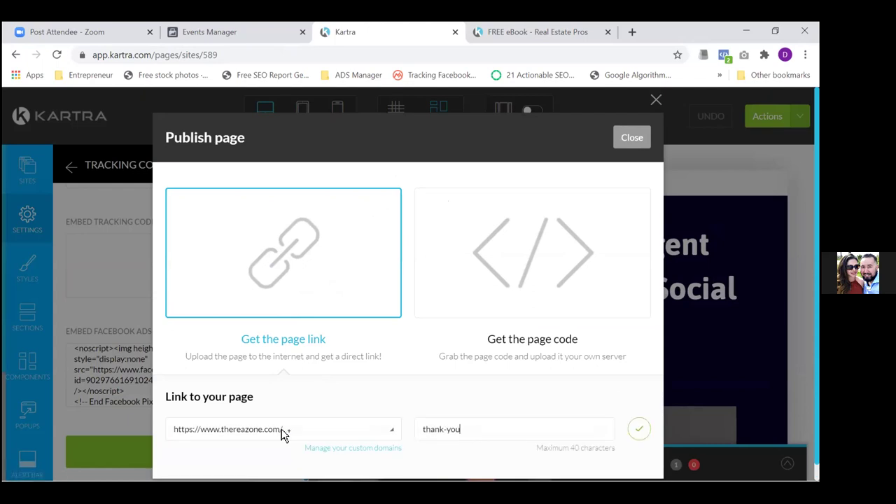
{"action": "type", "text": "sche"}
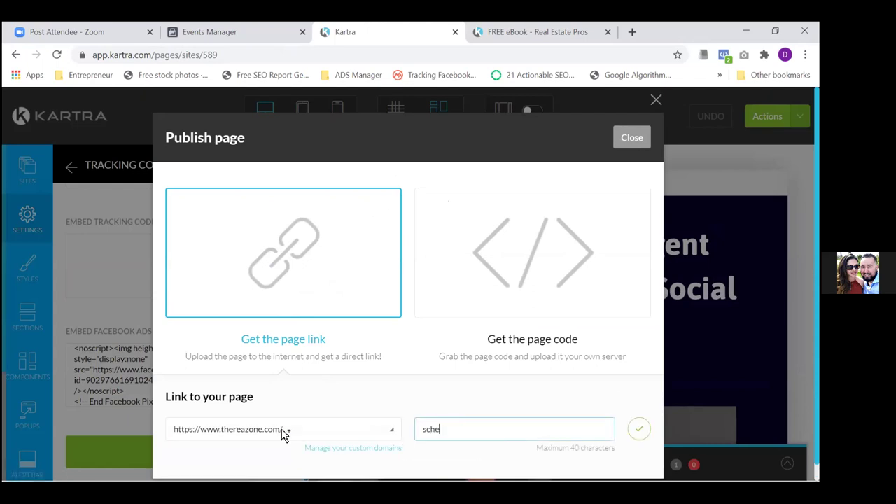
{"action": "type", "text": "dulefreecallnow"}
{"action": "key", "text": "Tab"}
{"action": "key", "text": "Return"}
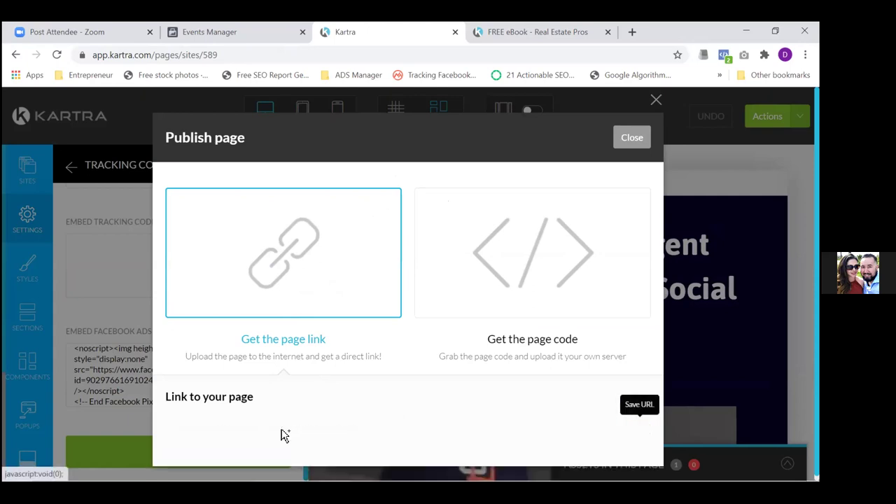
{"action": "left_click_drag", "start_coordinate": [462, 427], "coordinate": [140, 425]}
{"action": "key", "text": "ctrl+c"}
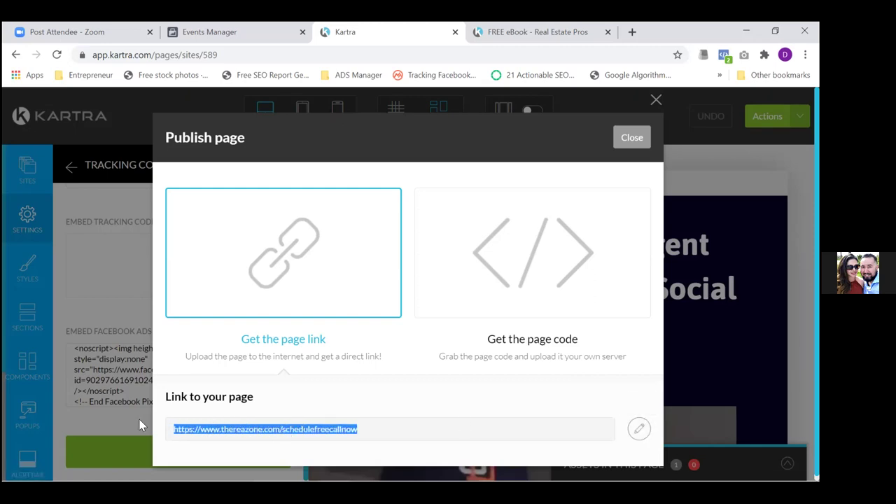
Load thereazone.com/schedulefreecallnow in a new tab and close Kartra's Publish page dialog
{"action": "left_click", "coordinate": [631, 33]}
{"action": "key", "text": "ctrl+v"}
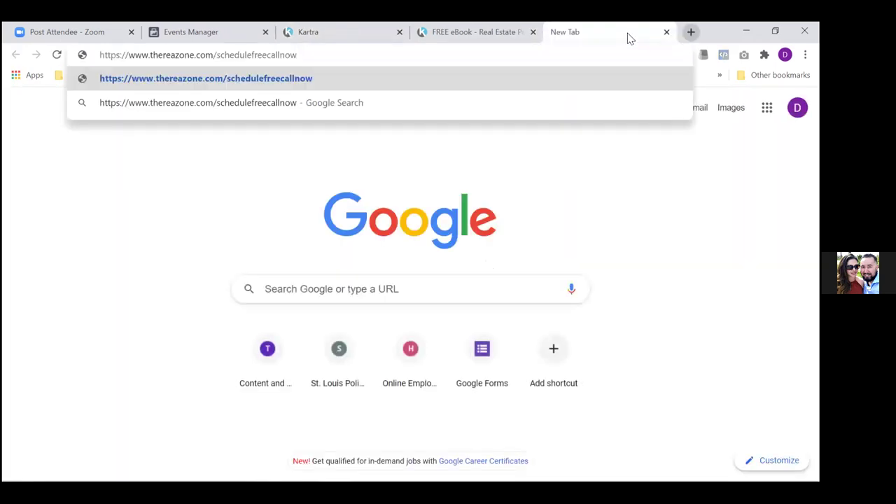
{"action": "key", "text": "Return"}
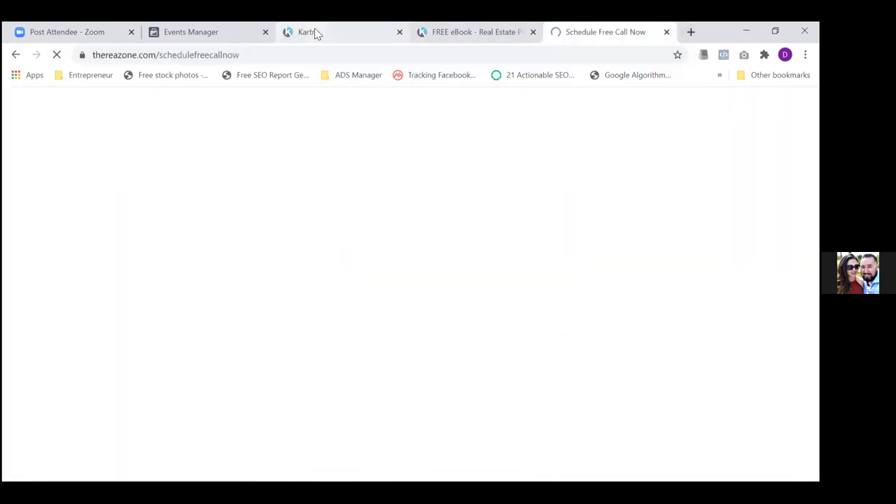
{"action": "left_click", "coordinate": [315, 32]}
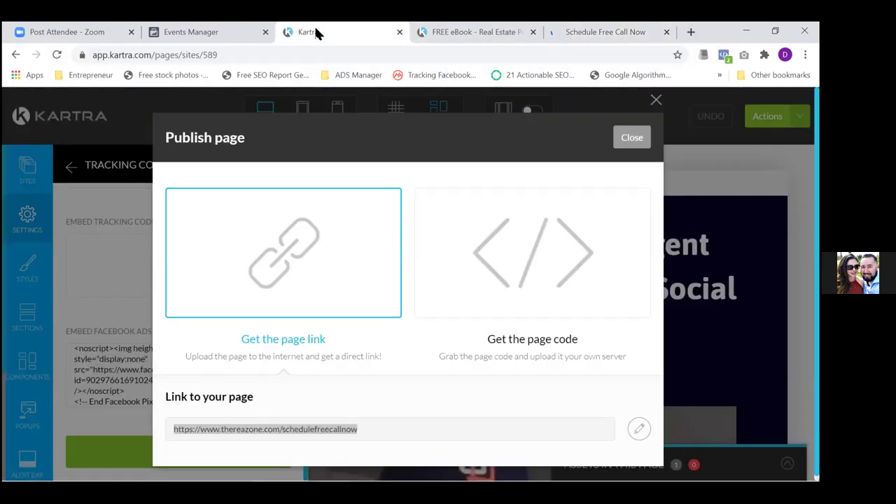
{"action": "left_click", "coordinate": [631, 137]}
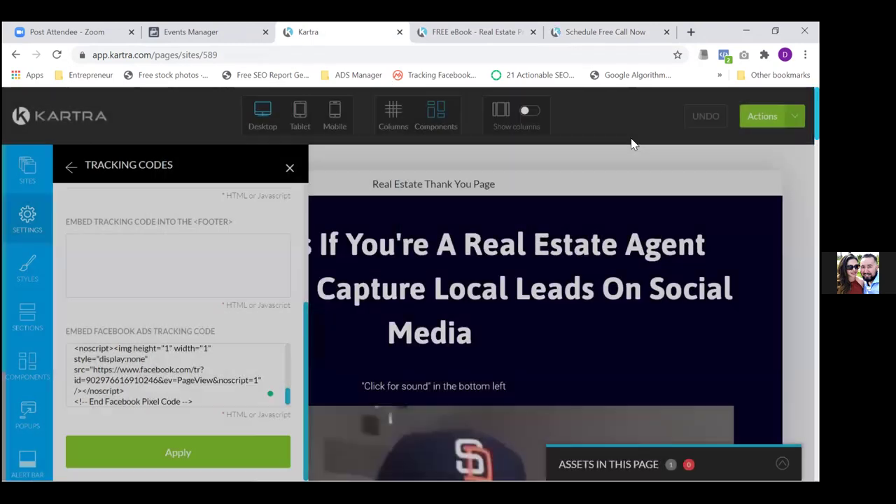
Verify with Pixel Helper that one Facebook pixel fires PageView on the live page, then return to Kartra
{"action": "left_click", "coordinate": [607, 31]}
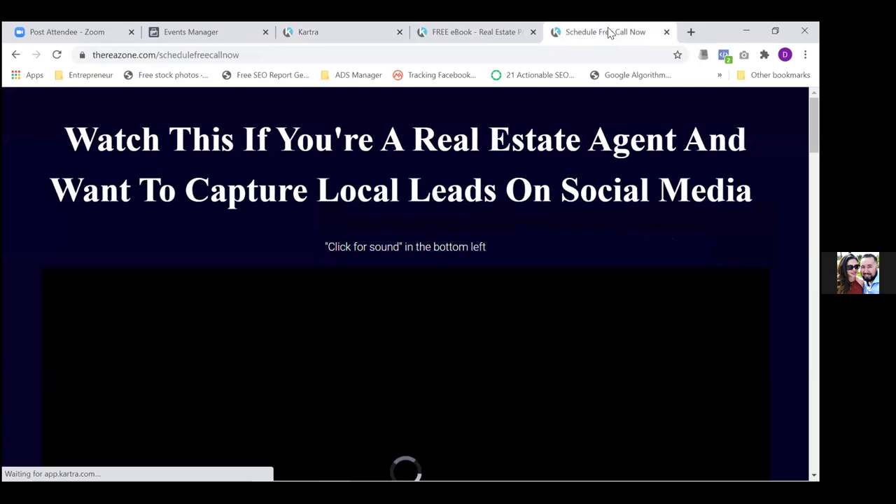
{"action": "left_click", "coordinate": [347, 34]}
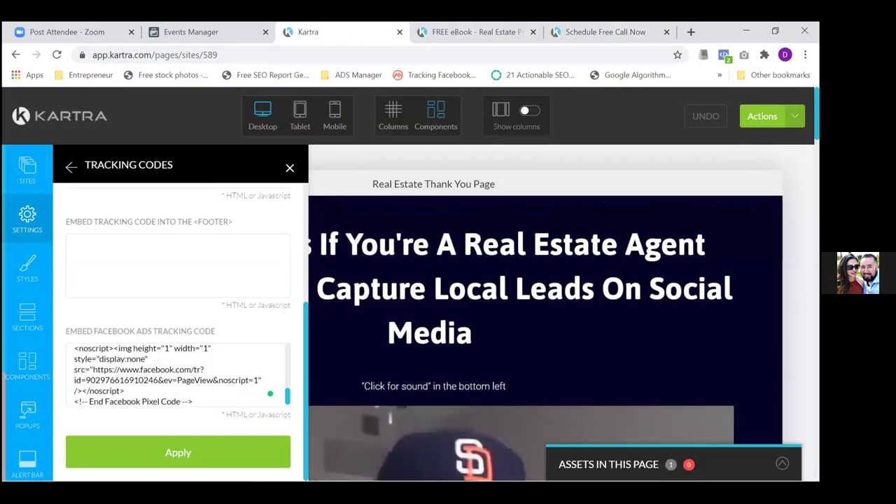
{"action": "left_click", "coordinate": [584, 35]}
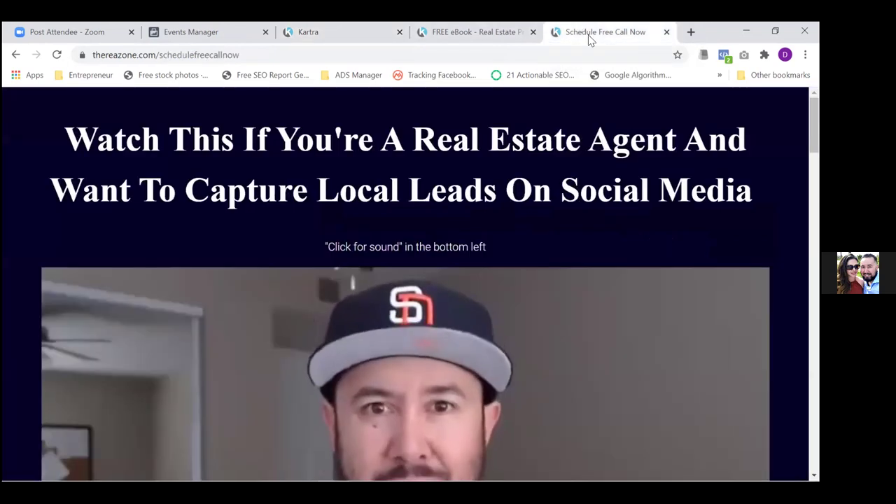
{"action": "left_click", "coordinate": [724, 55]}
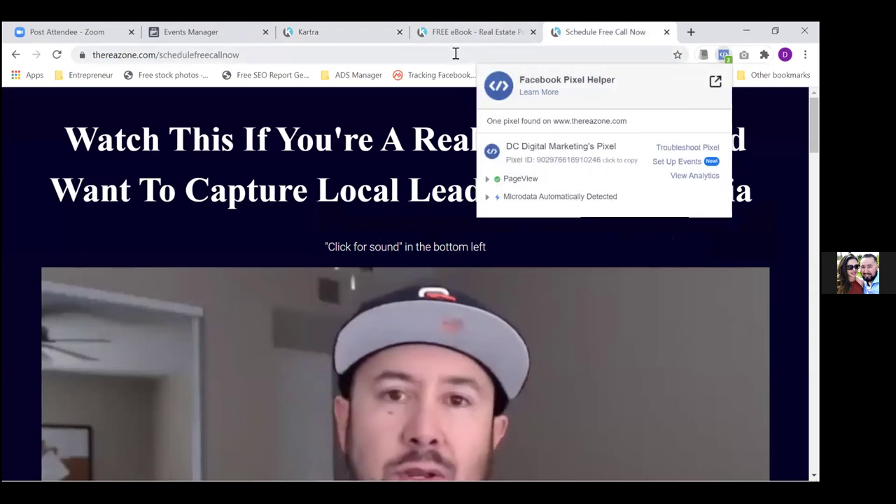
{"action": "left_click", "coordinate": [366, 53]}
{"action": "left_click", "coordinate": [333, 35]}
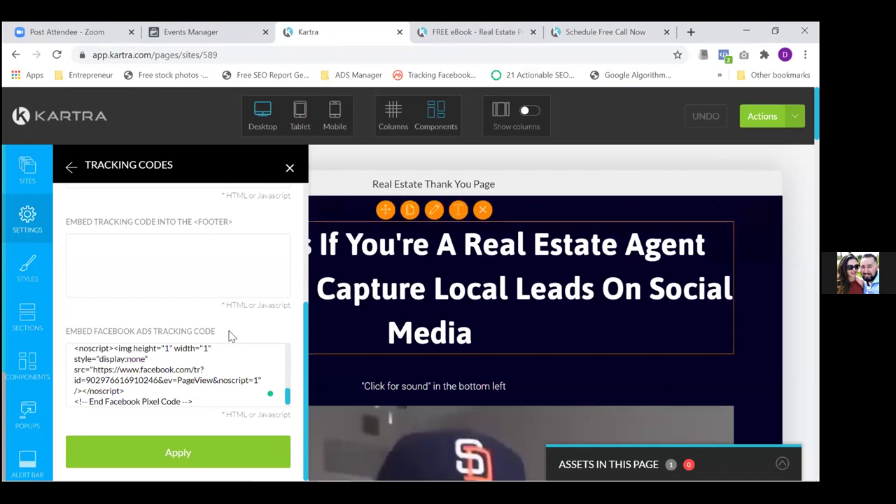
Exit the editor via Return to Dashboard and scroll through the eight listed pages
{"action": "left_click", "coordinate": [188, 371]}
{"action": "key", "text": "ctrl+a"}
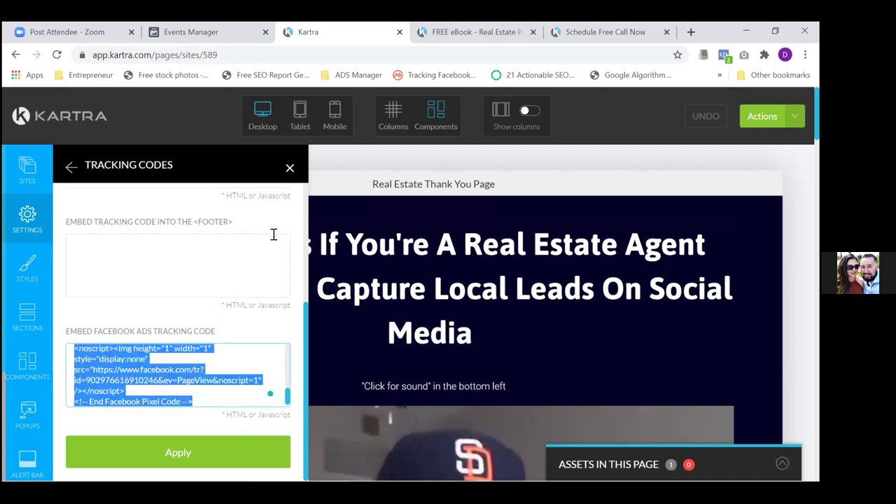
{"action": "left_click", "coordinate": [762, 116]}
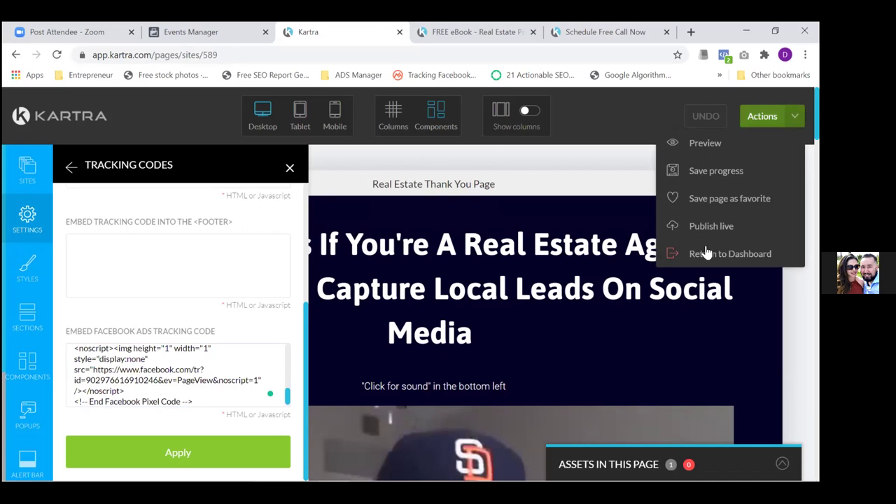
{"action": "left_click", "coordinate": [708, 257]}
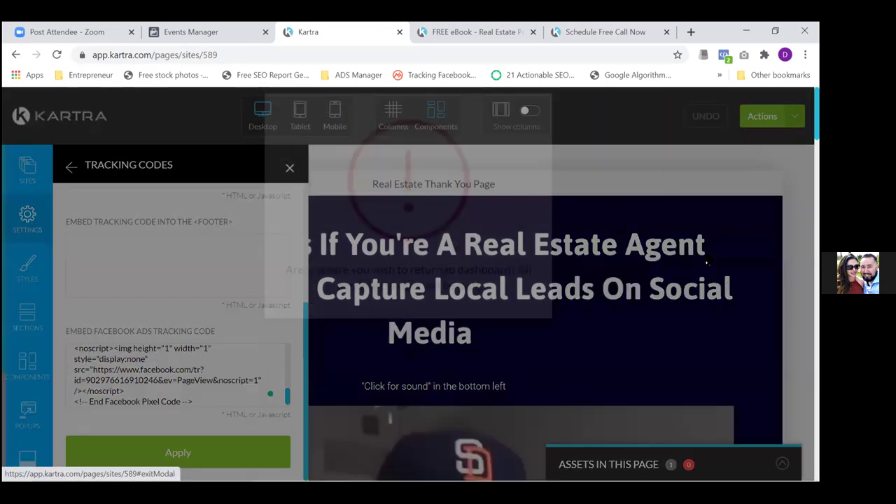
{"action": "left_click", "coordinate": [525, 139]}
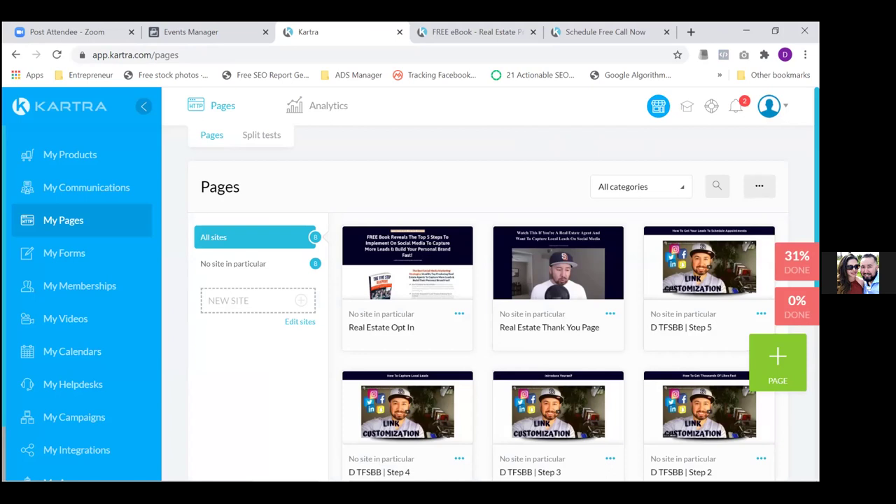
{"action": "scroll", "coordinate": [490, 280], "scroll_direction": "down", "scroll_amount": 5}
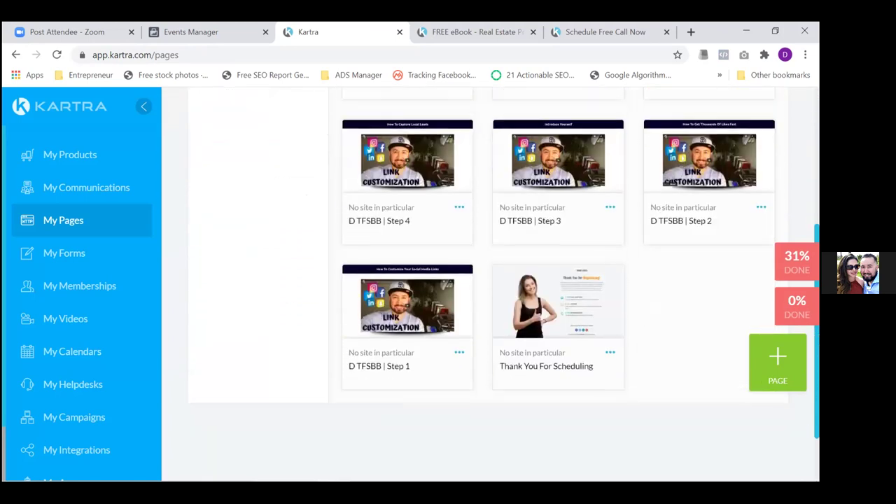
{"action": "scroll", "coordinate": [490, 280], "scroll_direction": "up", "scroll_amount": 2}
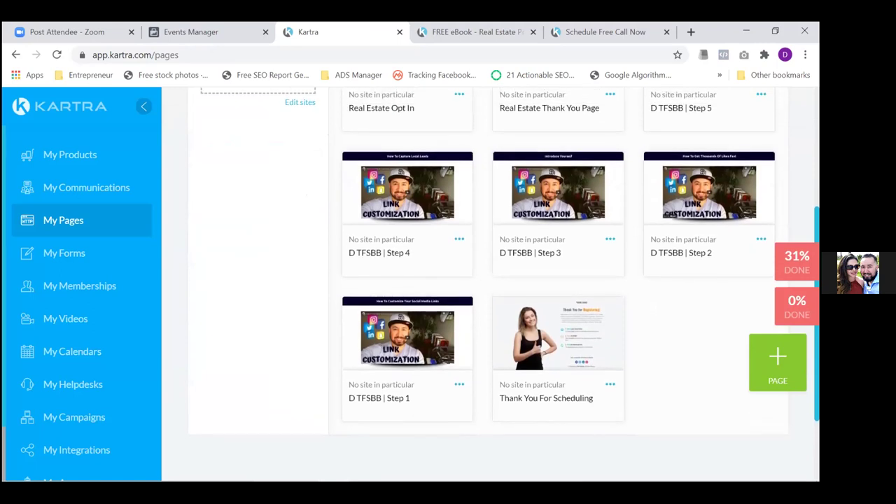
Rename the 'Thank You For Scheduling' page to 'Thanks For Scheduling' and open it for editing
{"action": "left_click", "coordinate": [611, 387]}
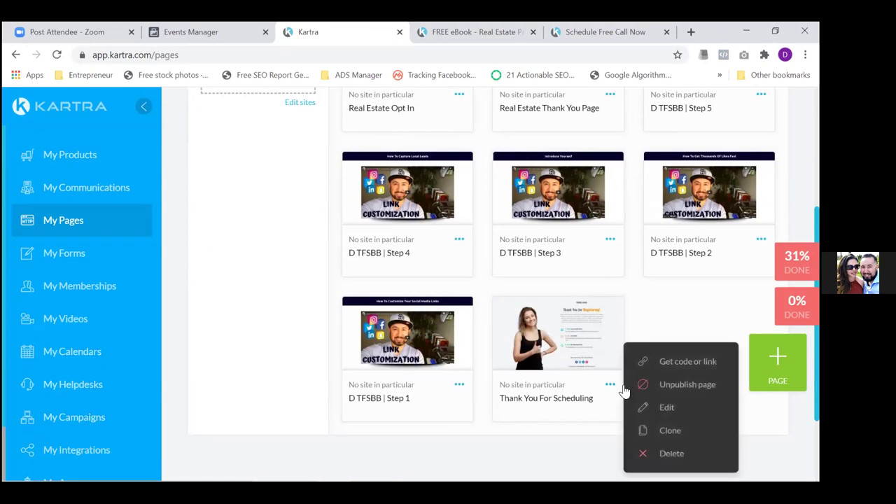
{"action": "left_click", "coordinate": [668, 409]}
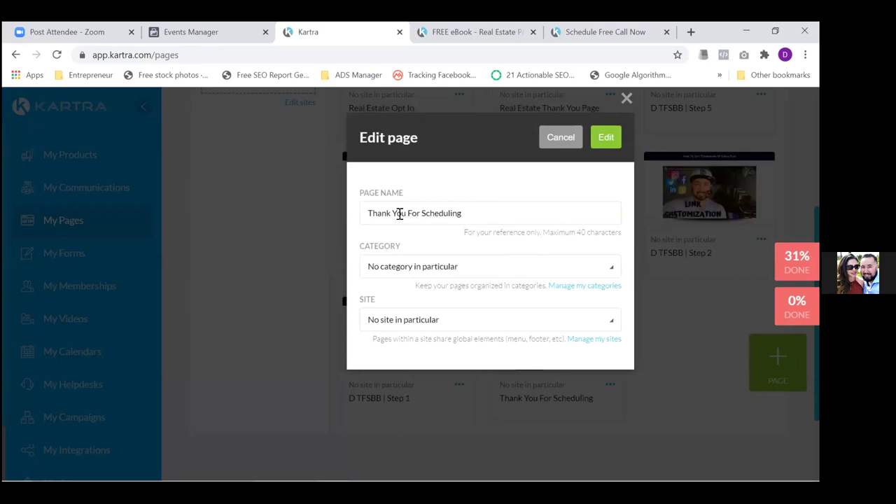
{"action": "left_click", "coordinate": [391, 214]}
{"action": "type", "text": "s"}
{"action": "key", "text": "shift+Right"}
{"action": "key", "text": "shift+Right"}
{"action": "key", "text": "shift+Right"}
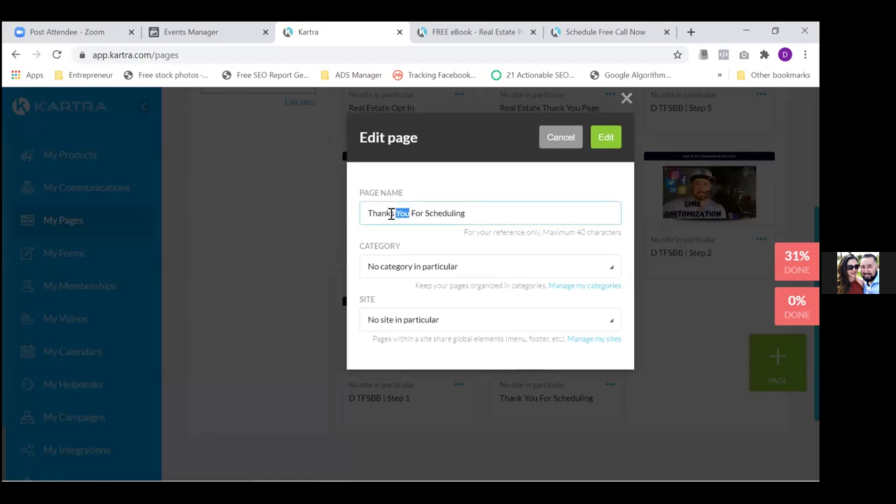
{"action": "key", "text": "BackSpace"}
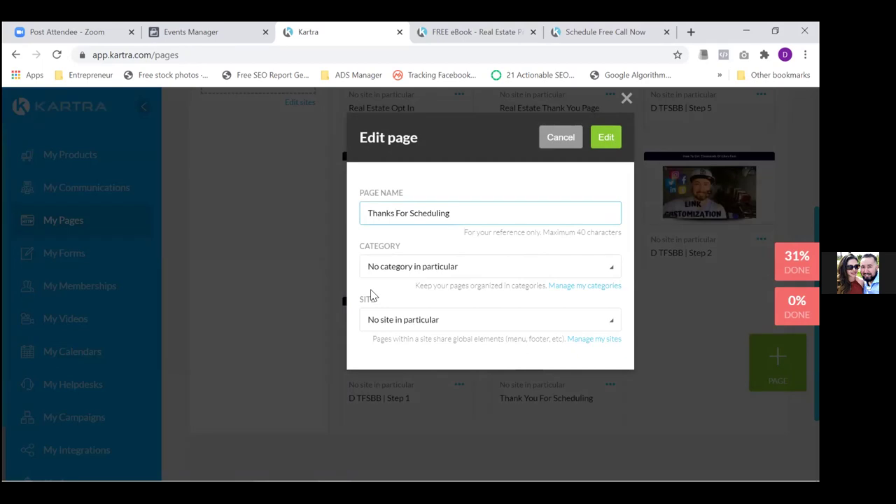
{"action": "left_click", "coordinate": [606, 138]}
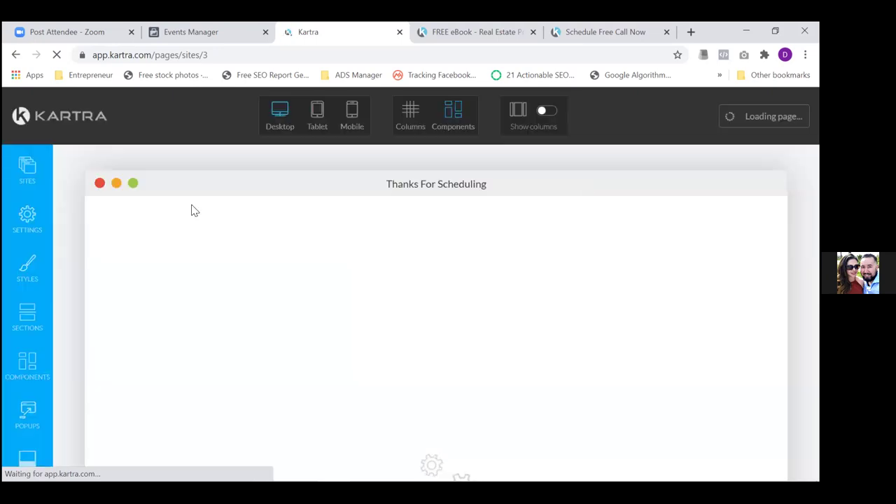
Edit the SEO page title from 'Thank You For Scheduling' to 'Thanks For Scheduling' and apply it
{"action": "left_click", "coordinate": [25, 220]}
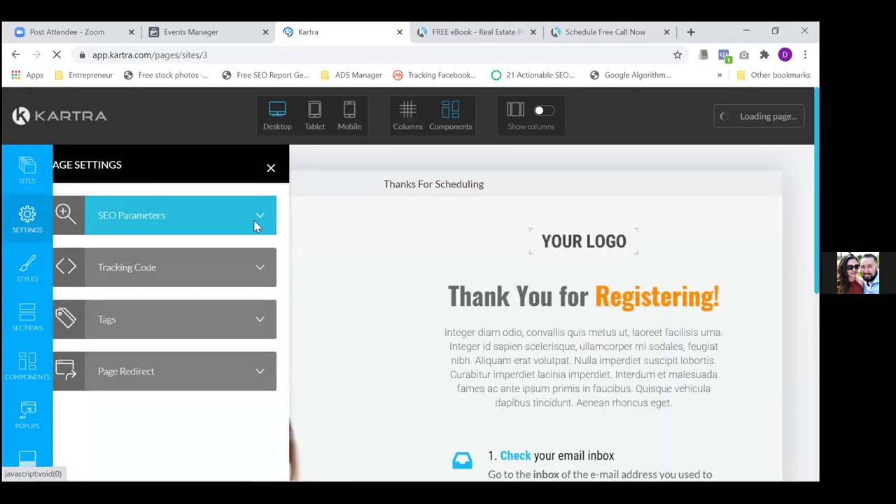
{"action": "left_click", "coordinate": [255, 225]}
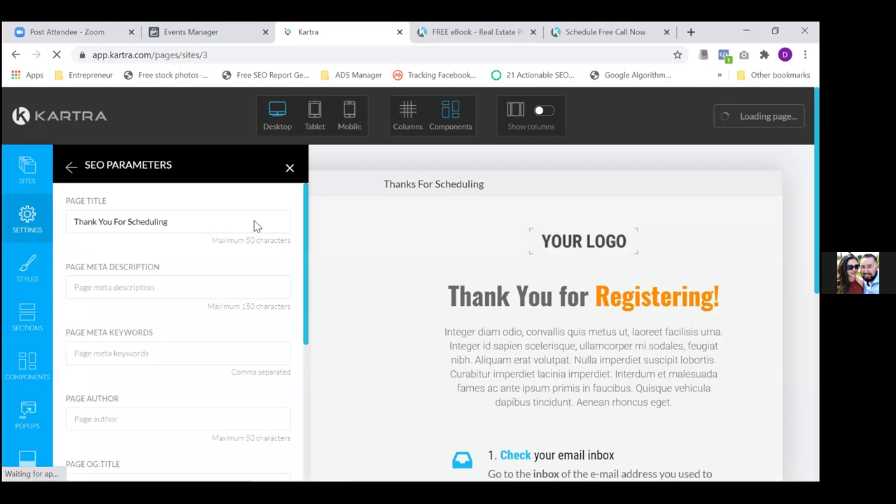
{"action": "left_click", "coordinate": [112, 222]}
{"action": "key", "text": "BackSpace"}
{"action": "key", "text": "BackSpace"}
{"action": "key", "text": "BackSpace"}
{"action": "key", "text": "BackSpace"}
{"action": "type", "text": "s"}
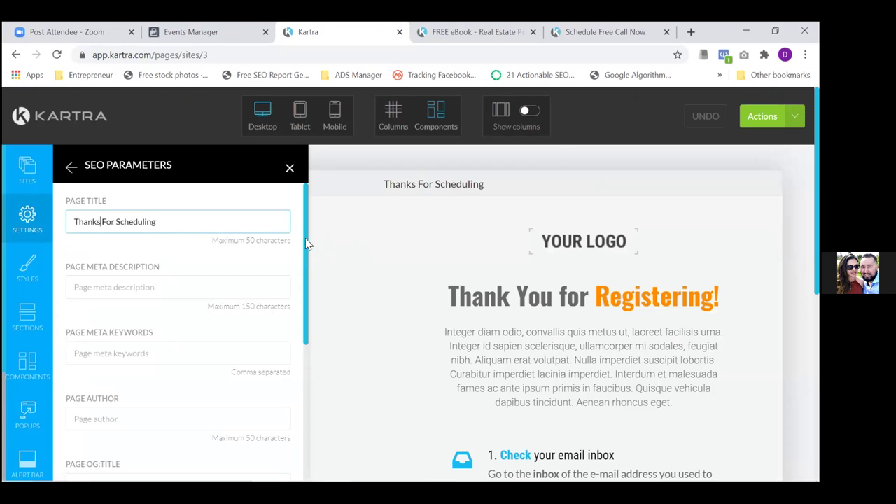
{"action": "scroll", "coordinate": [305, 237], "scroll_direction": "down", "scroll_amount": 4}
{"action": "left_click", "coordinate": [179, 454]}
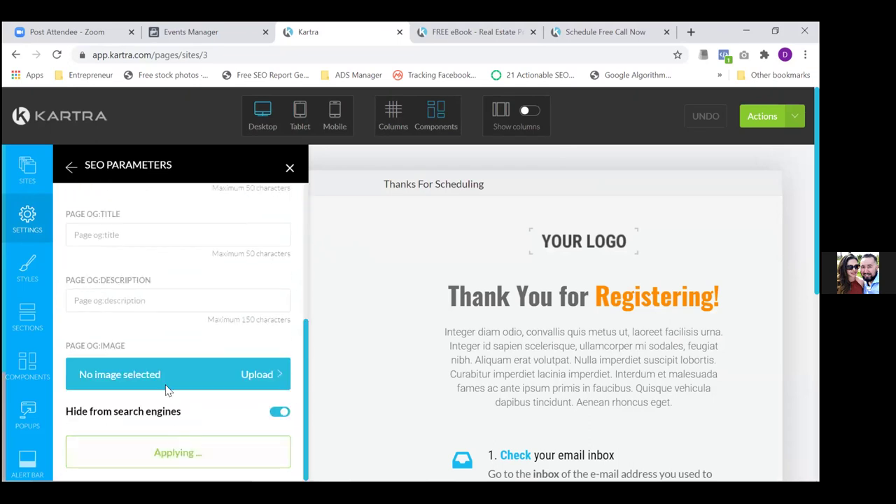
Clear the existing Facebook Ads tracking code, insert the full pixel code, and apply it
{"action": "left_click", "coordinate": [35, 227]}
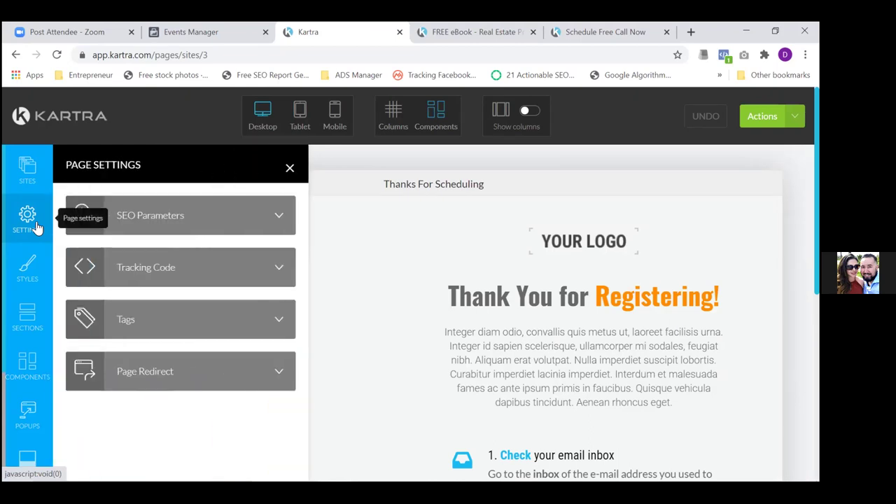
{"action": "left_click", "coordinate": [174, 271]}
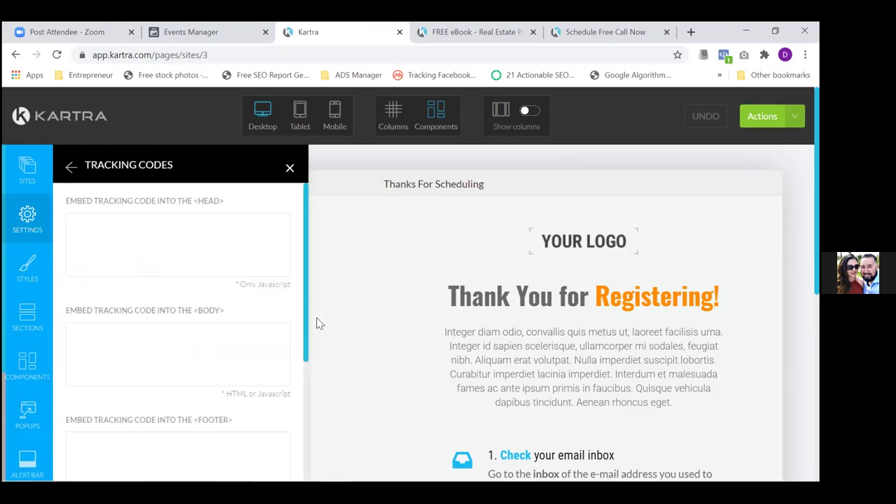
{"action": "scroll", "coordinate": [303, 317], "scroll_direction": "down", "scroll_amount": 3}
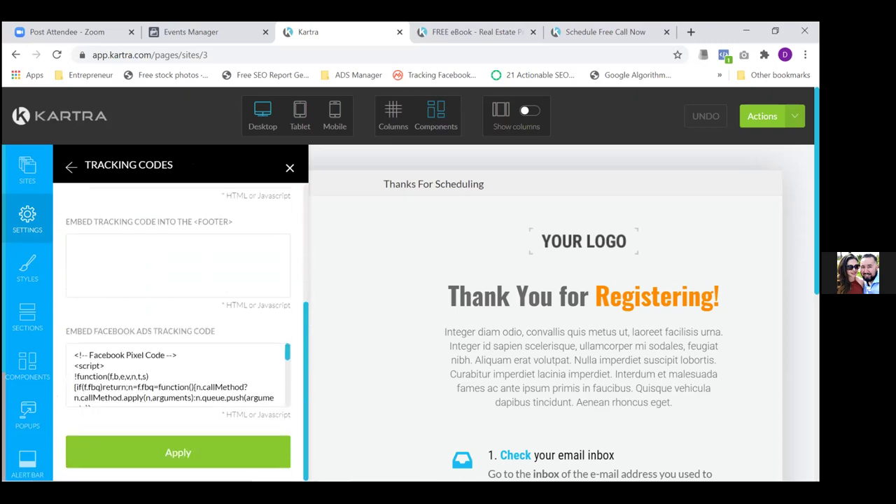
{"action": "left_click", "coordinate": [203, 397]}
{"action": "left_click", "coordinate": [91, 355], "text": "shift"}
{"action": "left_click", "coordinate": [75, 352]}
{"action": "key", "text": "Return"}
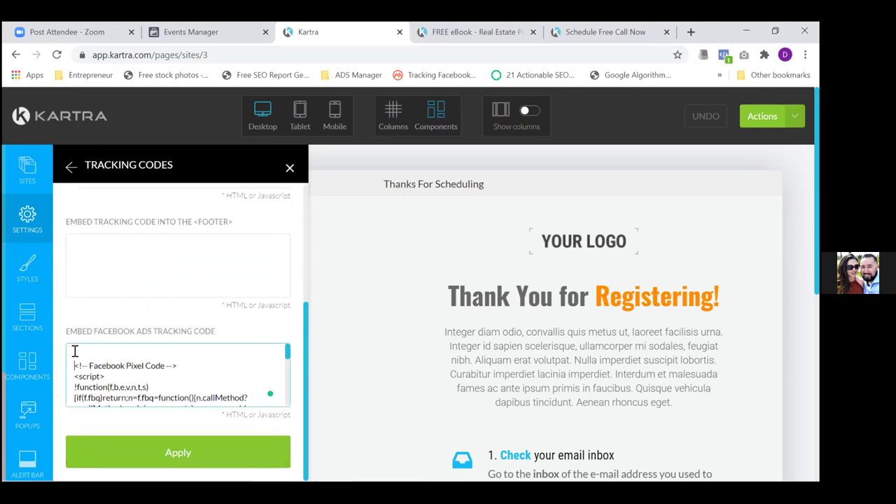
{"action": "key", "text": "Delete"}
{"action": "key", "text": "Delete"}
{"action": "key", "text": "Delete"}
{"action": "key", "text": "Delete"}
{"action": "key", "text": "Delete"}
{"action": "key", "text": "Delete"}
{"action": "key", "text": "Delete"}
{"action": "key", "text": "Delete"}
{"action": "key", "text": "Delete"}
{"action": "key", "text": "Delete"}
{"action": "key", "text": "Delete"}
{"action": "key", "text": "Delete"}
{"action": "key", "text": "Delete"}
{"action": "key", "text": "Delete"}
{"action": "key", "text": "Delete"}
{"action": "key", "text": "Delete"}
{"action": "key", "text": "Delete"}
{"action": "key", "text": "Delete"}
{"action": "key", "text": "Delete"}
{"action": "key", "text": "Delete"}
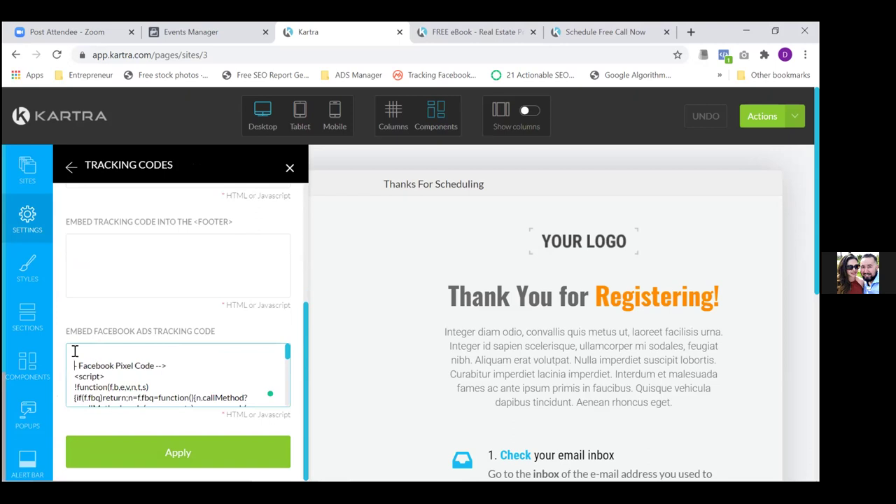
{"action": "key", "text": "shift+Down"}
{"action": "key", "text": "shift+Down"}
{"action": "key", "text": "shift+Down"}
{"action": "key", "text": "shift+Down"}
{"action": "key", "text": "shift+Down"}
{"action": "key", "text": "shift+Down"}
{"action": "key", "text": "shift+Down"}
{"action": "key", "text": "shift+Down"}
{"action": "key", "text": "shift+Down"}
{"action": "key", "text": "shift+Down"}
{"action": "key", "text": "shift+Down"}
{"action": "key", "text": "shift+Down"}
{"action": "key", "text": "shift+Down"}
{"action": "key", "text": "shift+Down"}
{"action": "key", "text": "shift+Down"}
{"action": "key", "text": "shift+Down"}
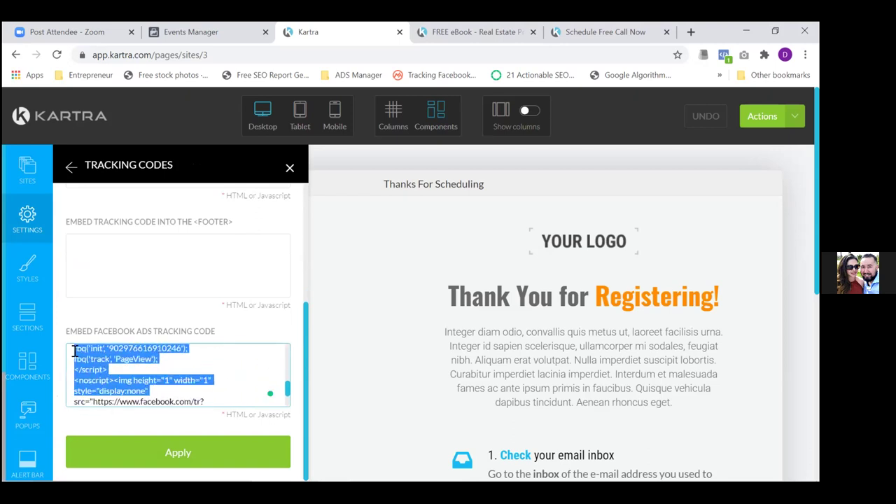
{"action": "key", "text": "Delete"}
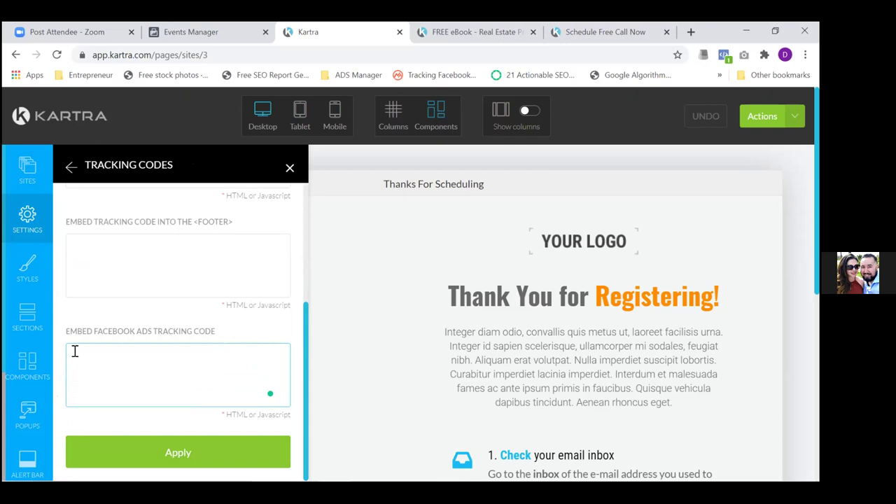
{"action": "left_click", "coordinate": [175, 452]}
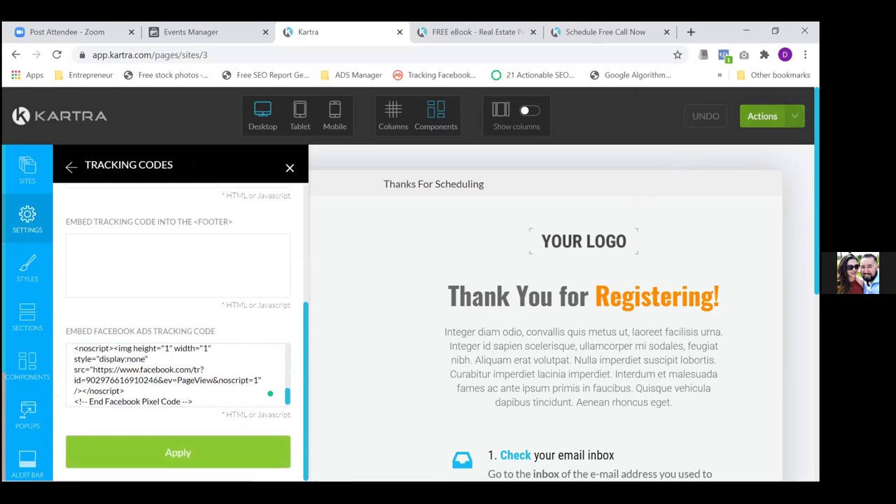
Save the Thanks For Scheduling page's progress and dismiss the confirmation
{"action": "left_click", "coordinate": [770, 117]}
{"action": "left_click", "coordinate": [711, 177]}
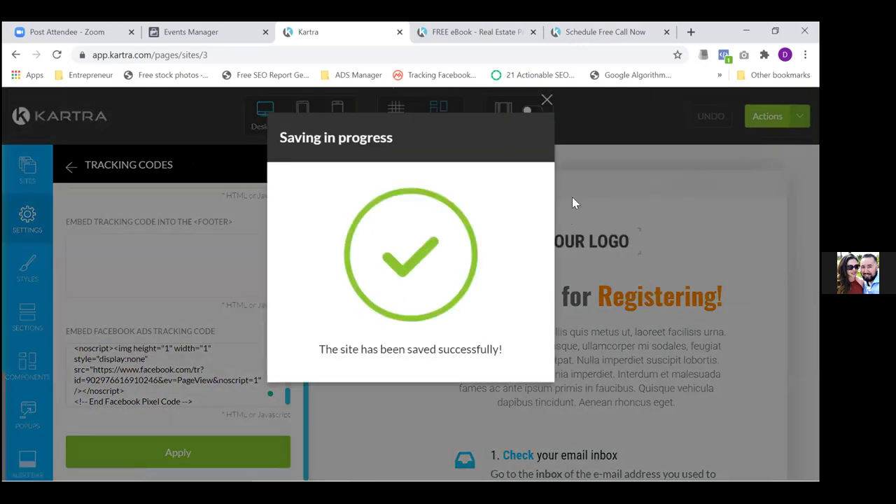
{"action": "left_click", "coordinate": [545, 101]}
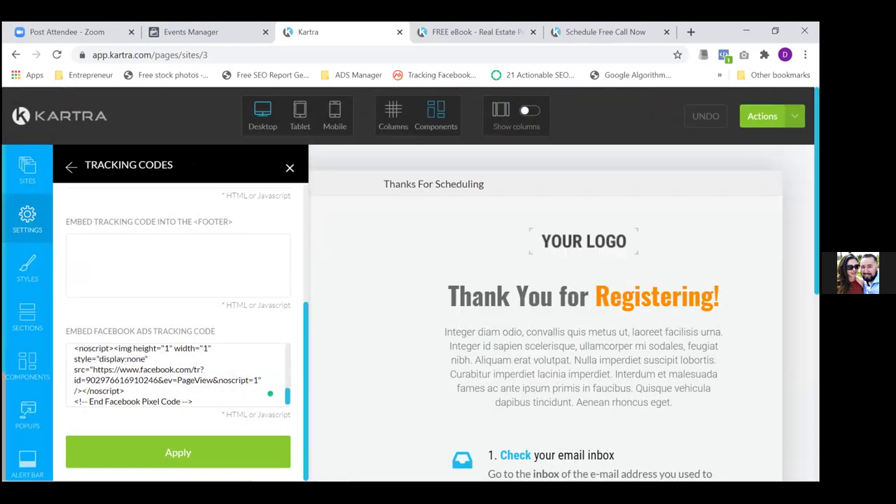
{"action": "left_click", "coordinate": [762, 117]}
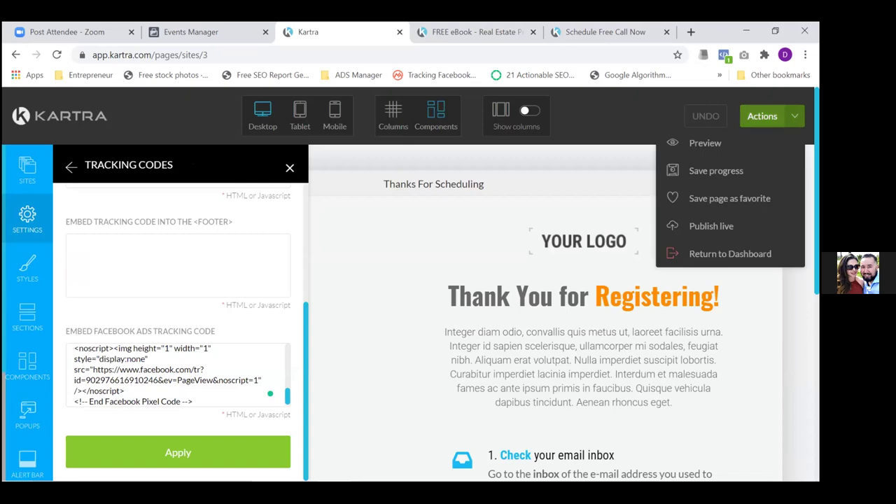
Publish the page with the slug 'thanksforscheduling' and select the full thereazone.com/thanksforscheduling link
{"action": "left_click", "coordinate": [703, 221]}
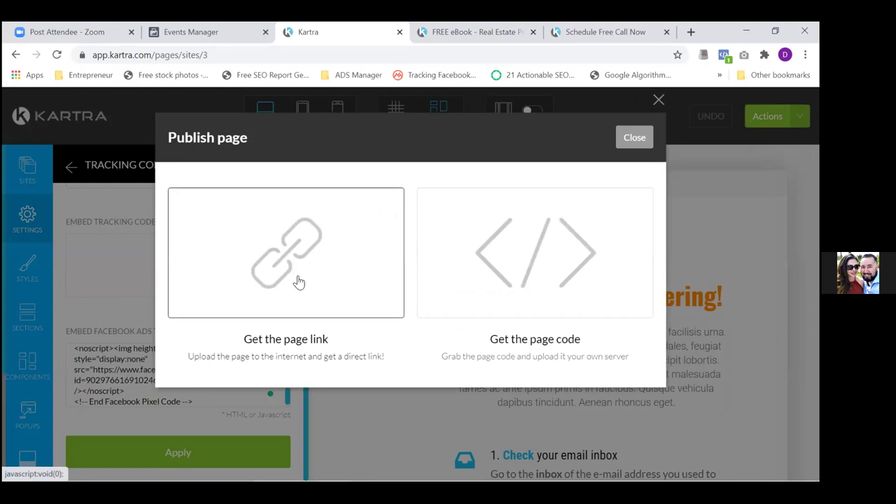
{"action": "left_click", "coordinate": [298, 284]}
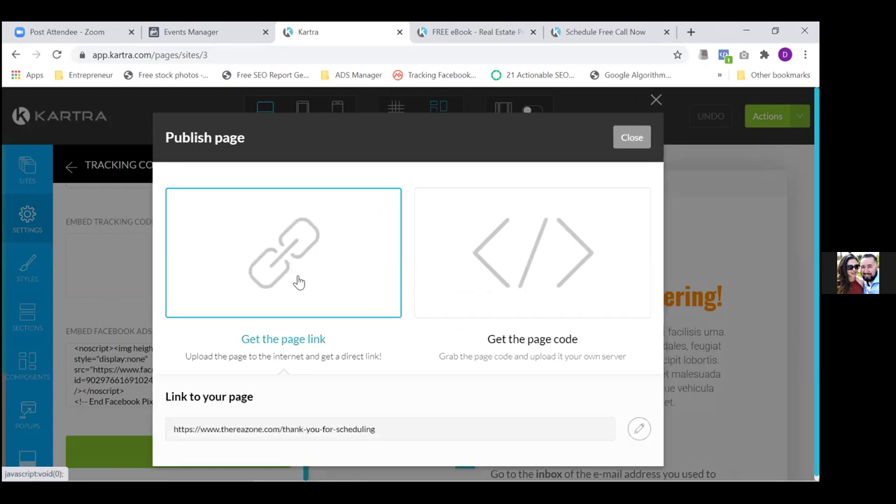
{"action": "left_click", "coordinate": [650, 424]}
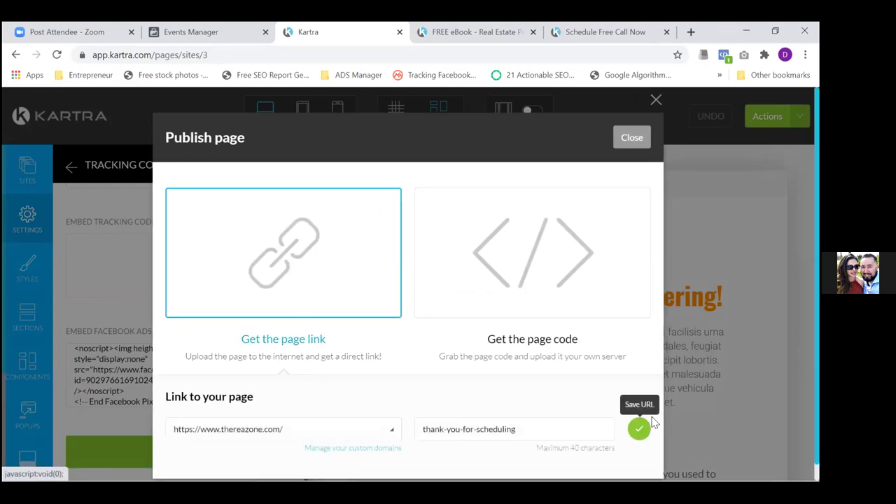
{"action": "key", "text": "BackSpace"}
{"action": "key", "text": "Left"}
{"action": "key", "text": "Left"}
{"action": "key", "text": "BackSpace"}
{"action": "key", "text": "BackSpace"}
{"action": "key", "text": "BackSpace"}
{"action": "key", "text": "BackSpace"}
{"action": "key", "text": "BackSpace"}
{"action": "type", "text": "s"}
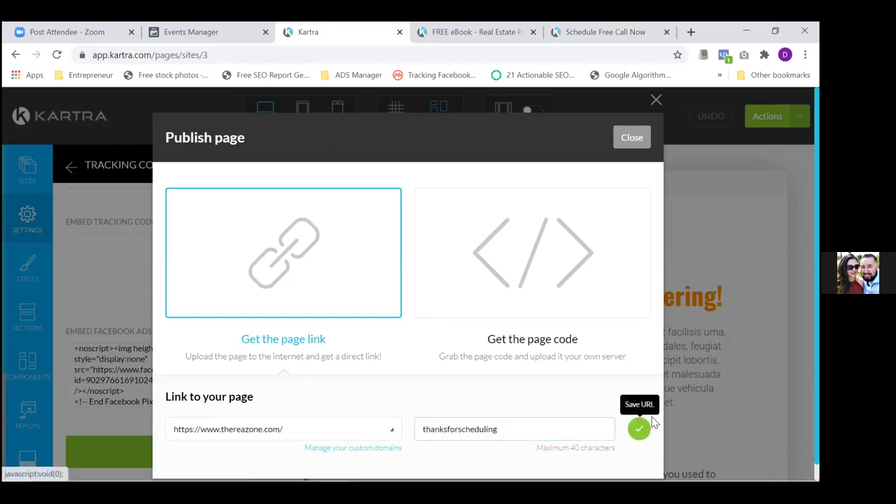
{"action": "left_click", "coordinate": [640, 424]}
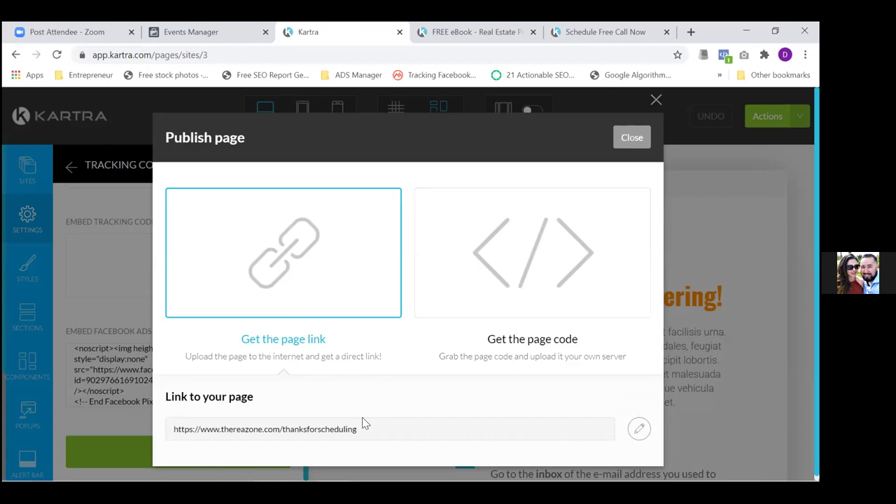
{"action": "left_click_drag", "start_coordinate": [357, 429], "coordinate": [195, 434]}
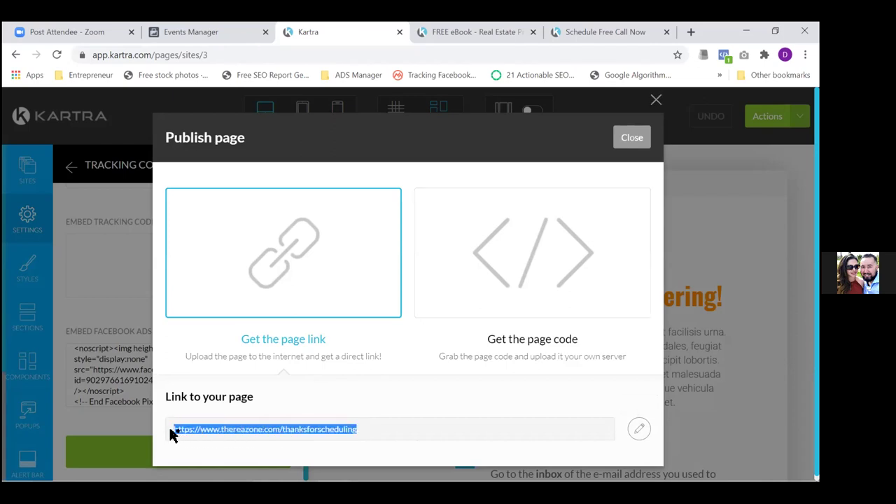
Load thereazone.com/thanksforscheduling in a new tab and confirm Pixel Helper shows one PageView pixel
{"action": "left_click", "coordinate": [691, 32]}
{"action": "type", "text": "https://www.thereazone.com/thanksforscheduling"}
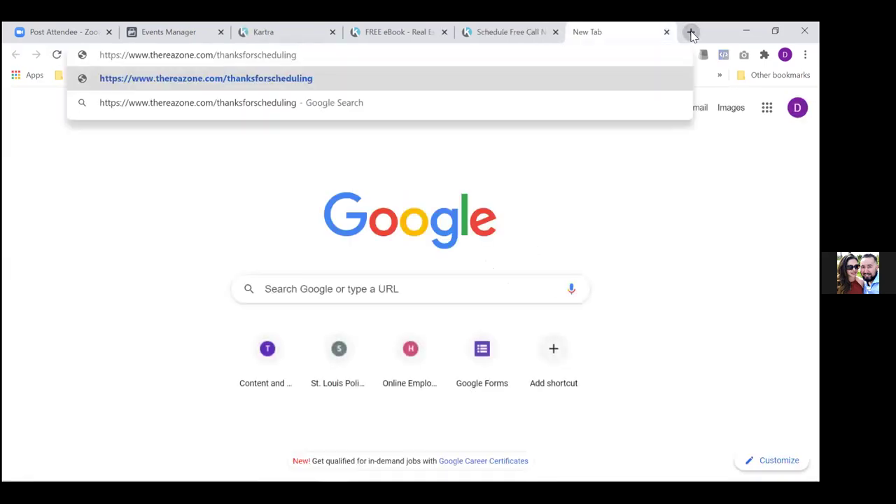
{"action": "key", "text": "Return"}
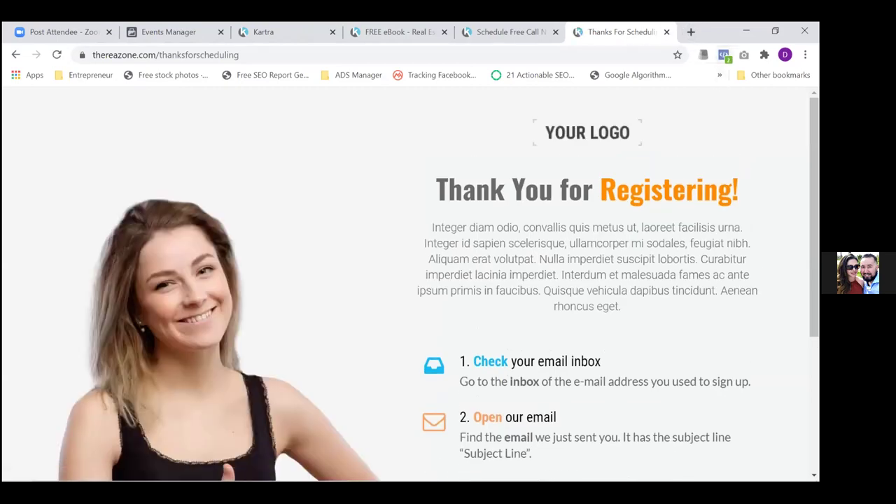
{"action": "left_click", "coordinate": [723, 55]}
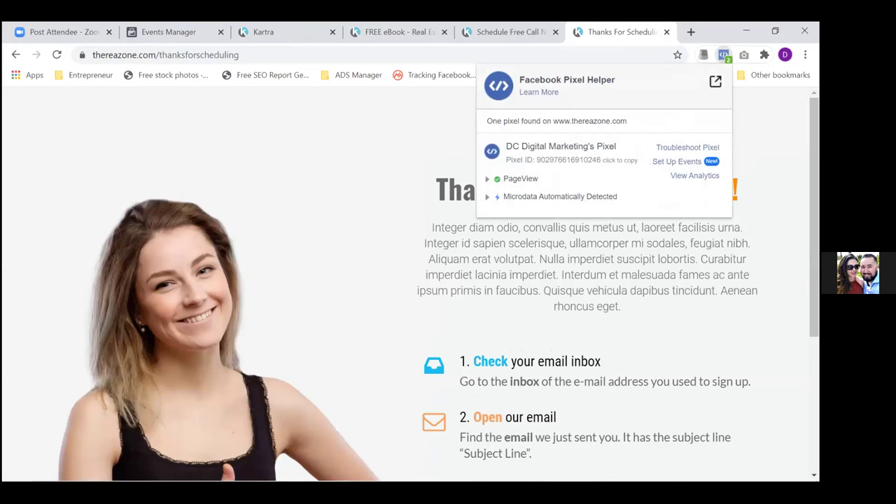
{"action": "key", "text": "Escape"}
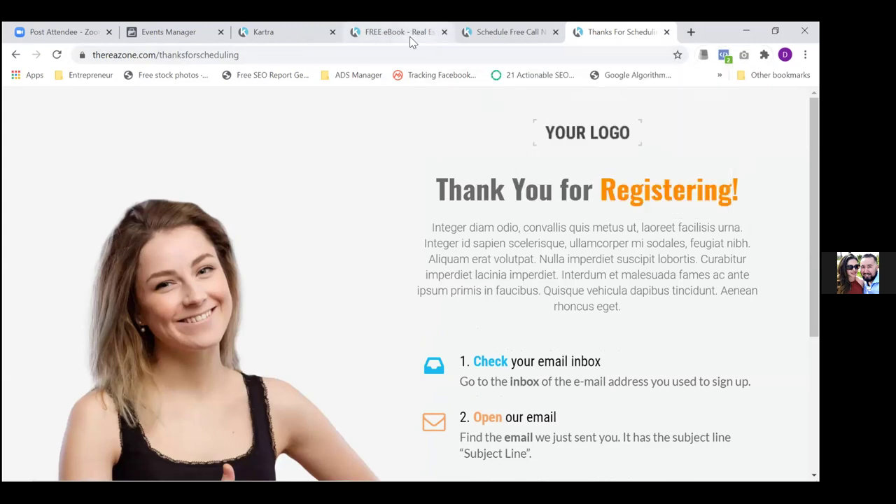
Dismiss the Publish dialog, exit Kartra's editor back to the dashboard, then view Facebook Events Manager
{"action": "left_click", "coordinate": [287, 34]}
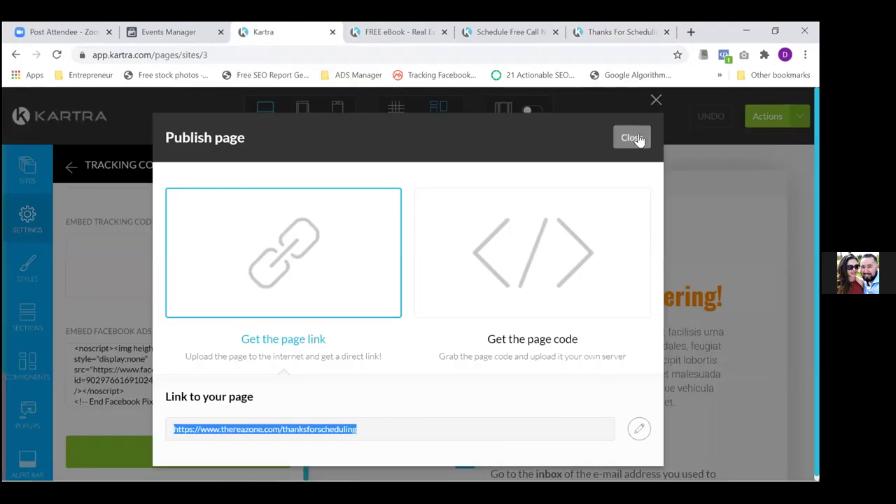
{"action": "left_click", "coordinate": [656, 102]}
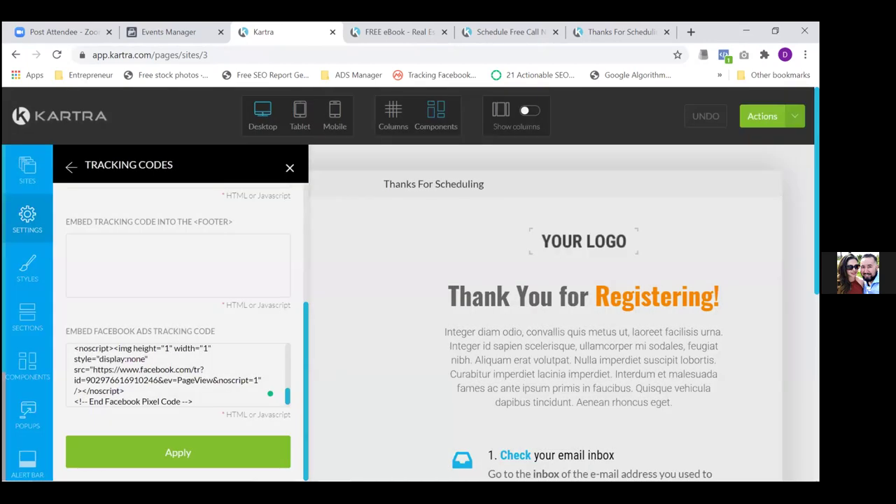
{"action": "left_click", "coordinate": [795, 116]}
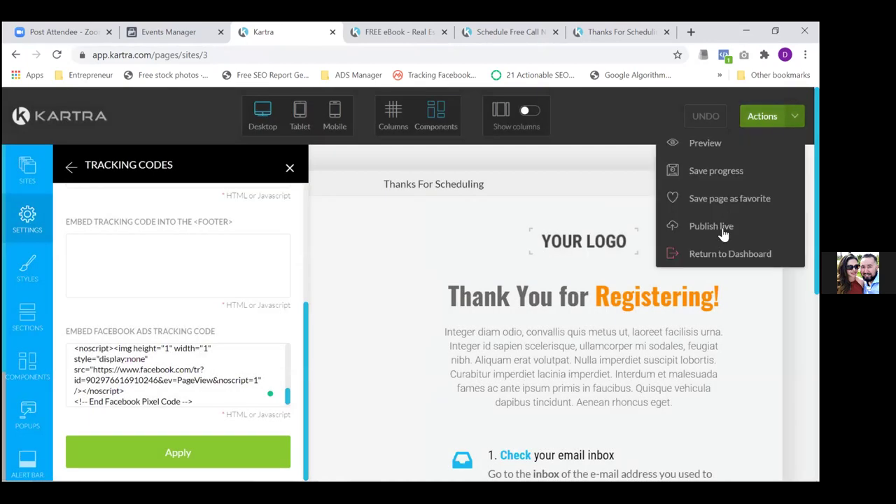
{"action": "left_click", "coordinate": [711, 256]}
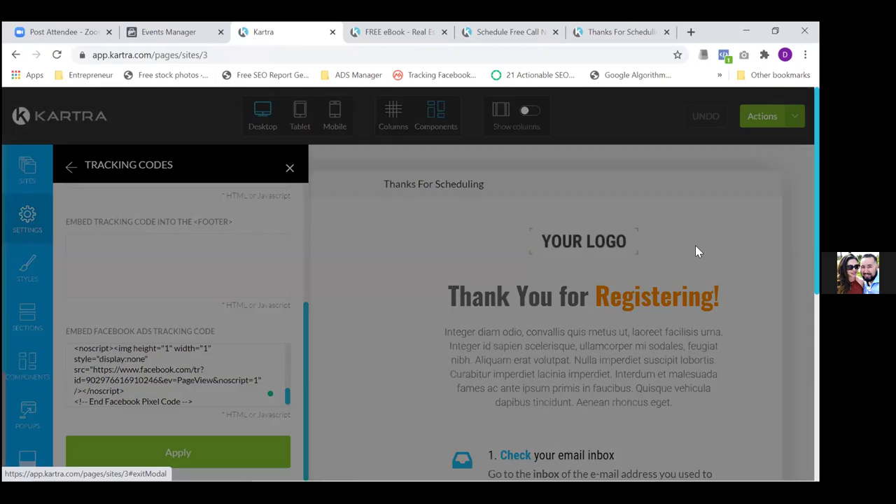
{"action": "left_click", "coordinate": [524, 139]}
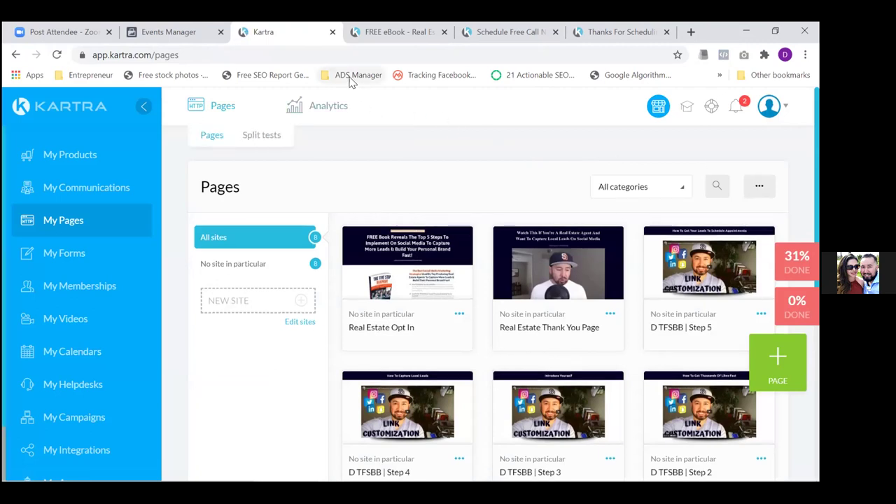
{"action": "left_click", "coordinate": [181, 33]}
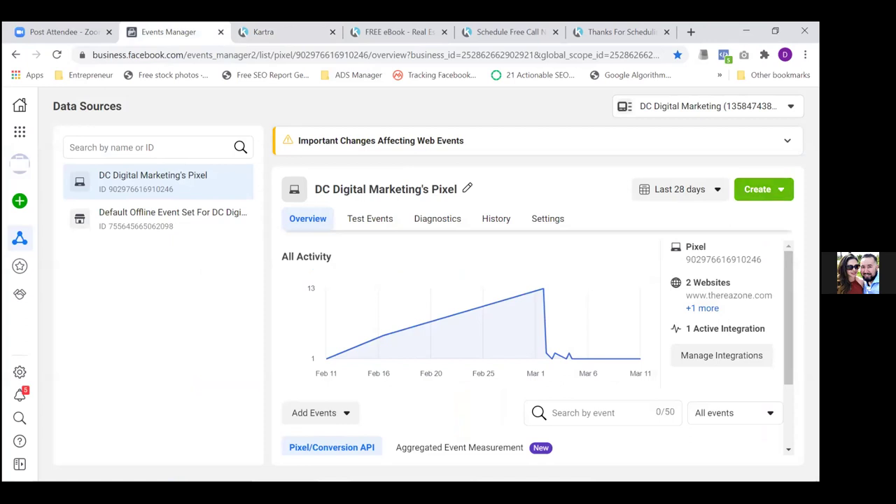
Launch the Audiences tool from the Business Tools menu on the pixel overview
{"action": "scroll", "coordinate": [535, 347], "scroll_direction": "down", "scroll_amount": 2}
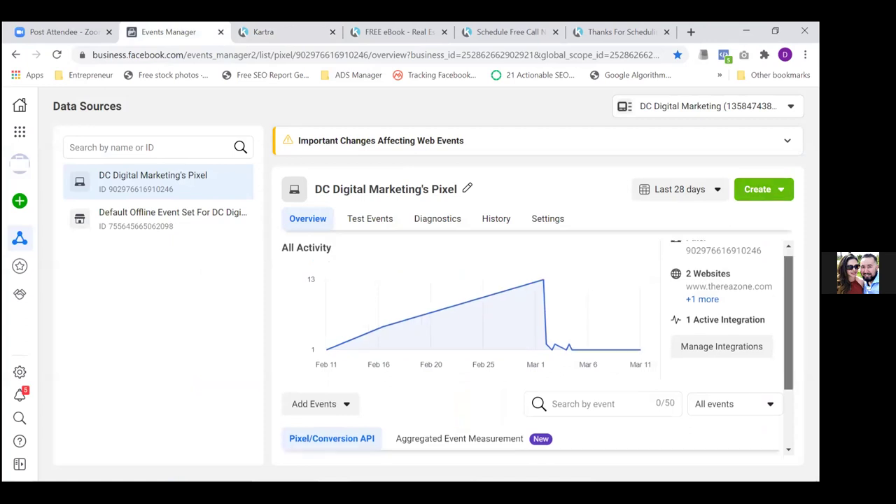
{"action": "scroll", "coordinate": [536, 347], "scroll_direction": "up", "scroll_amount": 3}
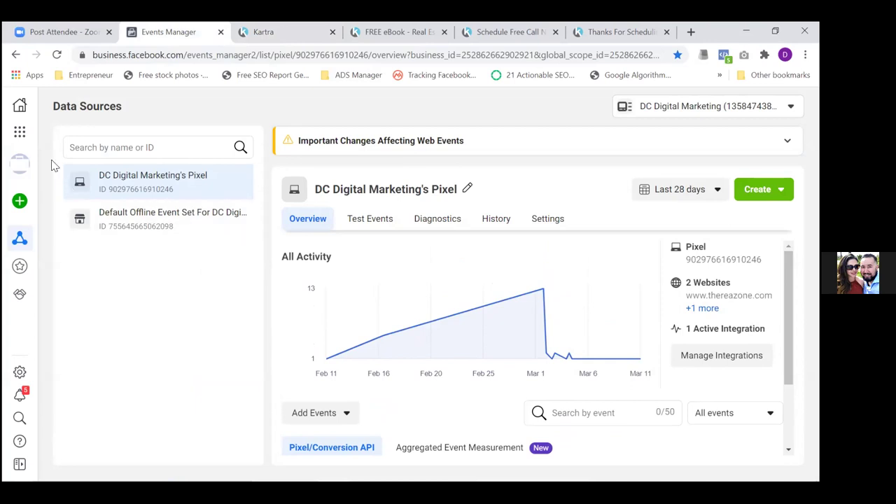
{"action": "left_click", "coordinate": [18, 133]}
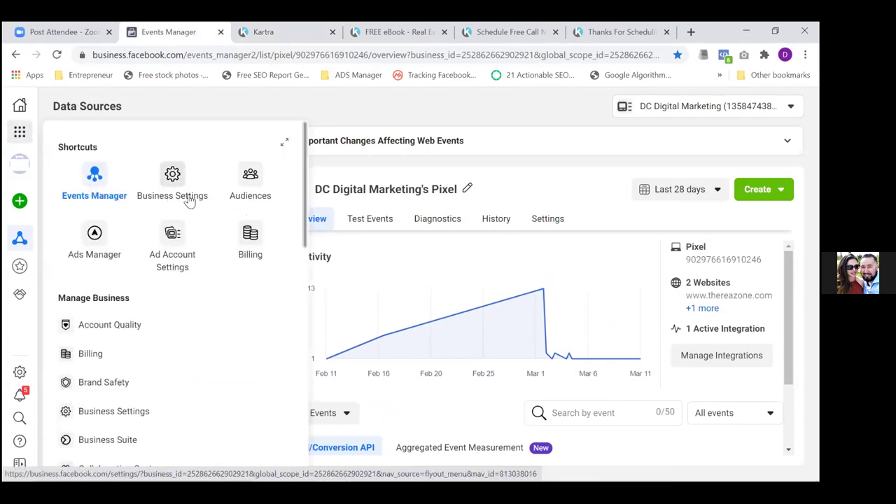
{"action": "left_click", "coordinate": [251, 184]}
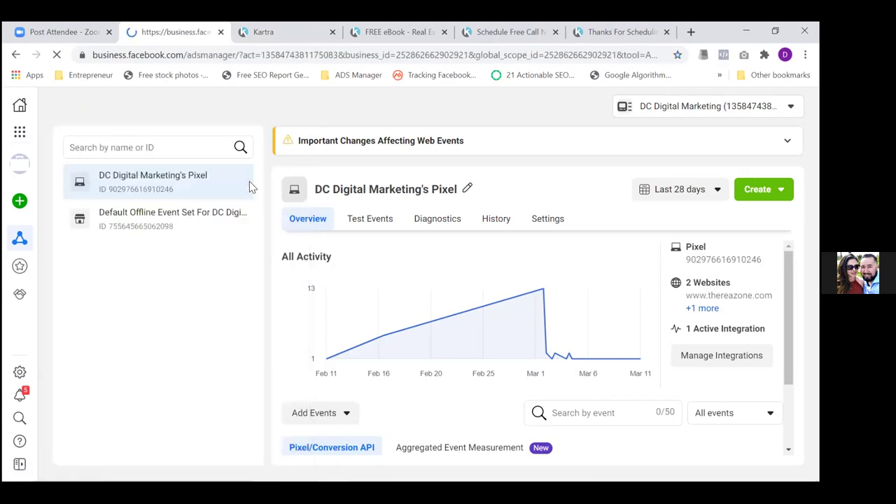
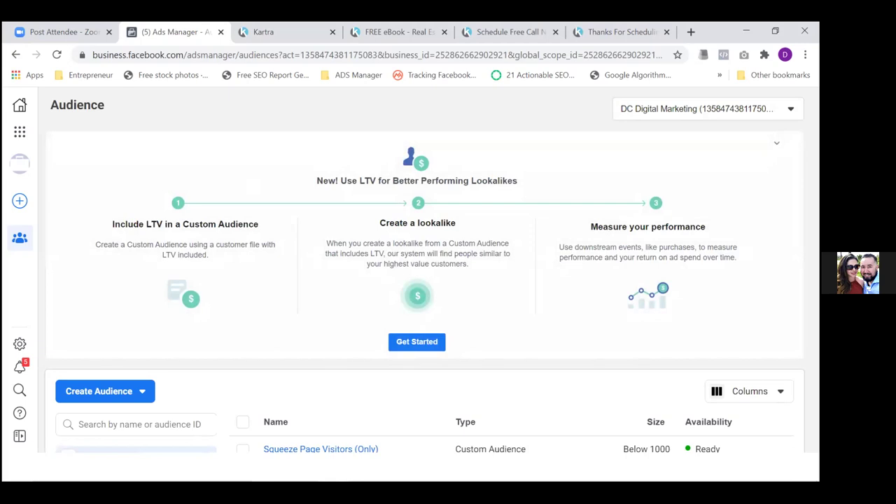
Select the Squeeze Page Visitors (Only) audience and bring up its Delete confirmation
{"action": "left_click", "coordinate": [776, 144]}
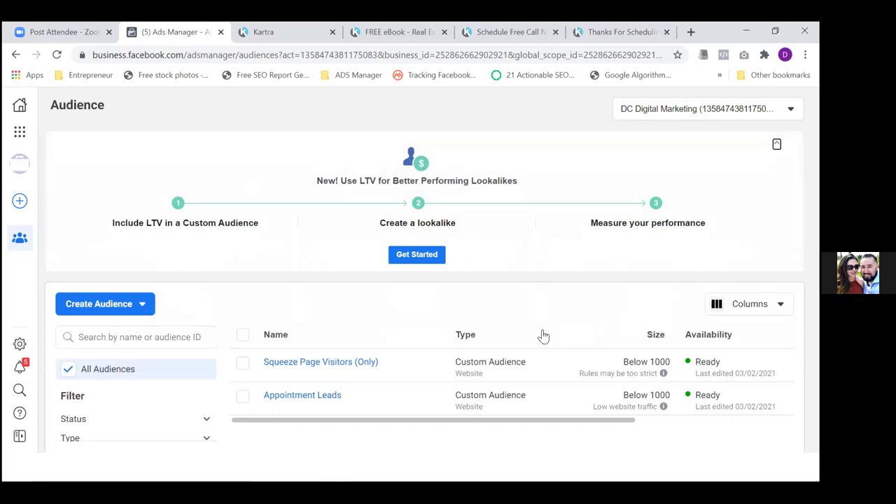
{"action": "mouse_move", "coordinate": [340, 361]}
{"action": "left_click", "coordinate": [304, 365]}
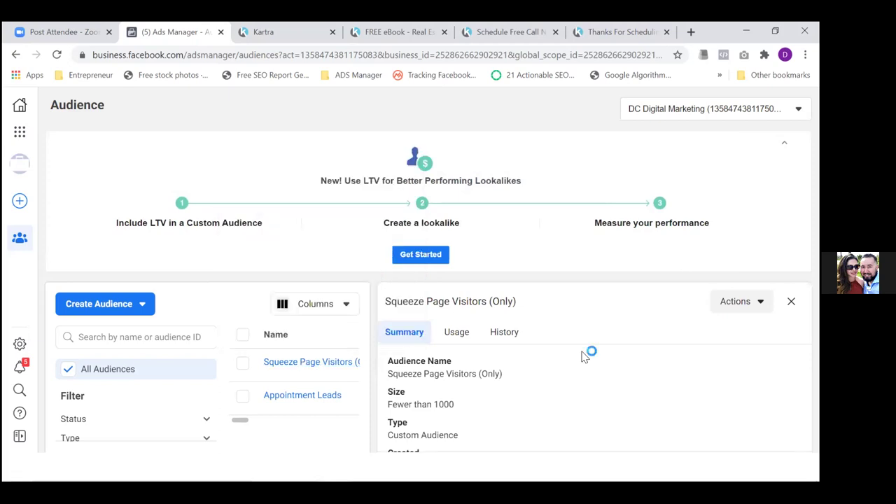
{"action": "left_click", "coordinate": [244, 369]}
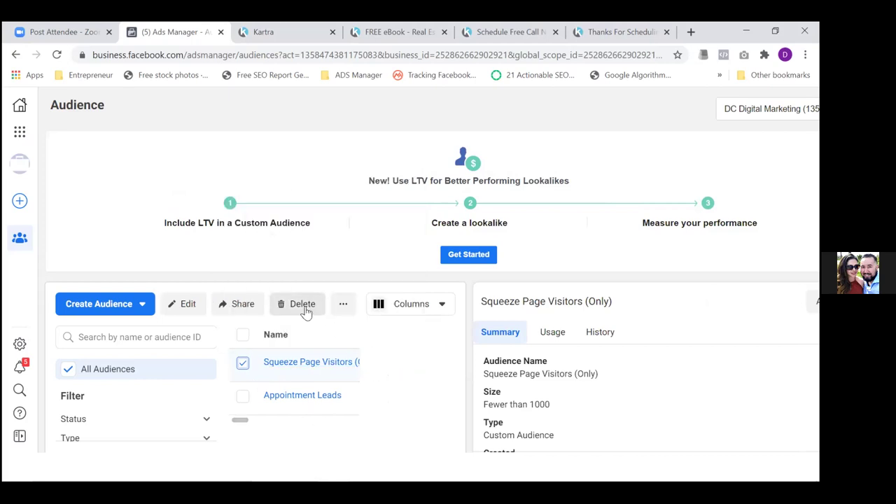
{"action": "left_click", "coordinate": [305, 308]}
Confirm the deletion, then start a new Website custom audience from the pixel
{"action": "left_click", "coordinate": [558, 280]}
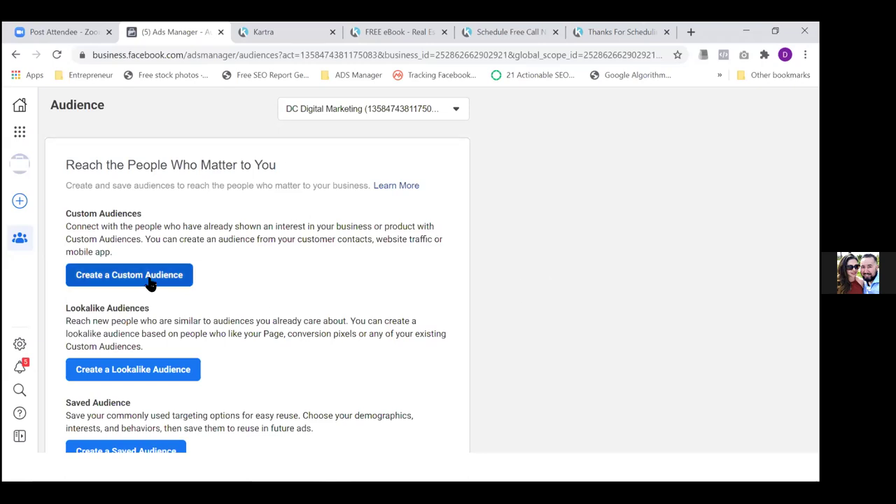
{"action": "left_click", "coordinate": [150, 284]}
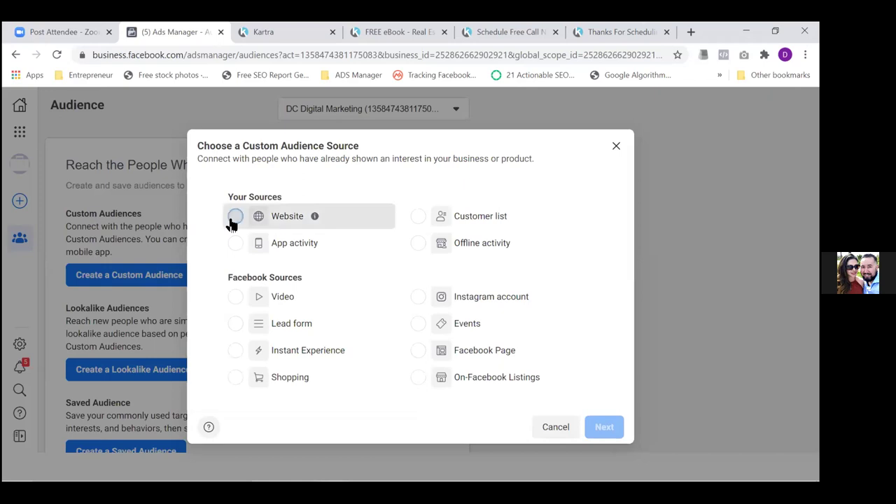
{"action": "left_click", "coordinate": [234, 220]}
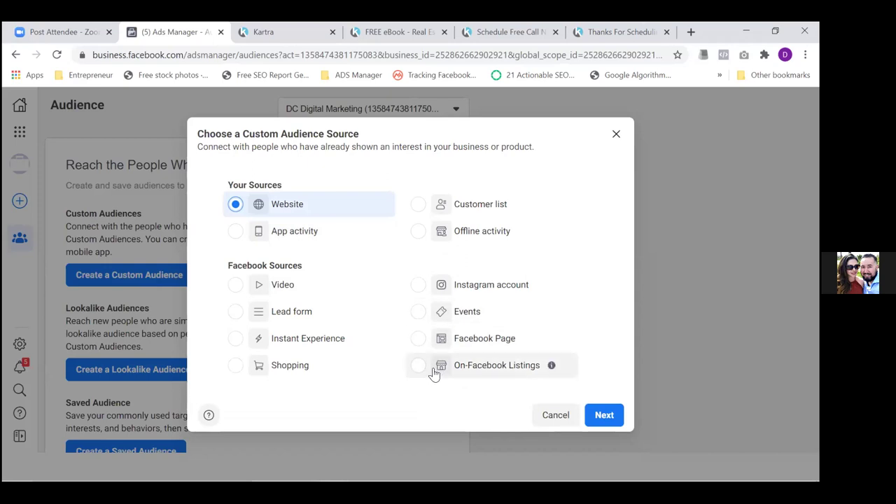
{"action": "left_click", "coordinate": [607, 418]}
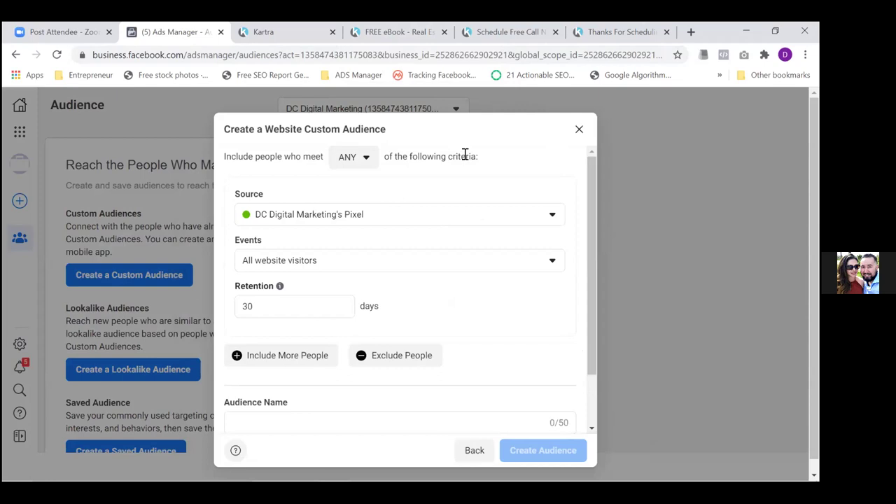
Copy the /freebook path from the FREE eBook page's address
{"action": "left_click", "coordinate": [397, 33]}
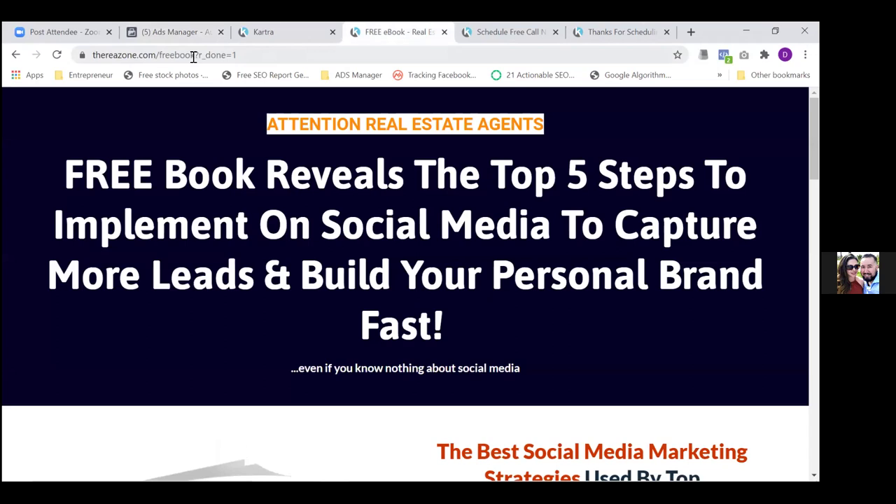
{"action": "left_click_drag", "start_coordinate": [195, 56], "coordinate": [157, 56]}
{"action": "key", "text": "ctrl+c"}
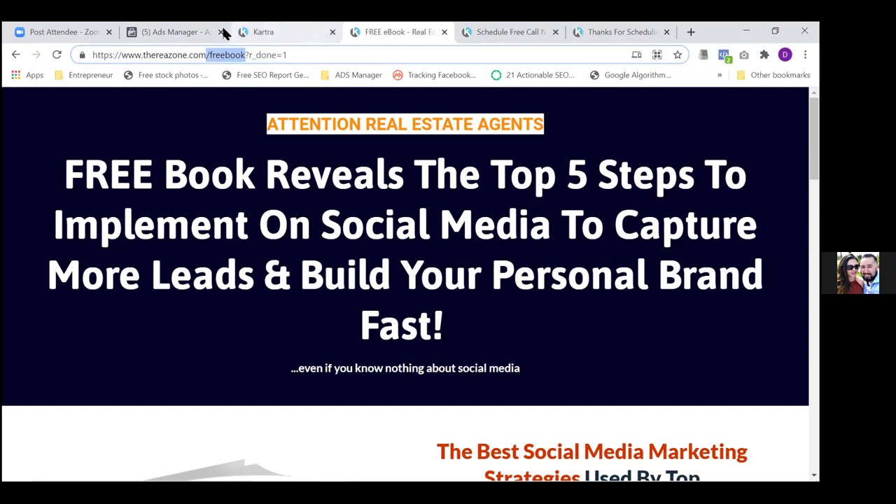
{"action": "left_click", "coordinate": [181, 32]}
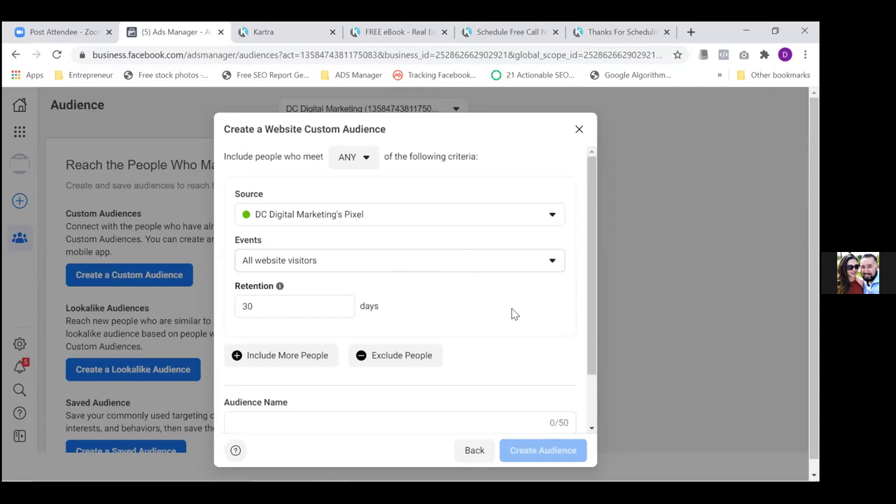
Target people who visited specific web pages, with a 180-day retention
{"action": "left_click_drag", "start_coordinate": [590, 309], "coordinate": [590, 384]}
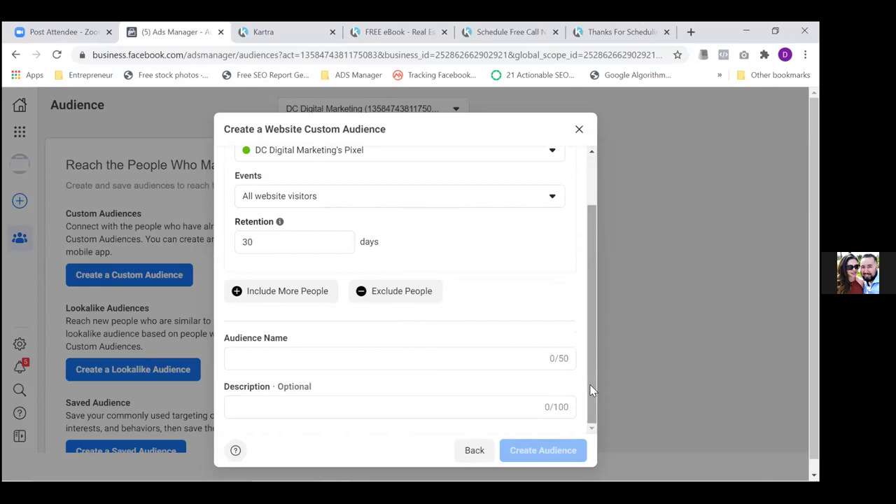
{"action": "left_click", "coordinate": [538, 202]}
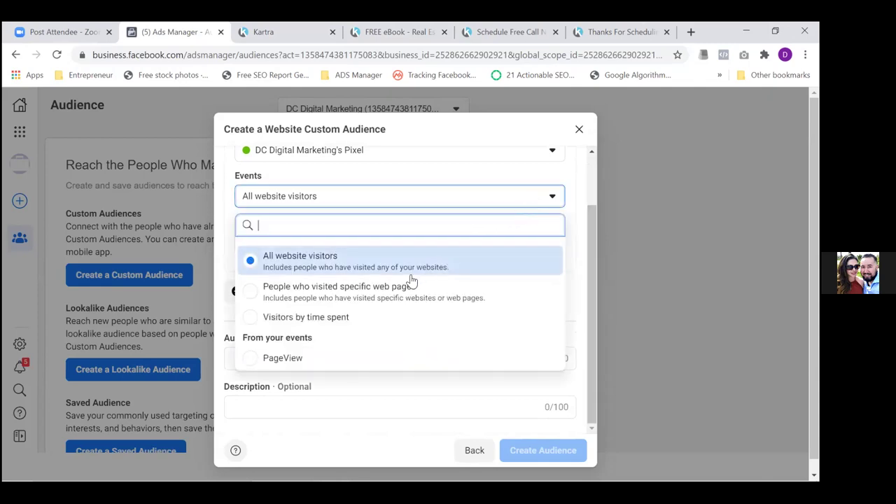
{"action": "left_click", "coordinate": [351, 297]}
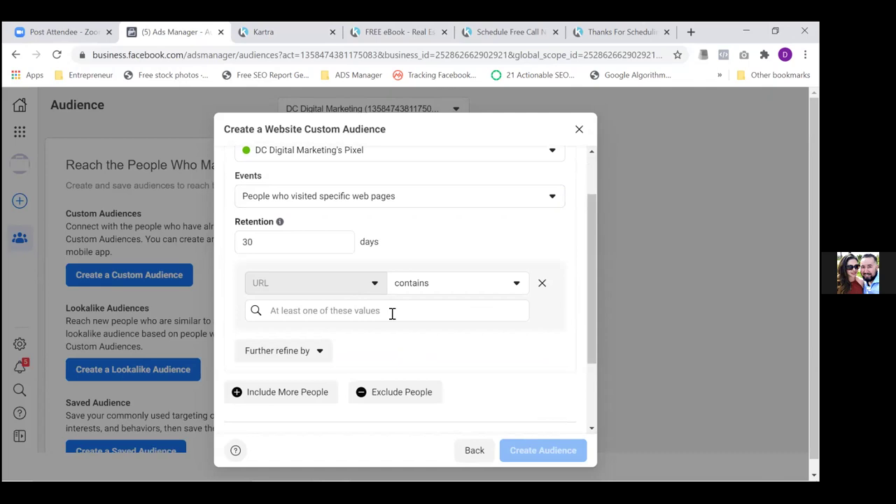
{"action": "left_click", "coordinate": [275, 246]}
{"action": "key", "text": "BackSpace"}
{"action": "type", "text": "180"}
{"action": "key", "text": "Tab"}
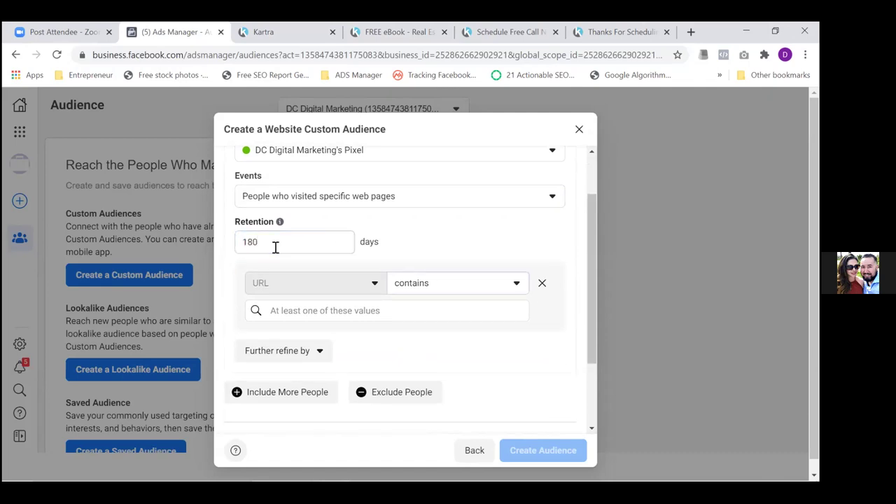
Add /freebook as the URL-contains rule
{"action": "left_click", "coordinate": [373, 312]}
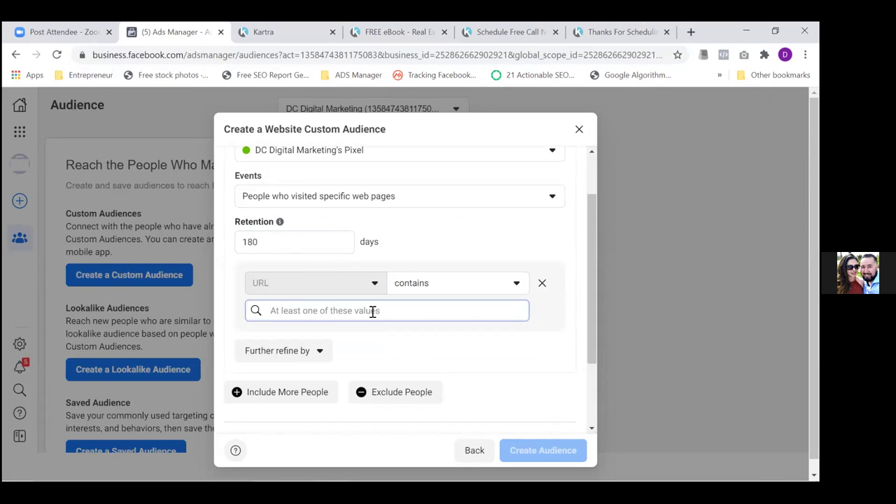
{"action": "key", "text": "ctrl+v"}
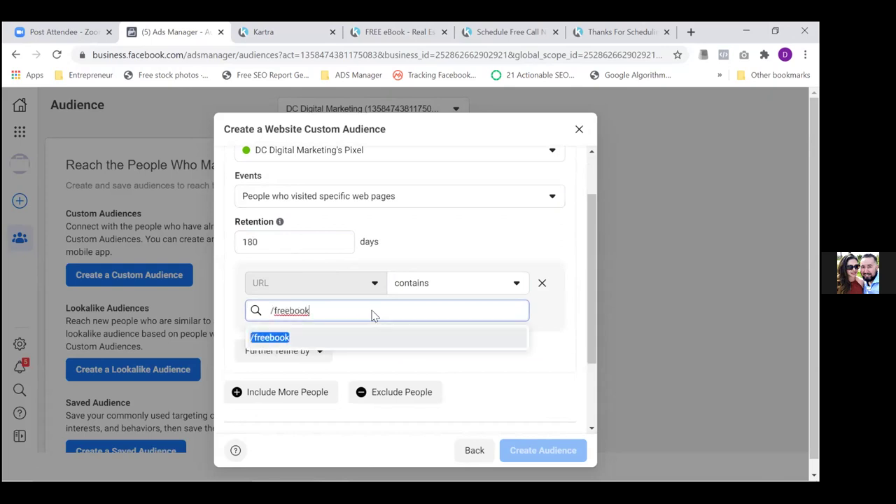
{"action": "left_click", "coordinate": [264, 336]}
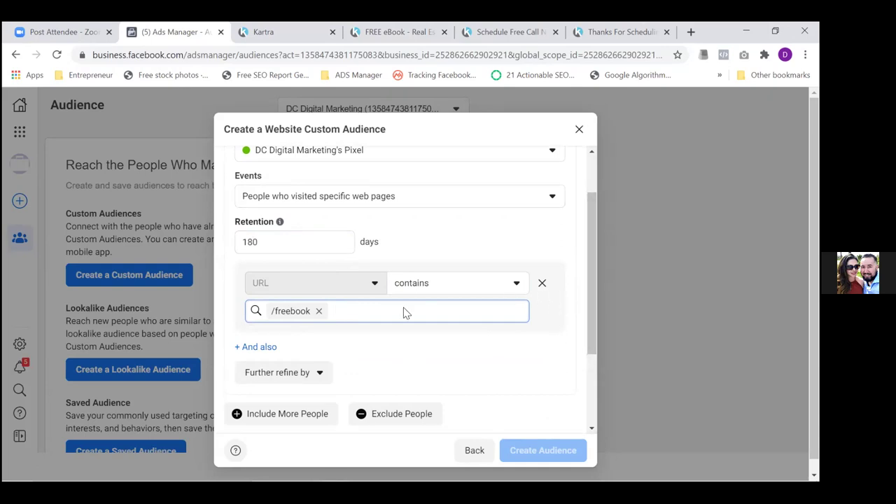
{"action": "left_click", "coordinate": [392, 31]}
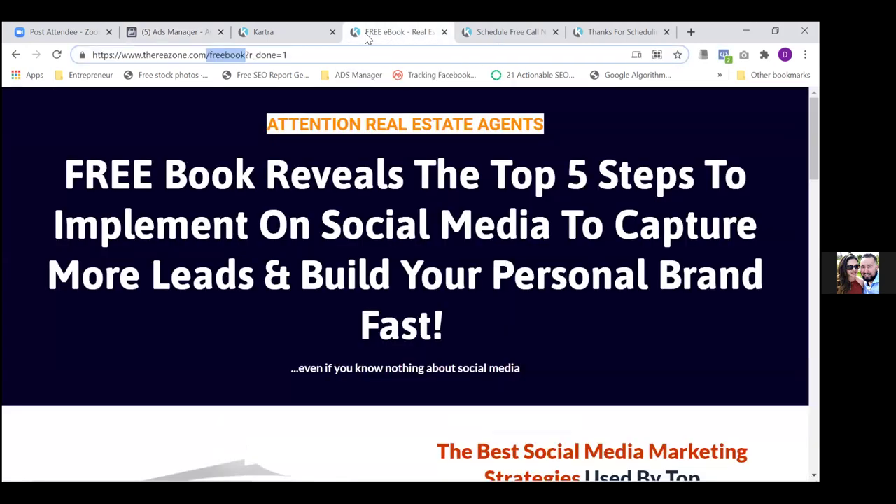
Copy thereazone.com/freebook from the eBook page's address bar and return to Ads Manager
{"action": "double_click", "coordinate": [294, 58]}
{"action": "triple_click", "coordinate": [294, 58]}
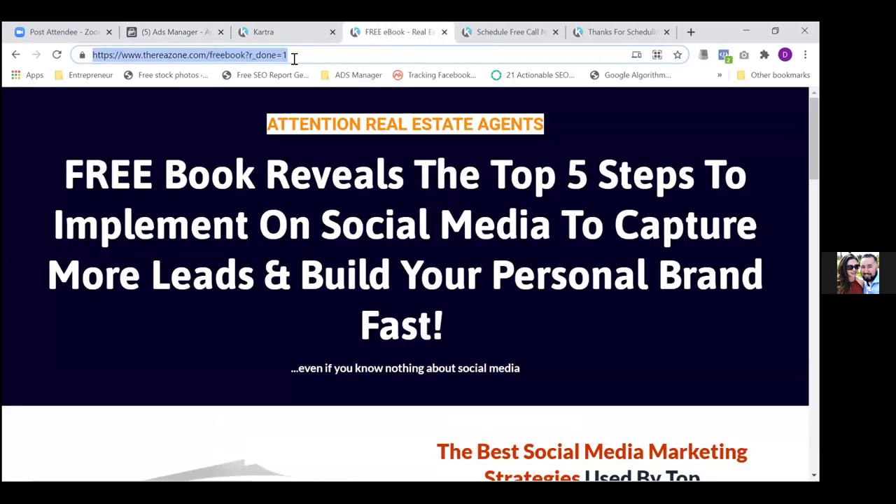
{"action": "left_click", "coordinate": [294, 58]}
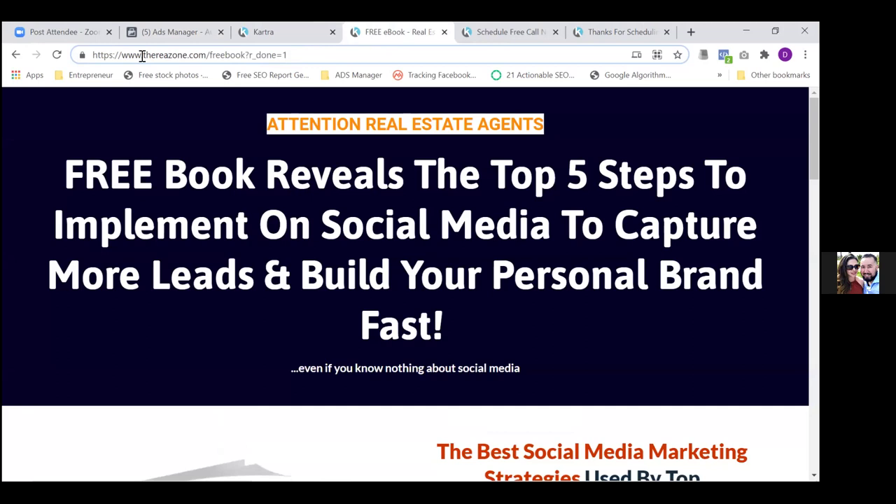
{"action": "left_click_drag", "start_coordinate": [143, 54], "coordinate": [245, 56]}
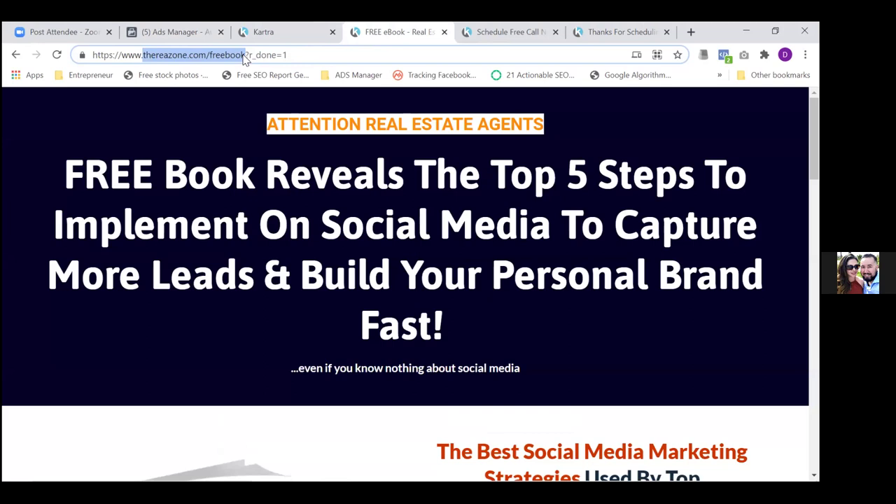
{"action": "left_click", "coordinate": [245, 55]}
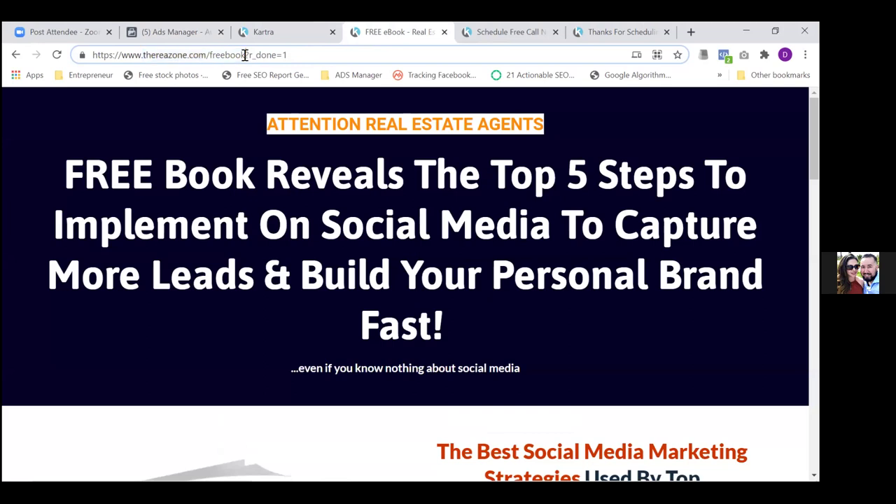
{"action": "key", "text": "shift+Left"}
{"action": "key", "text": "shift+Left"}
{"action": "key", "text": "shift+Left"}
{"action": "key", "text": "shift+Left"}
{"action": "key", "text": "shift+Left"}
{"action": "key", "text": "shift+Left"}
{"action": "key", "text": "shift+Left"}
{"action": "key", "text": "shift+Left"}
{"action": "key", "text": "shift+Left"}
{"action": "key", "text": "shift+Left"}
{"action": "key", "text": "shift+Left"}
{"action": "key", "text": "shift+Left"}
{"action": "key", "text": "shift+Left"}
{"action": "key", "text": "shift+Left"}
{"action": "key", "text": "shift+Left"}
{"action": "key", "text": "shift+Left"}
{"action": "key", "text": "shift+Left"}
{"action": "key", "text": "shift+Left"}
{"action": "key", "text": "shift+Left"}
{"action": "key", "text": "shift+Left"}
{"action": "key", "text": "shift+Left"}
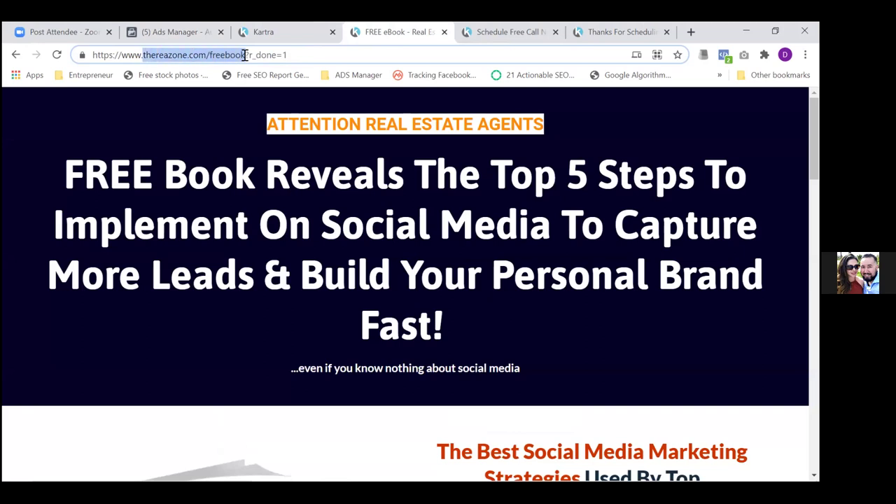
{"action": "key", "text": "shift+Left"}
{"action": "key", "text": "ctrl+c"}
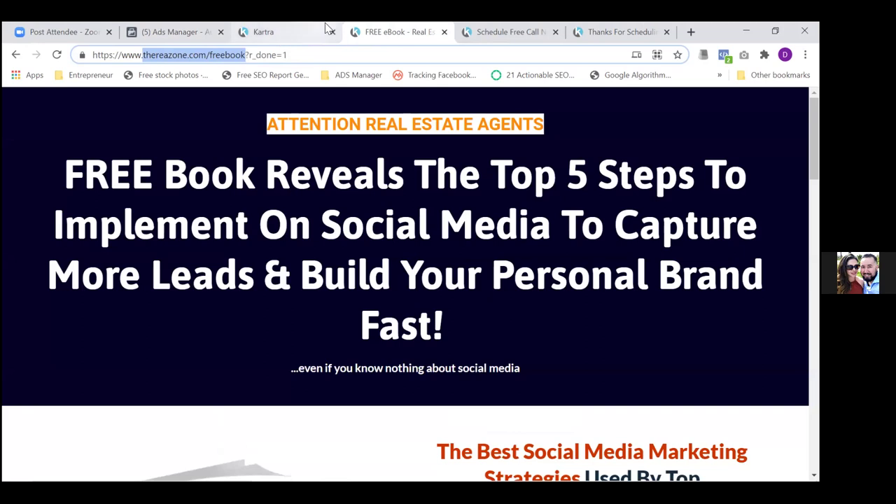
{"action": "left_click", "coordinate": [173, 31]}
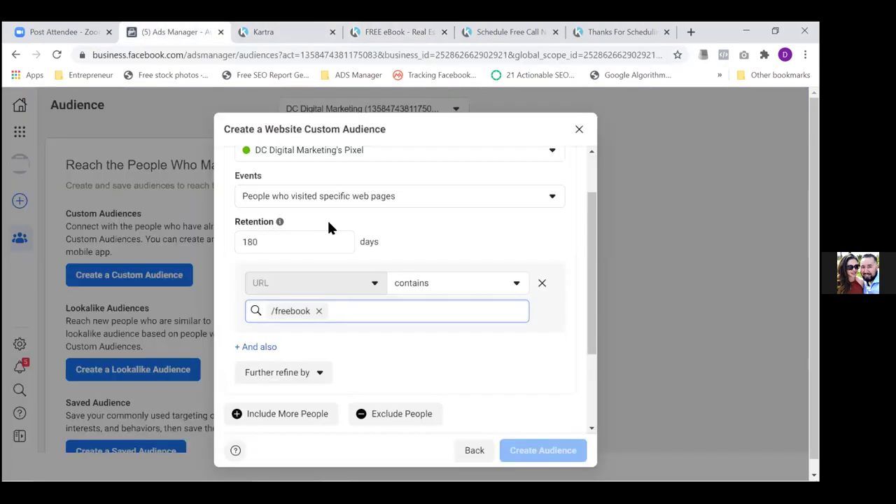
Replace the /freebook URL rule with thereazone.com/freebook
{"action": "left_click", "coordinate": [320, 311]}
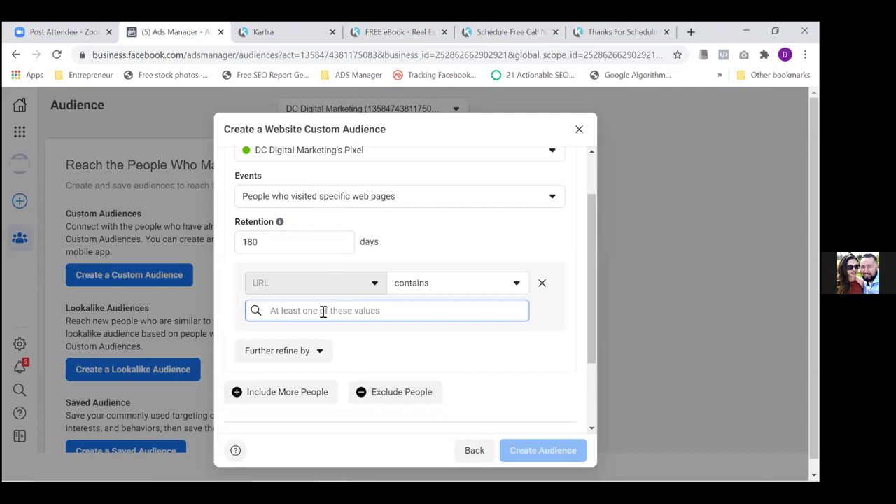
{"action": "key", "text": "ctrl+v"}
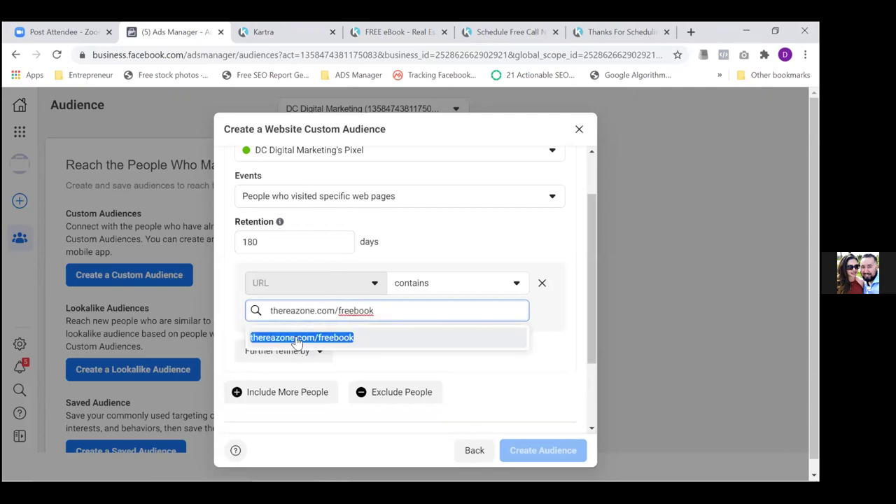
{"action": "left_click", "coordinate": [295, 340]}
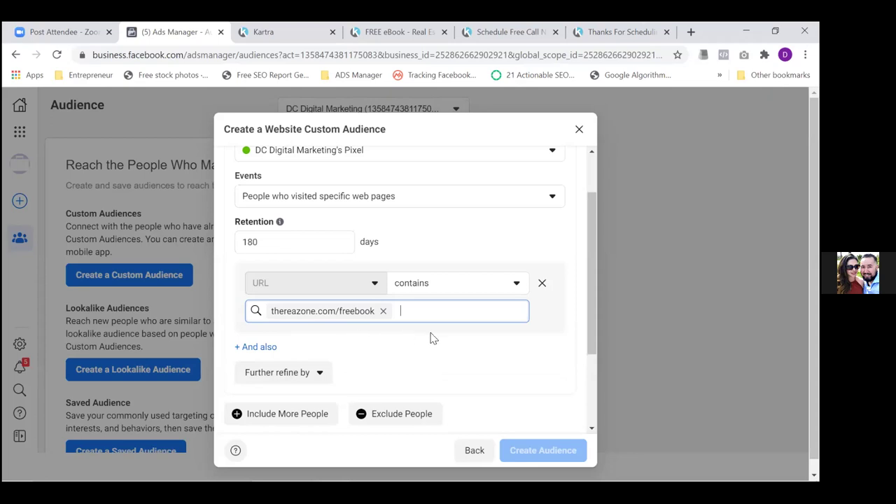
Add an Exclude People rule to the audience
{"action": "left_click_drag", "start_coordinate": [592, 330], "coordinate": [587, 357]}
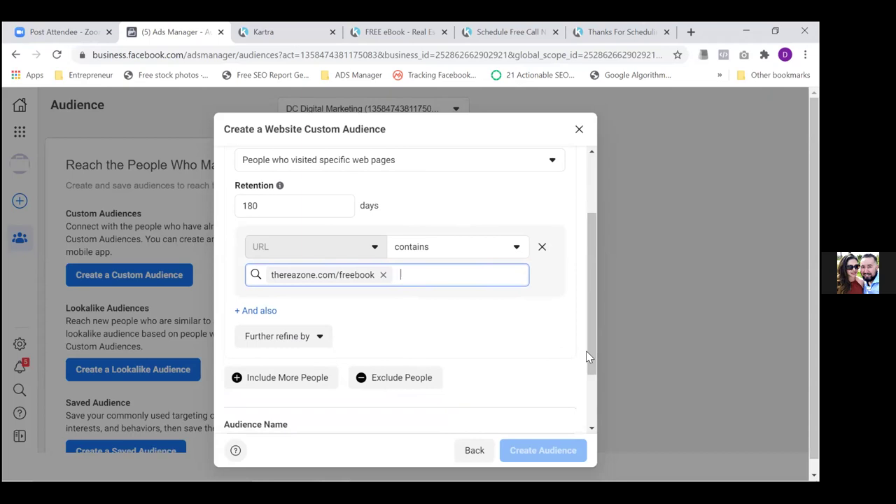
{"action": "left_click", "coordinate": [402, 385]}
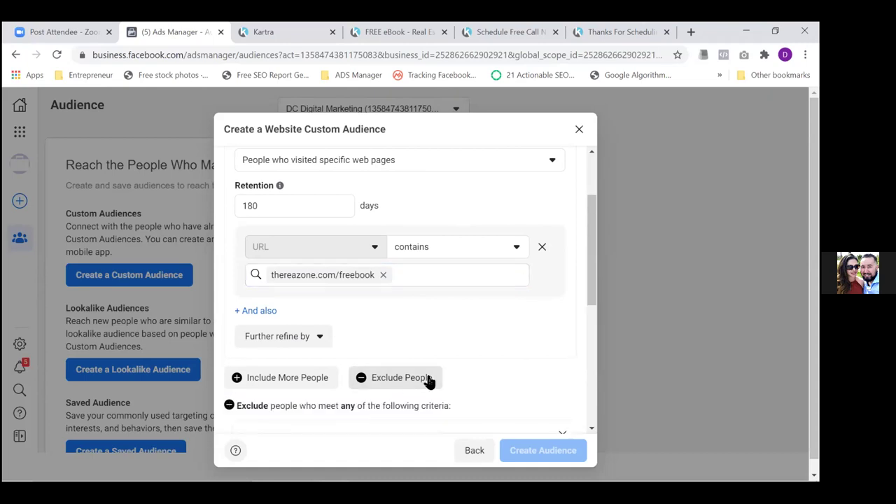
{"action": "left_click_drag", "start_coordinate": [590, 293], "coordinate": [590, 363]}
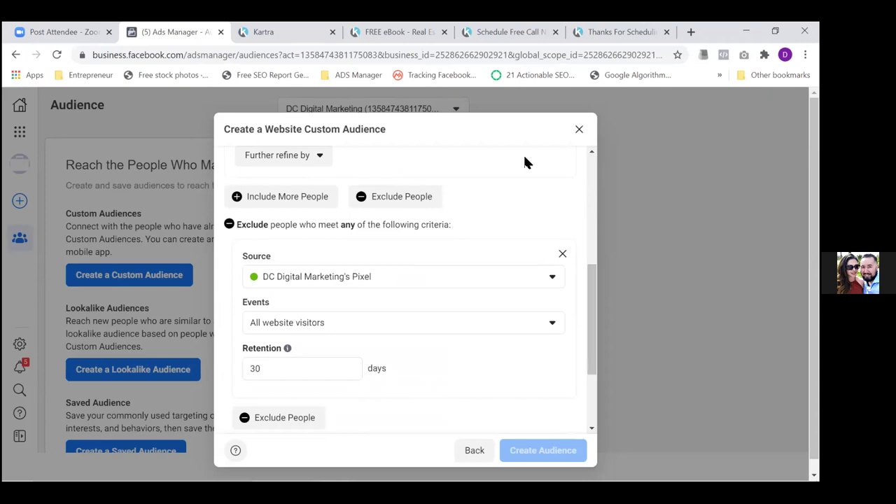
{"action": "left_click", "coordinate": [622, 29]}
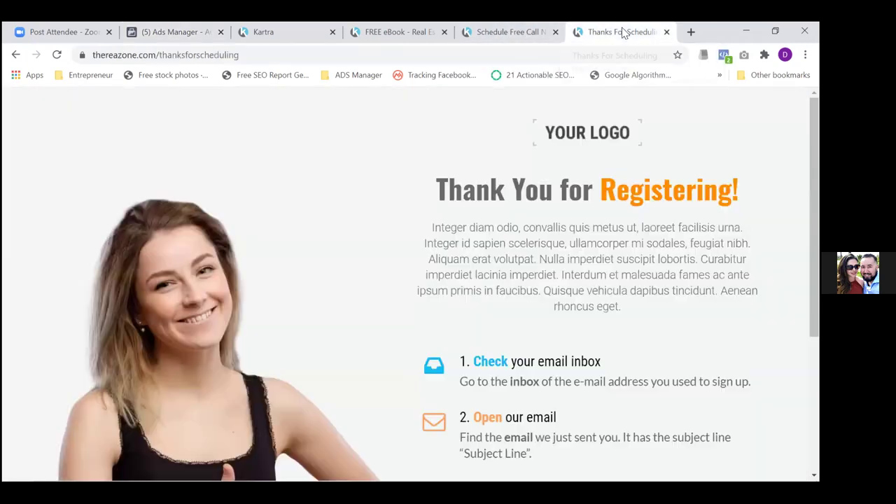
Copy thereazone.com/thanksforscheduling from the thank-you page's address bar
{"action": "left_click", "coordinate": [278, 56]}
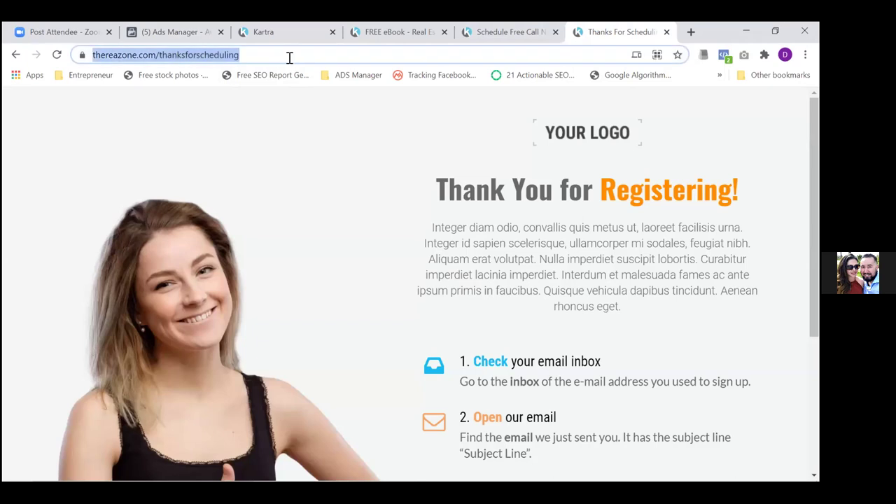
{"action": "double_click", "coordinate": [286, 55]}
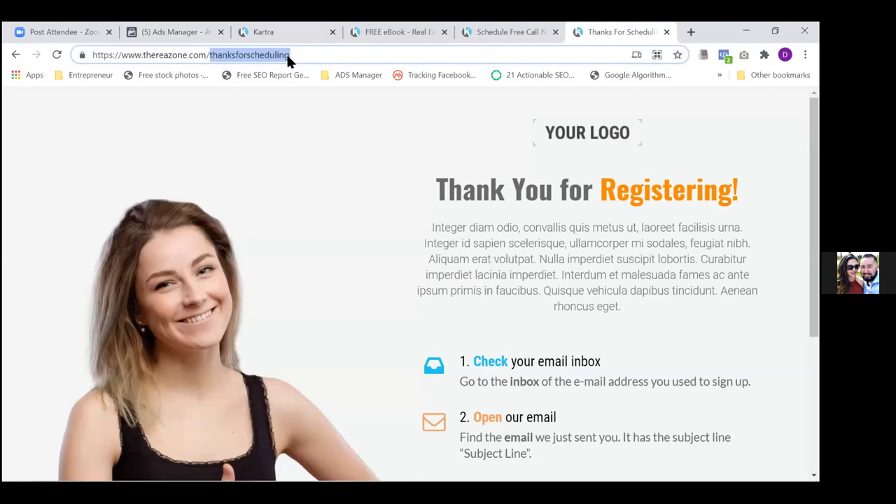
{"action": "left_click", "coordinate": [311, 58]}
{"action": "key", "text": "shift+Left"}
{"action": "key", "text": "shift+Left"}
{"action": "key", "text": "Right"}
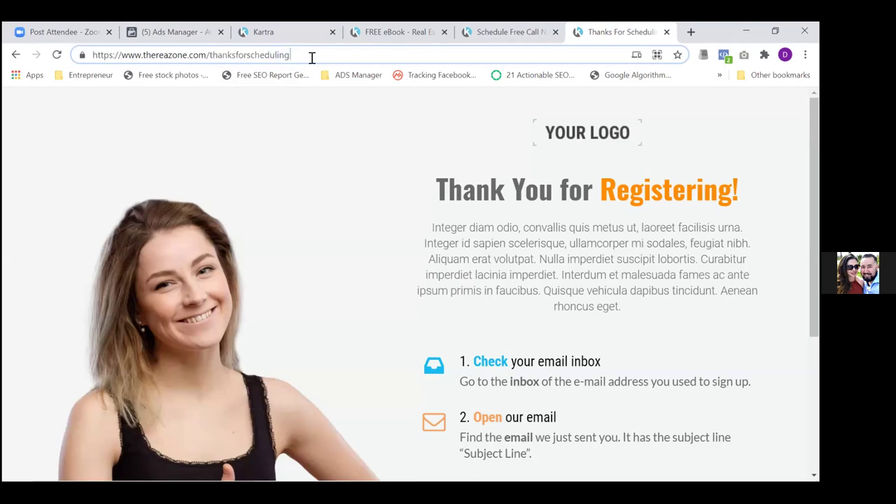
{"action": "key", "text": "ctrl+shift+Left"}
{"action": "key", "text": "Right"}
{"action": "key", "text": "shift+Left"}
{"action": "key", "text": "shift+Left"}
{"action": "key", "text": "shift+Left"}
{"action": "key", "text": "shift+Left"}
{"action": "key", "text": "shift+Left"}
{"action": "key", "text": "shift+Left"}
{"action": "key", "text": "shift+Left"}
{"action": "key", "text": "shift+Left"}
{"action": "key", "text": "shift+Left"}
{"action": "key", "text": "shift+Left"}
{"action": "key", "text": "shift+Left"}
{"action": "key", "text": "shift+Left"}
{"action": "key", "text": "shift+Left"}
{"action": "key", "text": "shift+Left"}
{"action": "key", "text": "shift+Left"}
{"action": "key", "text": "shift+Left"}
{"action": "key", "text": "shift+Left"}
{"action": "key", "text": "shift+Left"}
{"action": "key", "text": "shift+Left"}
{"action": "key", "text": "shift+Left"}
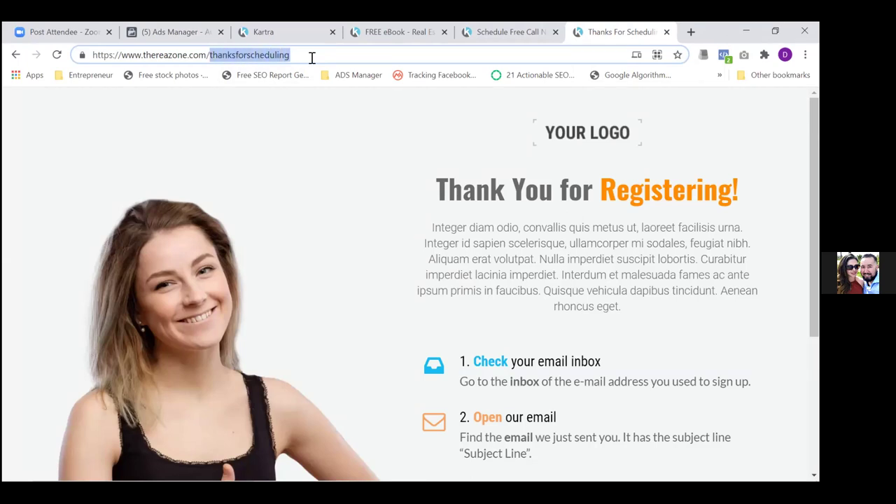
{"action": "key", "text": "shift+Left"}
{"action": "key", "text": "shift+Left"}
{"action": "key", "text": "shift+Left"}
{"action": "key", "text": "shift+Right"}
{"action": "key", "text": "shift+Left"}
{"action": "key", "text": "ctrl+c"}
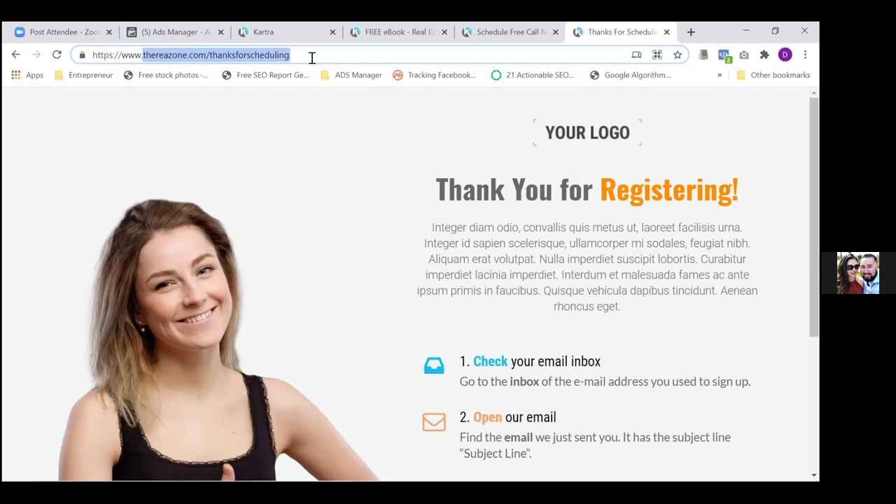
Back in Ads Manager, select the exclusion's 30-day retention value for replacement
{"action": "left_click", "coordinate": [192, 31]}
{"action": "left_click", "coordinate": [305, 368]}
{"action": "double_click", "coordinate": [301, 369]}
Set the exclusion's retention to 180 days
{"action": "type", "text": "180"}
{"action": "key", "text": "Tab"}
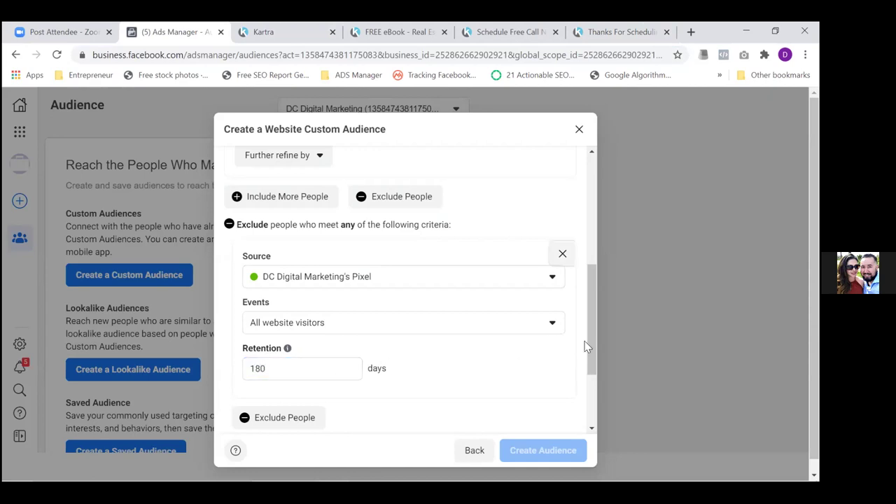
{"action": "left_click_drag", "start_coordinate": [589, 352], "coordinate": [590, 401]}
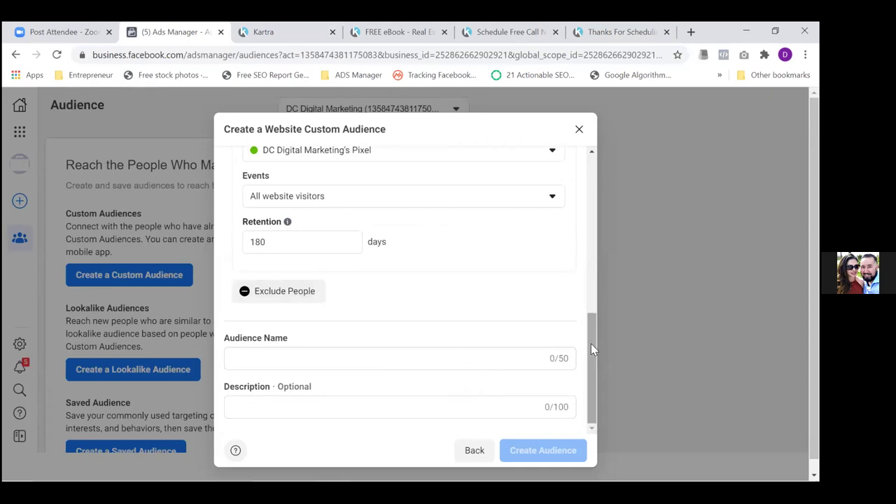
{"action": "left_click_drag", "start_coordinate": [590, 344], "coordinate": [582, 326]}
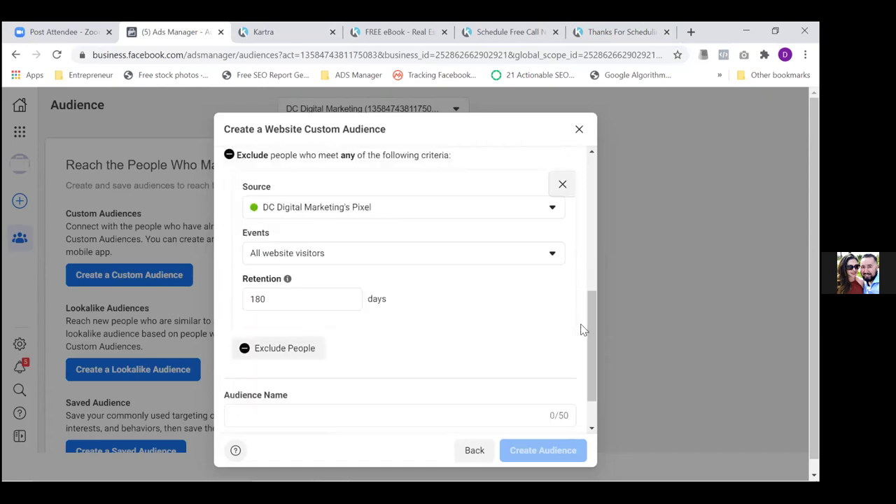
Exclude visitors of specific web pages whose URL contains thereazone.com/thanksforscheduling
{"action": "left_click", "coordinate": [526, 259]}
{"action": "left_click", "coordinate": [305, 349]}
{"action": "left_click", "coordinate": [382, 369]}
{"action": "key", "text": "ctrl+v"}
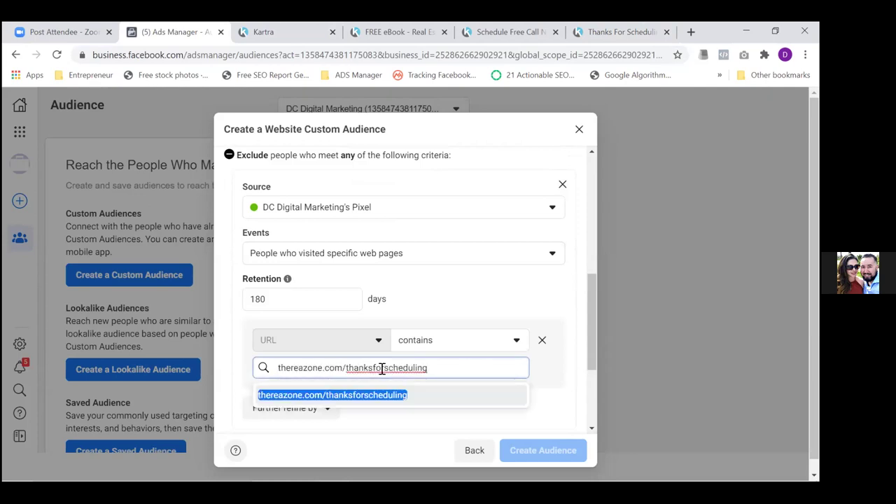
{"action": "left_click", "coordinate": [289, 396]}
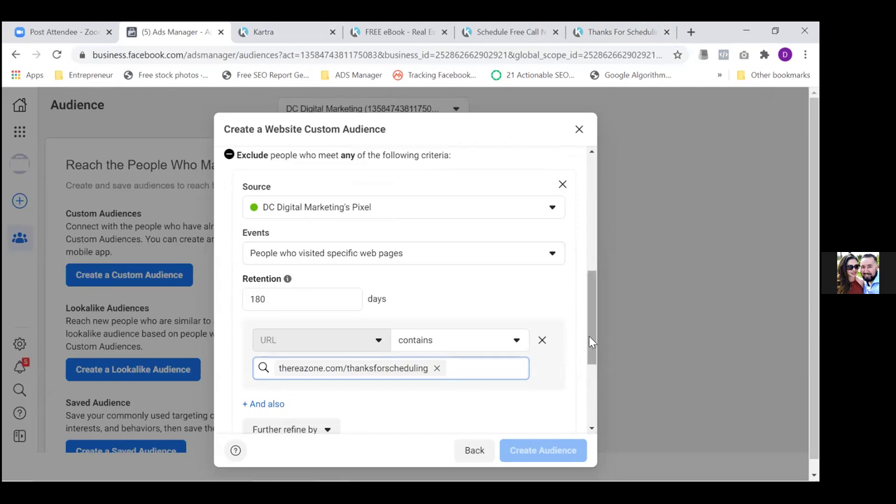
{"action": "left_click_drag", "start_coordinate": [589, 339], "coordinate": [588, 401]}
Enter 'Real Estate Opt In Page Visitors (Only)' as the audience name, fixing the spacing
{"action": "left_click", "coordinate": [453, 385]}
{"action": "type", "text": "Real E"}
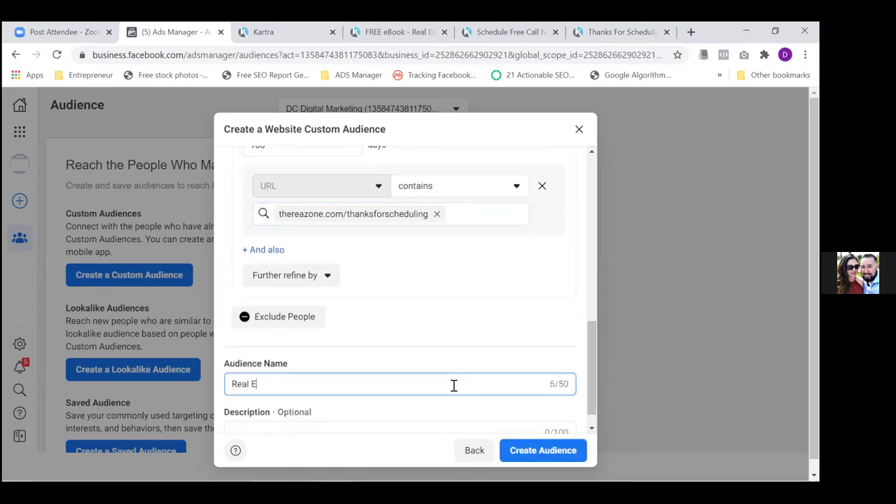
{"action": "type", "text": "state "}
{"action": "type", "text": "Opt"}
{"action": "type", "text": "In"}
{"action": "type", "text": " Page "}
{"action": "type", "text": "VIS"}
{"action": "type", "text": "s"}
{"action": "type", "text": "it"}
{"action": "type", "text": "ors"}
{"action": "type", "text": " ()"}
{"action": "type", "text": "Only"}
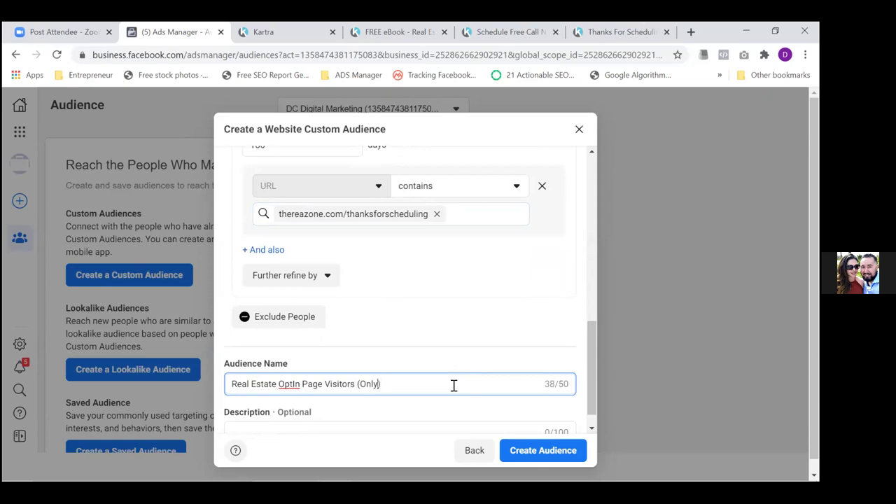
{"action": "key", "text": "Left"}
{"action": "key", "text": "Left"}
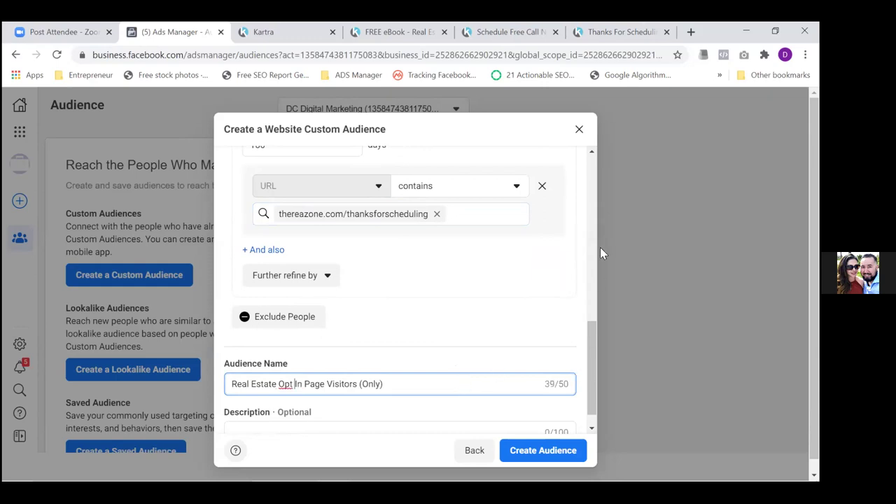
Copy thereazone.com/schedulefreecallnow from the Schedule Free Call page and return to Ads Manager
{"action": "left_click", "coordinate": [509, 34]}
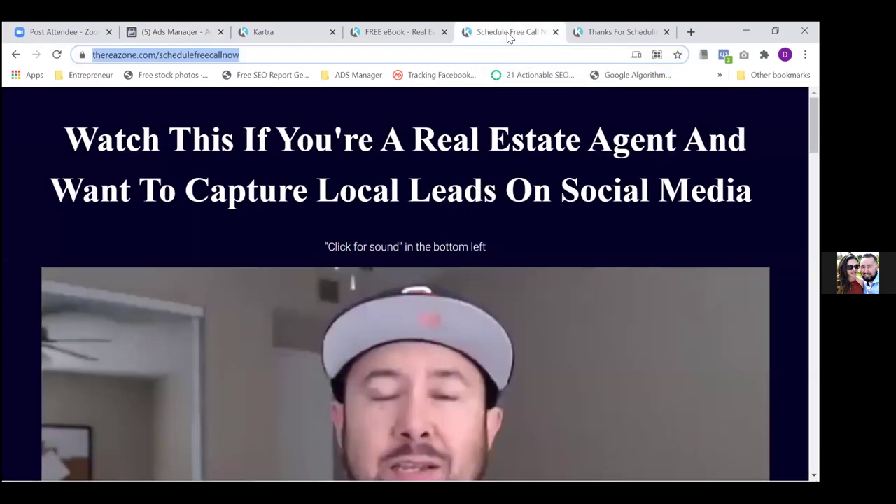
{"action": "left_click", "coordinate": [358, 56]}
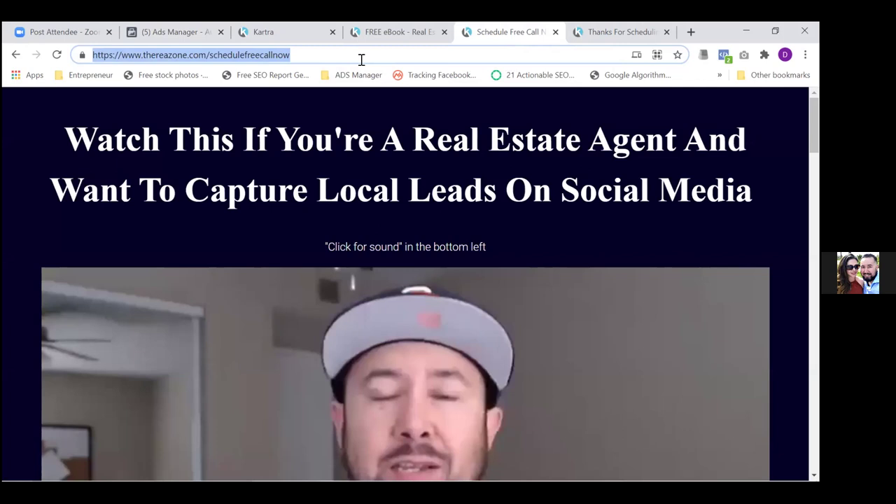
{"action": "left_click", "coordinate": [361, 59]}
{"action": "key", "text": "shift+Left"}
{"action": "key", "text": "shift+Left"}
{"action": "key", "text": "shift+Left"}
{"action": "key", "text": "shift+Left"}
{"action": "key", "text": "shift+Left"}
{"action": "key", "text": "shift+Left"}
{"action": "key", "text": "shift+Left"}
{"action": "key", "text": "shift+Left"}
{"action": "key", "text": "shift+Left"}
{"action": "key", "text": "shift+Left"}
{"action": "key", "text": "shift+Left"}
{"action": "key", "text": "shift+Left"}
{"action": "key", "text": "shift+Left"}
{"action": "key", "text": "shift+Left"}
{"action": "key", "text": "shift+Left"}
{"action": "key", "text": "shift+Left"}
{"action": "key", "text": "shift+Left"}
{"action": "key", "text": "shift+Left"}
{"action": "key", "text": "shift+Left"}
{"action": "key", "text": "shift+Left"}
{"action": "key", "text": "shift+Left"}
{"action": "key", "text": "shift+Right"}
{"action": "key", "text": "shift+Left"}
{"action": "key", "text": "ctrl+c"}
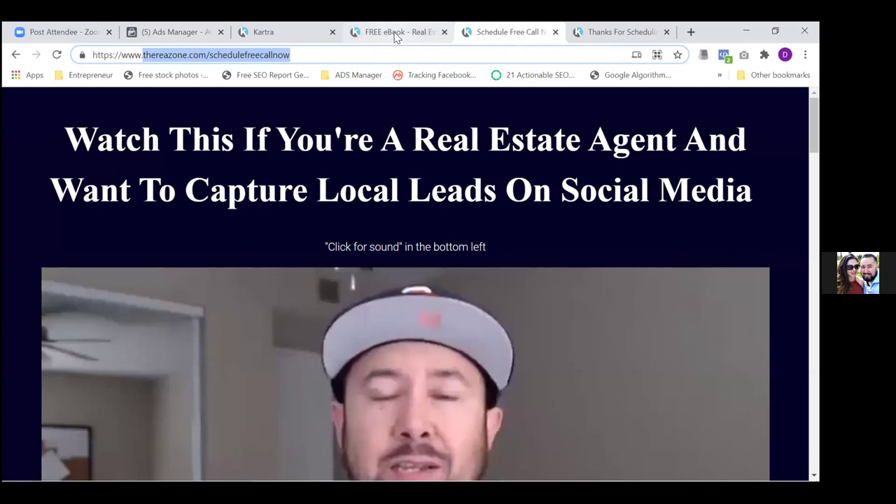
{"action": "left_click", "coordinate": [172, 32]}
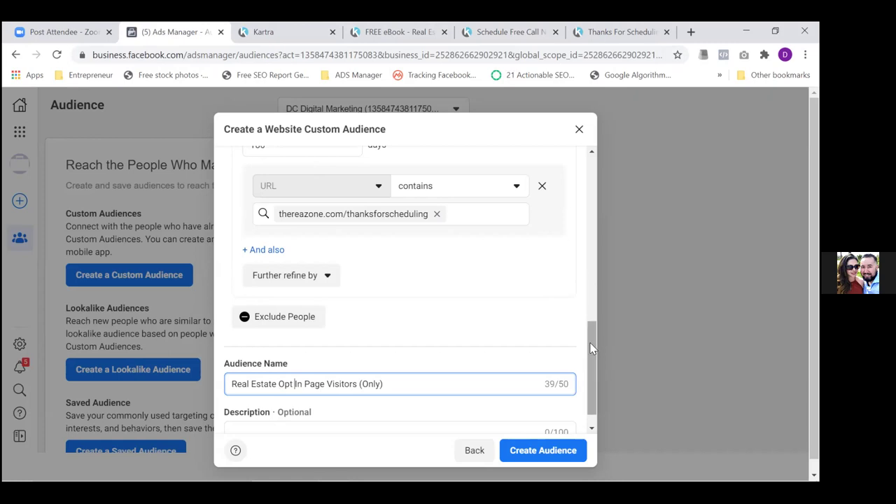
Add thereazone.com/schedulefreecallnow as a second excluded URL, discarding an accidental extra exclusion group
{"action": "scroll", "coordinate": [590, 374], "scroll_direction": "down", "scroll_amount": 1}
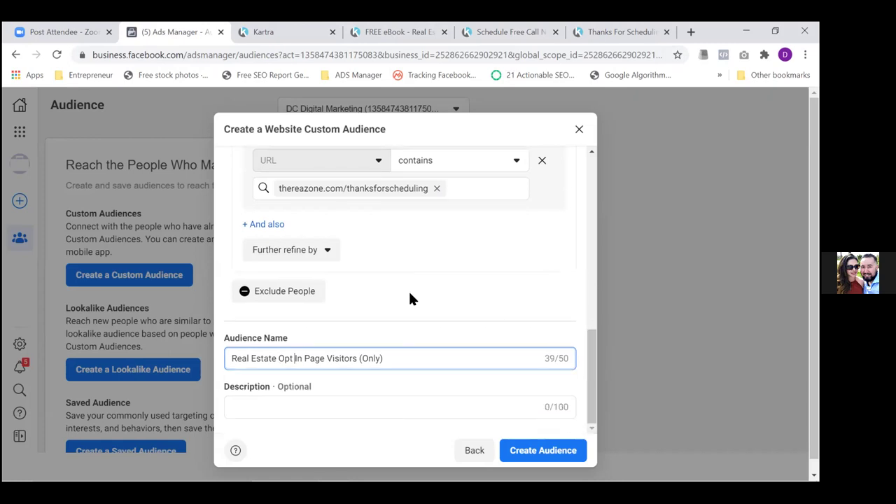
{"action": "left_click", "coordinate": [290, 298]}
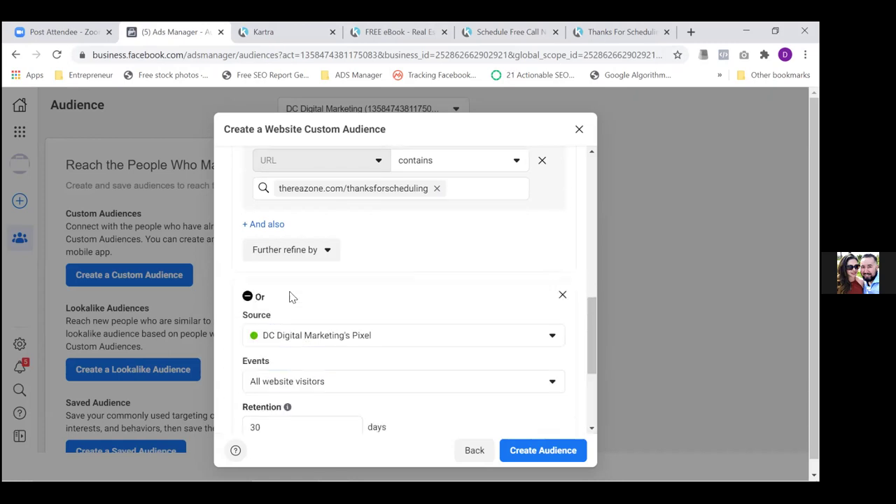
{"action": "left_click", "coordinate": [562, 295]}
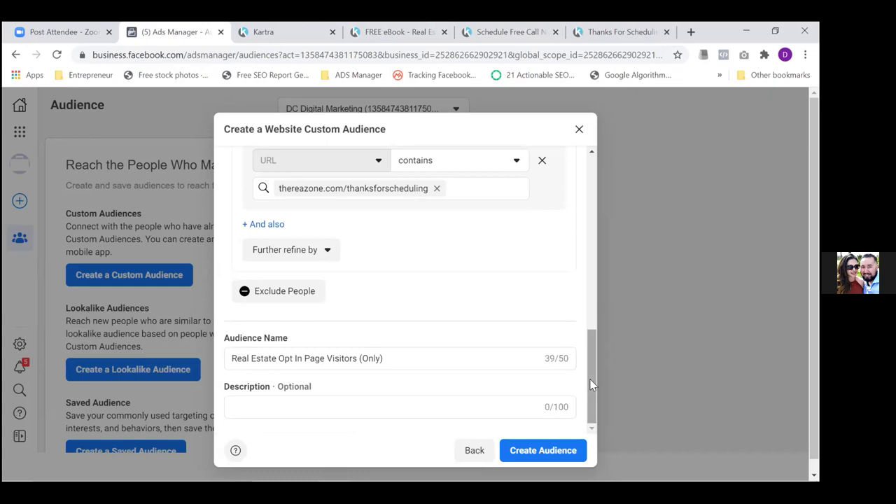
{"action": "left_click", "coordinate": [465, 188]}
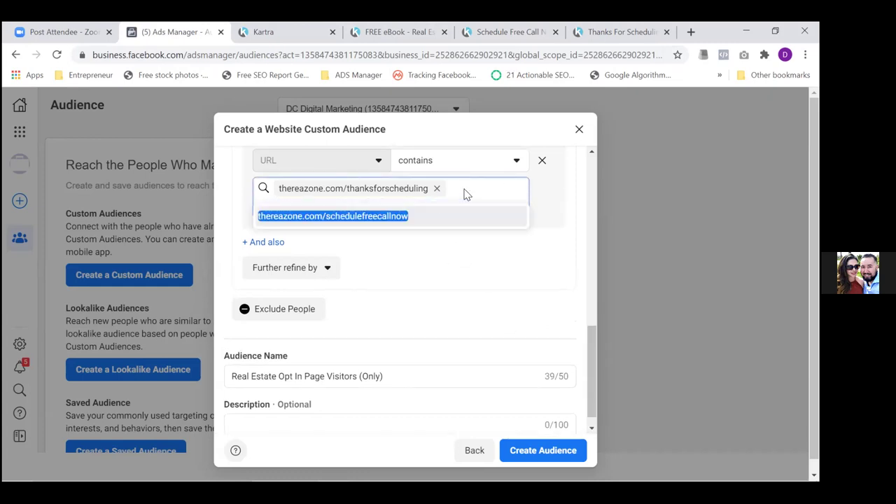
{"action": "key", "text": "ctrl+v"}
{"action": "left_click", "coordinate": [310, 237]}
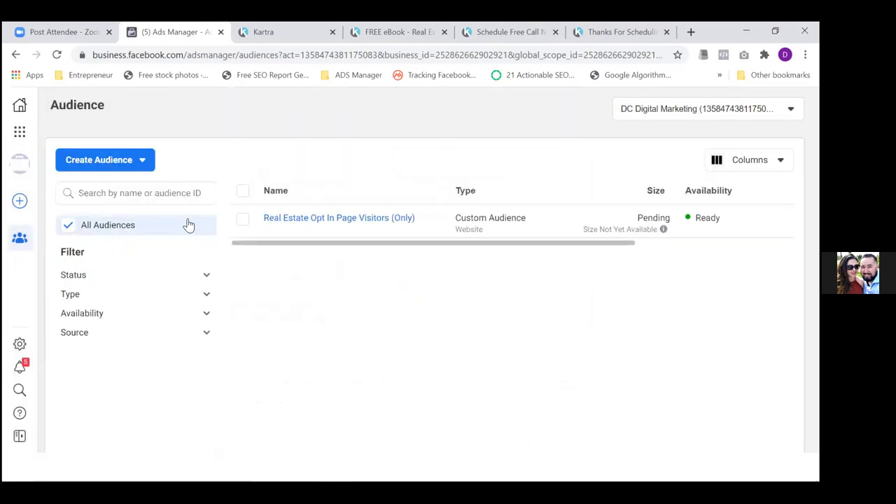
Start a new custom audience and change its retention from 30 to 180 days
{"action": "left_click", "coordinate": [123, 161]}
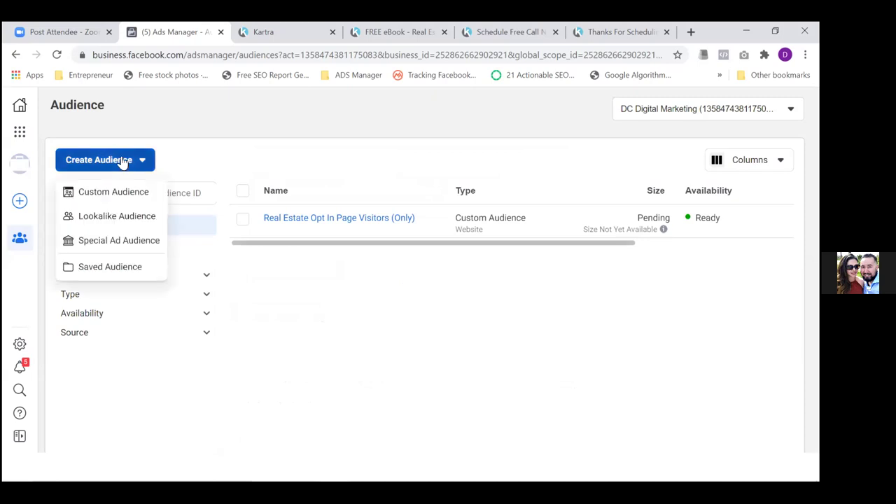
{"action": "left_click", "coordinate": [116, 196]}
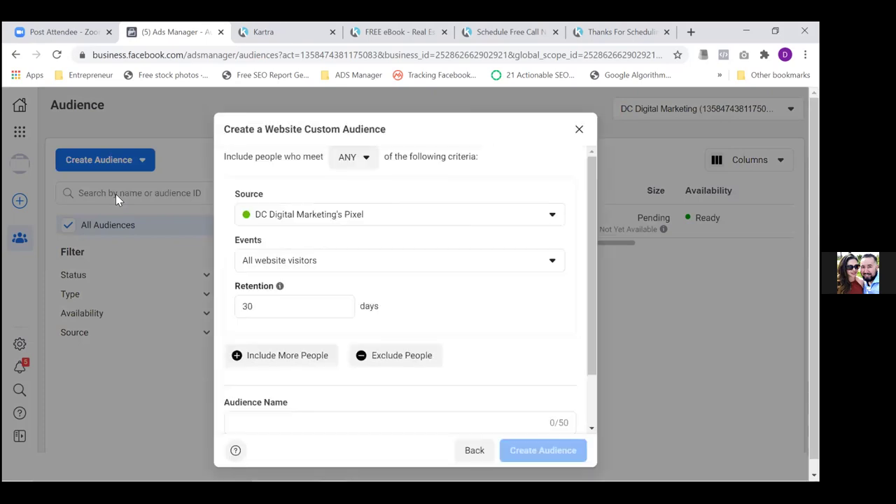
{"action": "left_click", "coordinate": [281, 304]}
{"action": "type", "text": "180"}
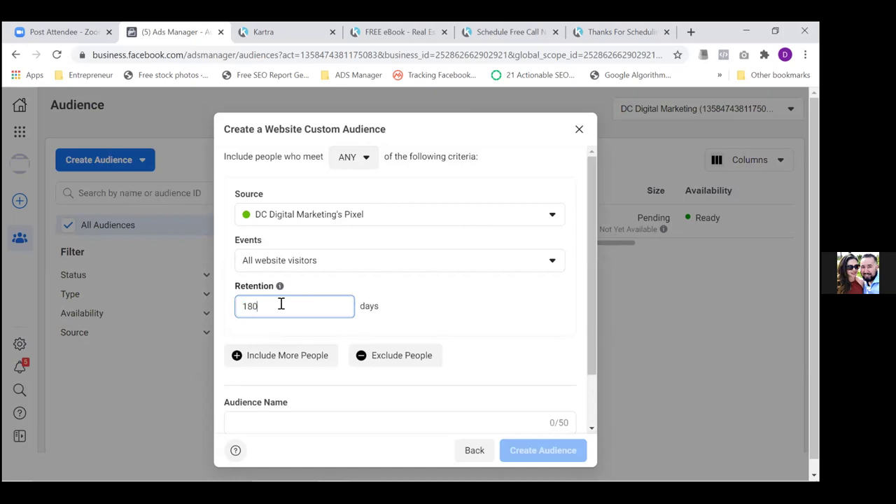
Set the event to 'People who visited specific web pages' and ready the URL value box
{"action": "left_click", "coordinate": [390, 270]}
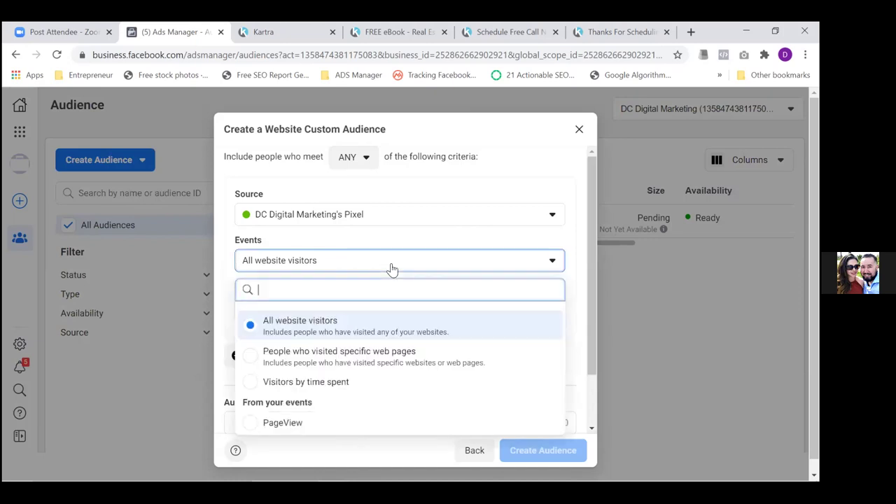
{"action": "left_click", "coordinate": [294, 357]}
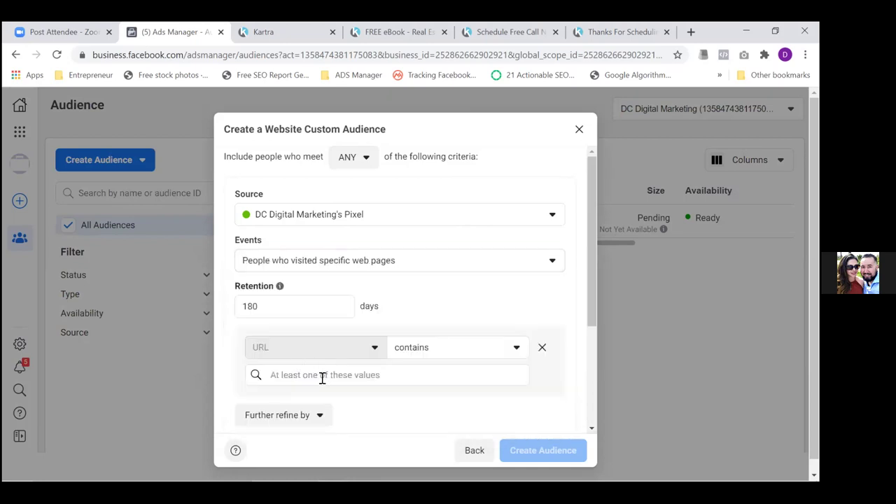
{"action": "left_click", "coordinate": [322, 378]}
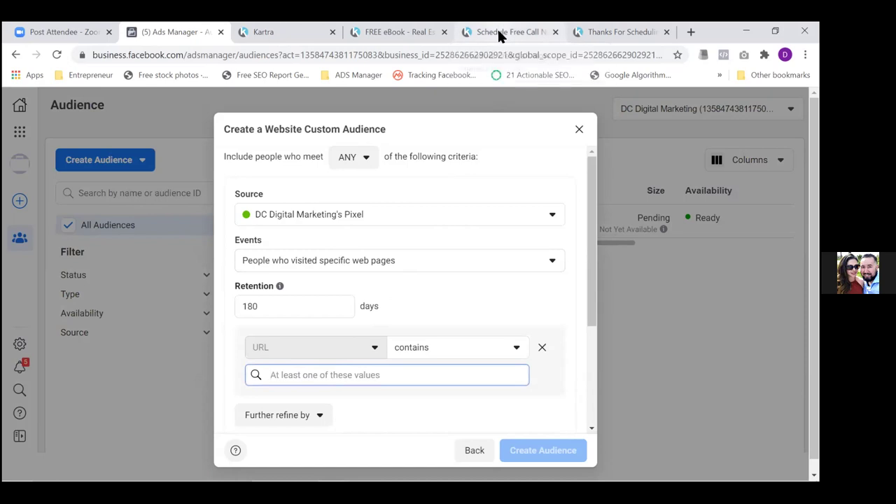
{"action": "left_click", "coordinate": [496, 28]}
Copy thereazone.com/schedulefreecallnow from the Schedule Free Call page and add it as the URL rule
{"action": "left_click", "coordinate": [445, 56]}
{"action": "key", "text": "shift+Left"}
{"action": "key", "text": "shift+Left"}
{"action": "key", "text": "shift+Left"}
{"action": "key", "text": "shift+Left"}
{"action": "key", "text": "shift+Left"}
{"action": "key", "text": "shift+Left"}
{"action": "key", "text": "shift+Left"}
{"action": "key", "text": "shift+Left"}
{"action": "key", "text": "shift+Left"}
{"action": "key", "text": "shift+Left"}
{"action": "key", "text": "shift+Left"}
{"action": "key", "text": "shift+Left"}
{"action": "key", "text": "shift+Left"}
{"action": "key", "text": "shift+Left"}
{"action": "key", "text": "shift+Left"}
{"action": "key", "text": "shift+Left"}
{"action": "key", "text": "shift+Left"}
{"action": "key", "text": "shift+Left"}
{"action": "key", "text": "shift+Left"}
{"action": "key", "text": "shift+Left"}
{"action": "key", "text": "ctrl+c"}
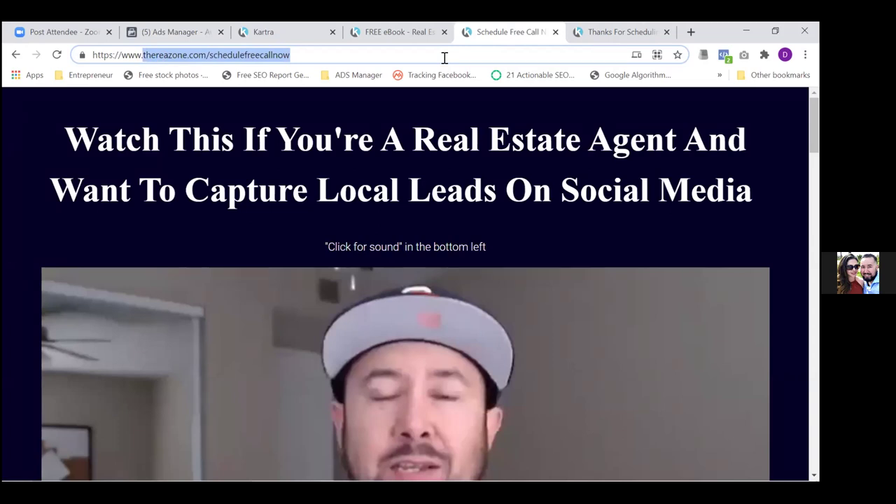
{"action": "left_click", "coordinate": [176, 32]}
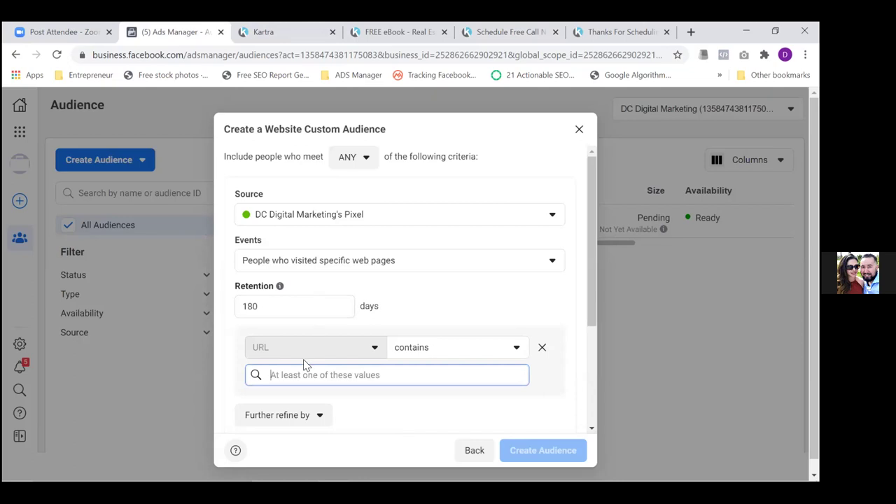
{"action": "key", "text": "ctrl+v"}
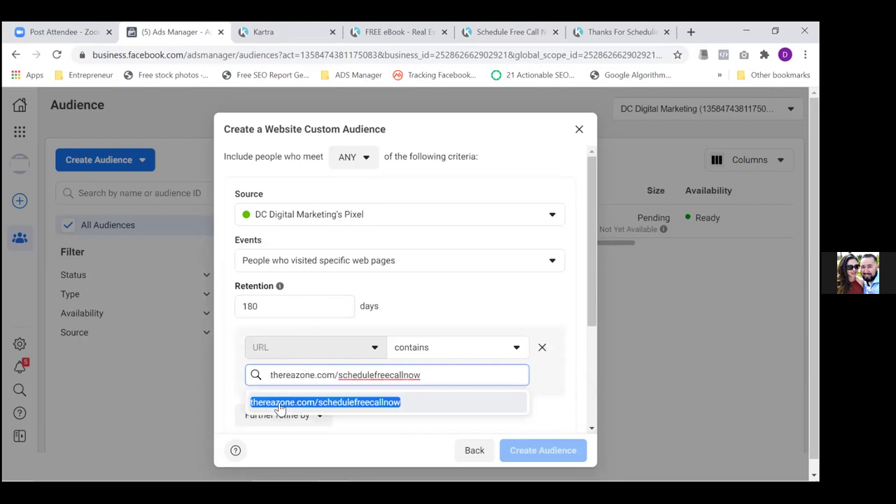
{"action": "left_click", "coordinate": [282, 405]}
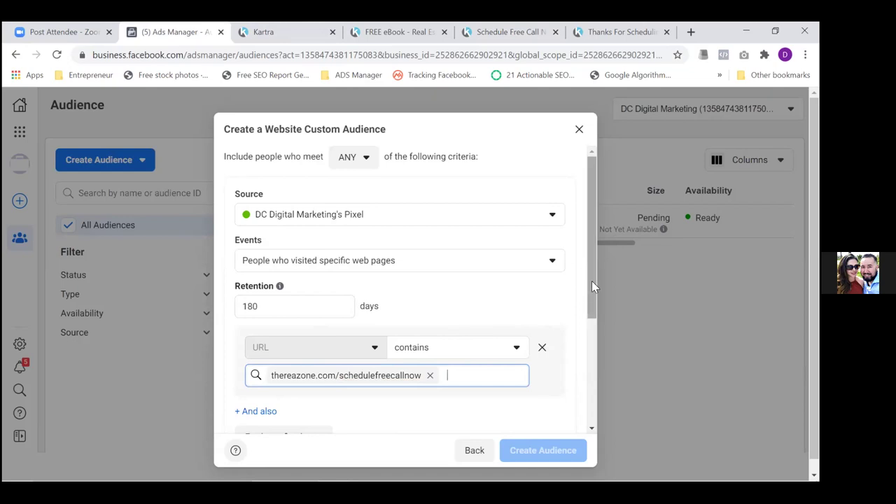
Add an exclusion rule for people who visited specific web pages
{"action": "left_click_drag", "start_coordinate": [592, 281], "coordinate": [588, 345]}
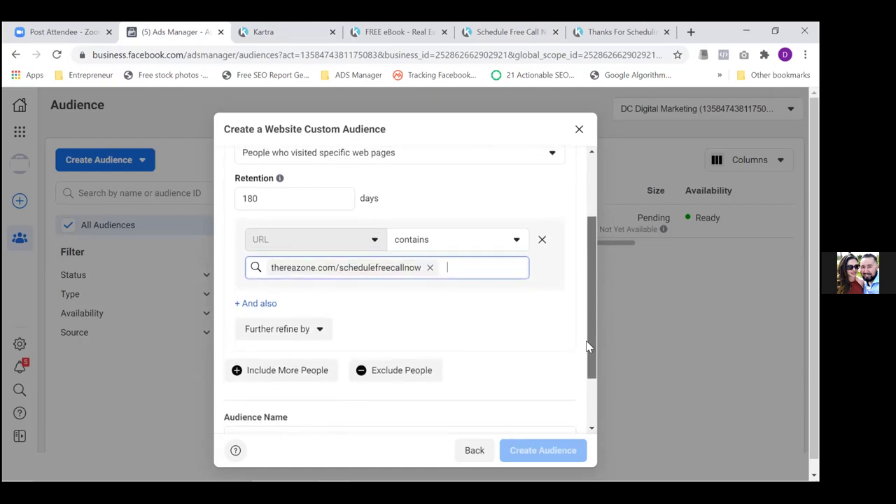
{"action": "left_click_drag", "start_coordinate": [587, 344], "coordinate": [585, 357]}
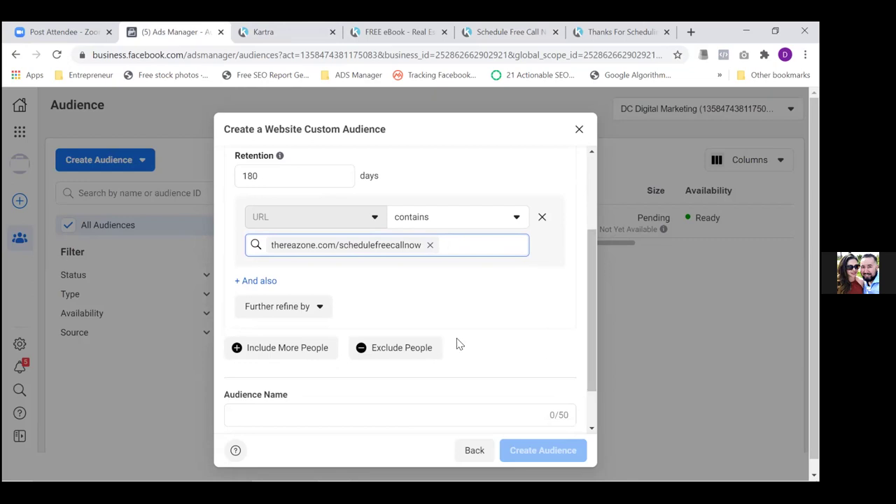
{"action": "left_click", "coordinate": [381, 350]}
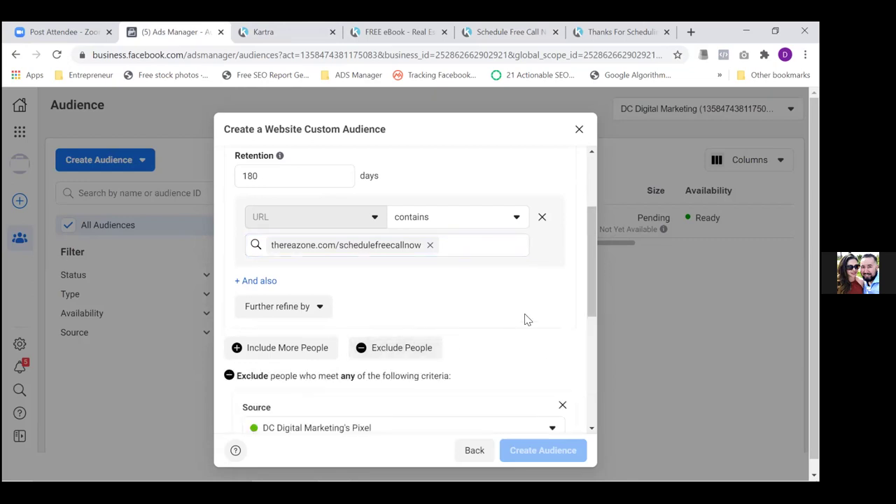
{"action": "left_click_drag", "start_coordinate": [588, 290], "coordinate": [584, 371]}
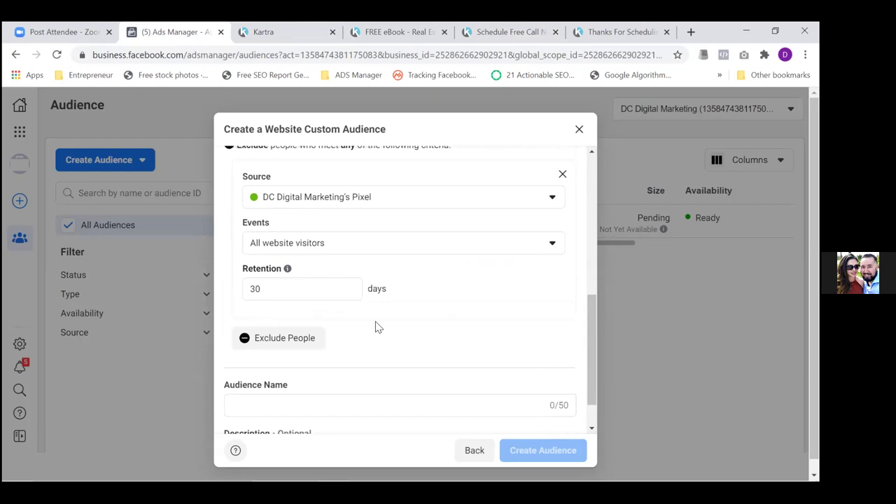
{"action": "left_click", "coordinate": [394, 254]}
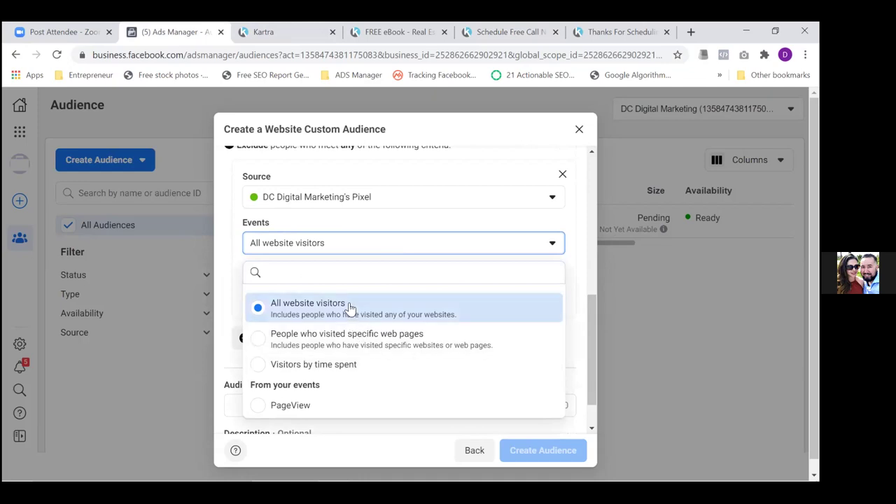
{"action": "left_click", "coordinate": [350, 340]}
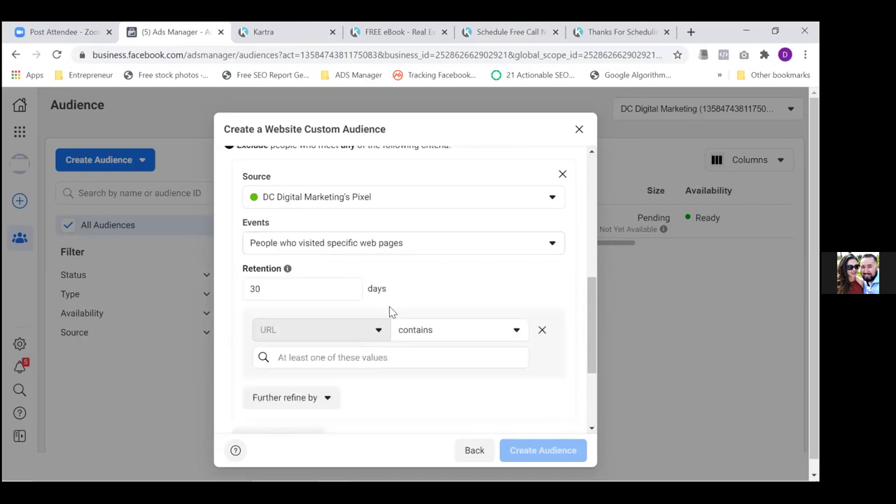
Copy the thereazone.com/thanksforscheduling address from the Thanks For Scheduling page
{"action": "left_click", "coordinate": [613, 33]}
{"action": "left_click", "coordinate": [565, 52]}
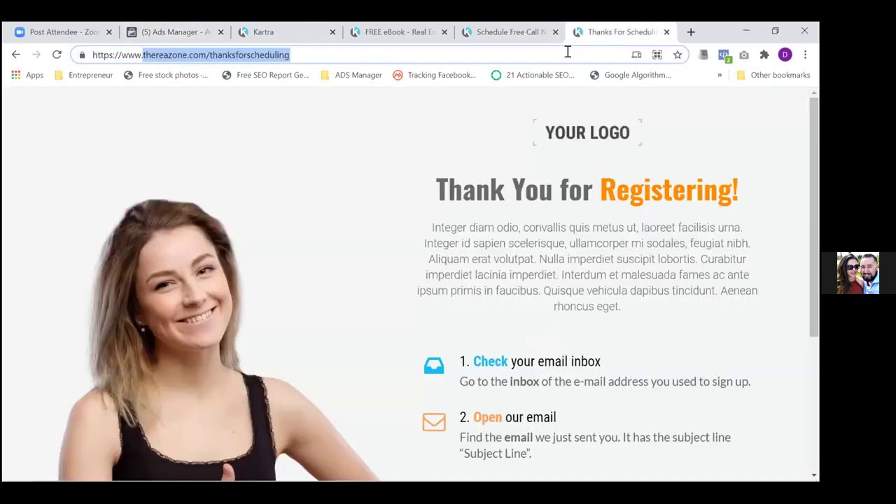
{"action": "left_click", "coordinate": [565, 51]}
{"action": "left_click", "coordinate": [564, 52]}
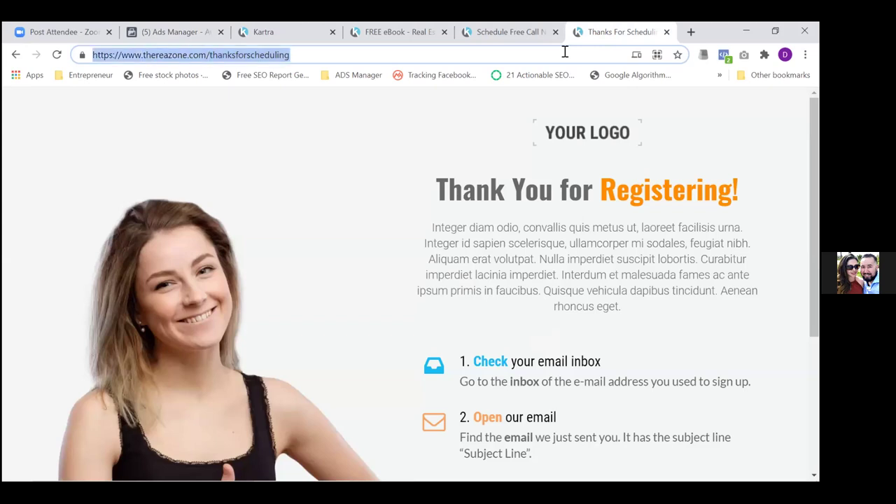
{"action": "left_click", "coordinate": [565, 52]}
{"action": "key", "text": "shift+Left"}
{"action": "key", "text": "shift+Left"}
{"action": "key", "text": "shift+Left"}
{"action": "key", "text": "shift+Left"}
{"action": "key", "text": "shift+Left"}
{"action": "key", "text": "shift+Left"}
{"action": "key", "text": "shift+Left"}
{"action": "key", "text": "shift+Left"}
{"action": "key", "text": "shift+Left"}
{"action": "key", "text": "shift+Left"}
{"action": "key", "text": "shift+Left"}
{"action": "key", "text": "shift+Left"}
{"action": "key", "text": "shift+Left"}
{"action": "key", "text": "shift+Left"}
{"action": "key", "text": "shift+Left"}
{"action": "key", "text": "shift+Left"}
{"action": "key", "text": "shift+Left"}
{"action": "key", "text": "shift+Left"}
{"action": "key", "text": "shift+Left"}
{"action": "key", "text": "shift+Left"}
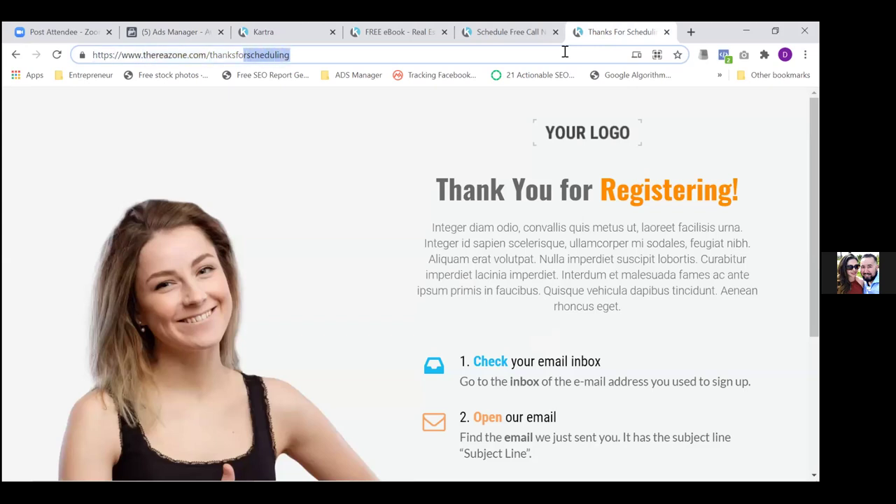
{"action": "key", "text": "shift+Left"}
{"action": "key", "text": "shift+Left"}
{"action": "key", "text": "shift+Left"}
{"action": "key", "text": "ctrl+c"}
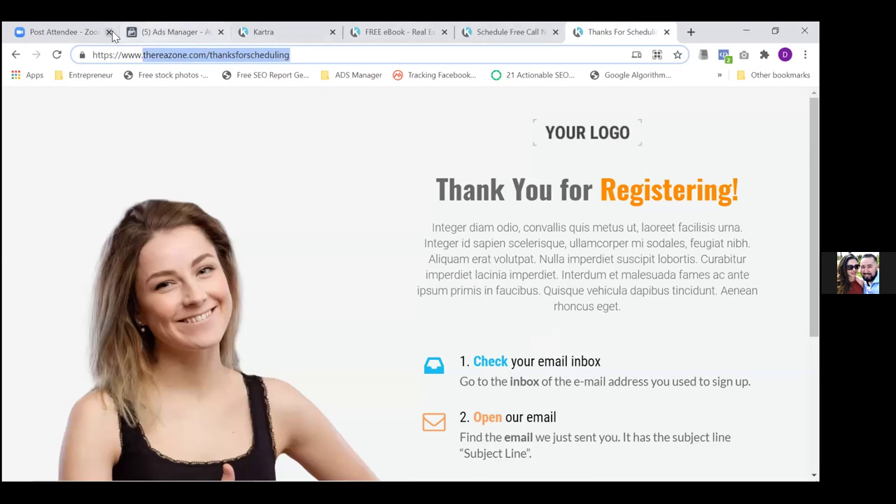
Set the exclusion's retention to 180 days and add thereazone.com/thanksforscheduling as its URL
{"action": "left_click", "coordinate": [195, 35]}
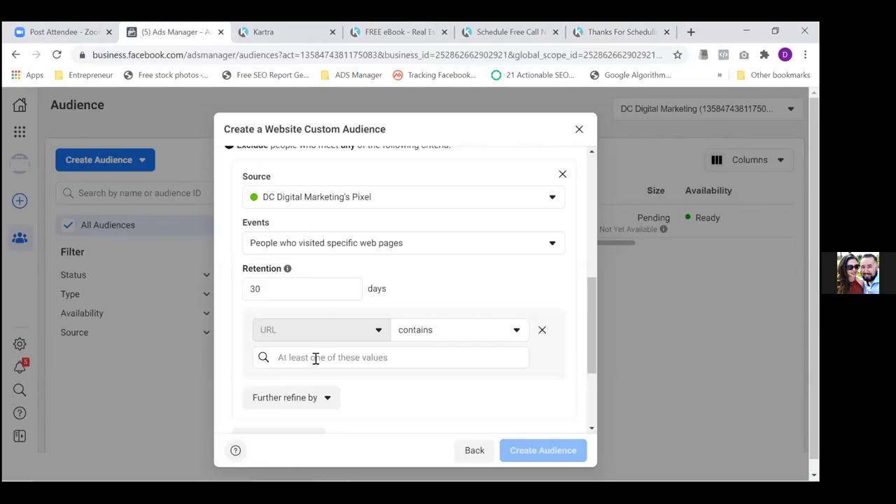
{"action": "double_click", "coordinate": [301, 293]}
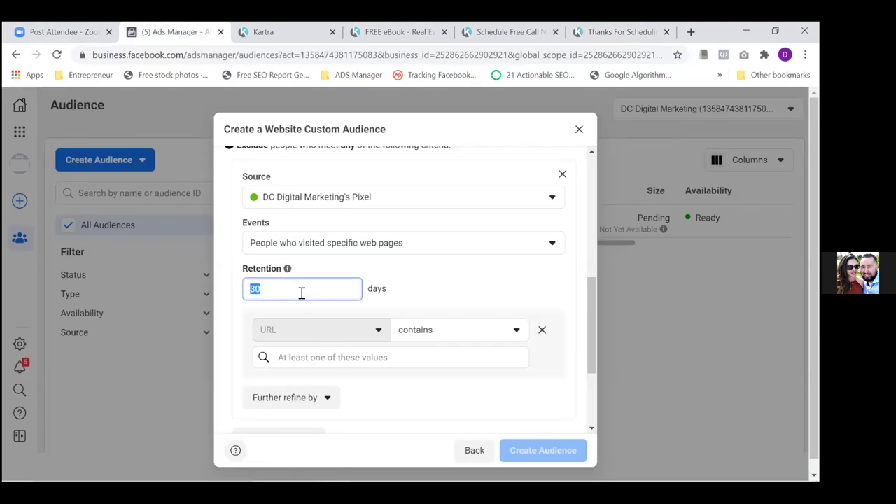
{"action": "type", "text": "180"}
{"action": "left_click", "coordinate": [313, 360]}
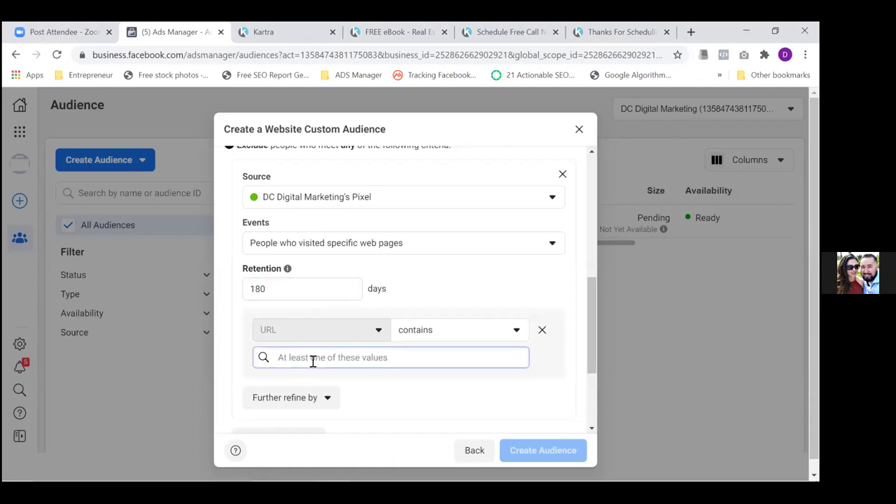
{"action": "key", "text": "ctrl+v"}
{"action": "left_click", "coordinate": [295, 389]}
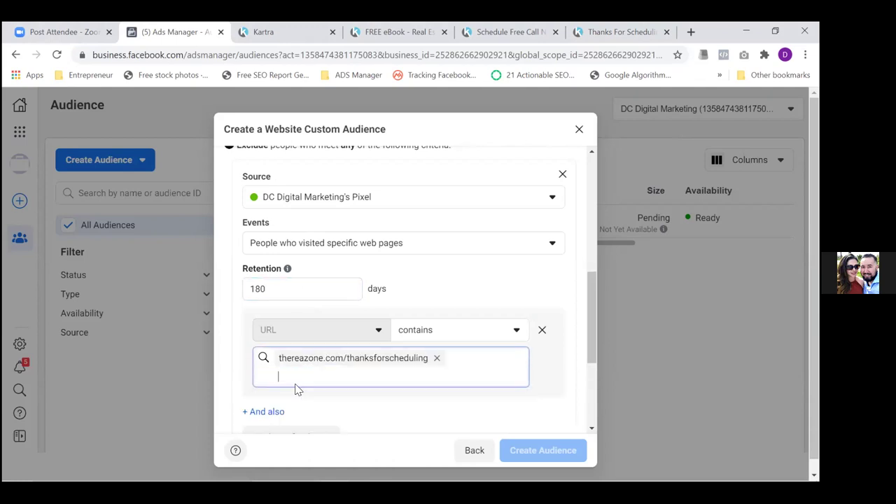
{"action": "left_click_drag", "start_coordinate": [591, 343], "coordinate": [589, 374]}
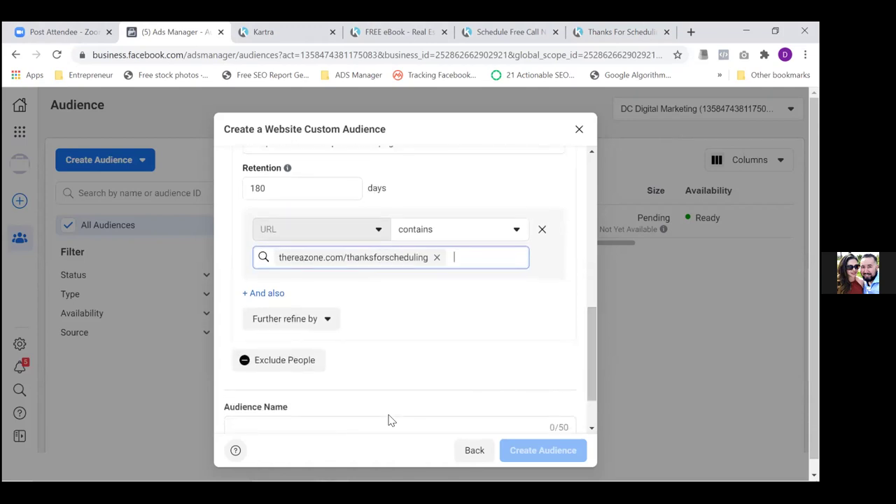
{"action": "scroll", "coordinate": [512, 354], "scroll_direction": "down", "scroll_amount": 1}
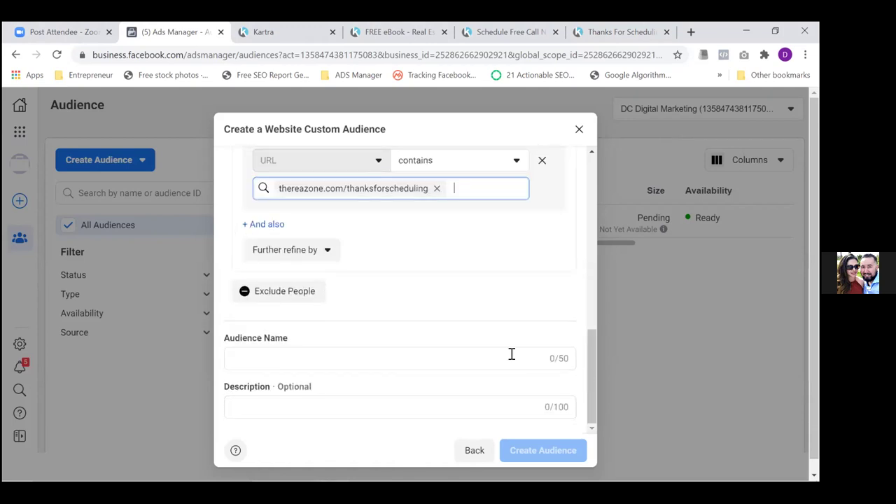
{"action": "left_click", "coordinate": [451, 354]}
{"action": "type", "text": "R"}
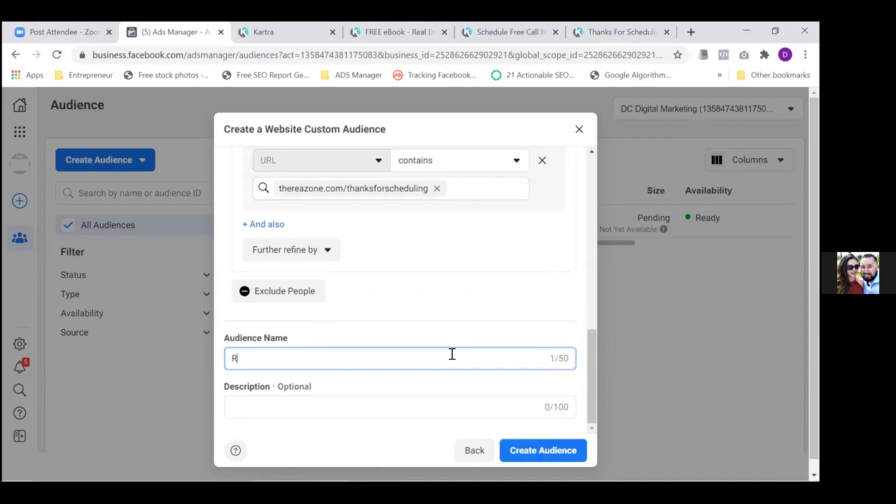
{"action": "type", "text": "eal Estate Book Leads"}
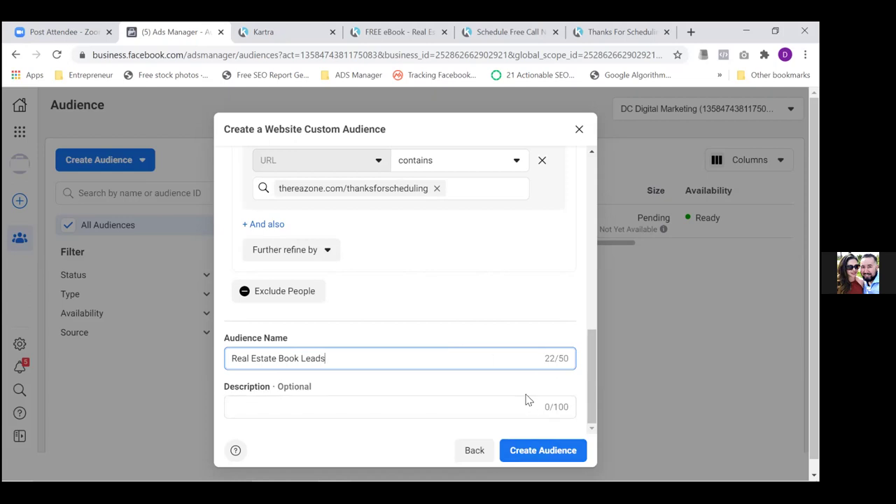
{"action": "key", "text": "Return"}
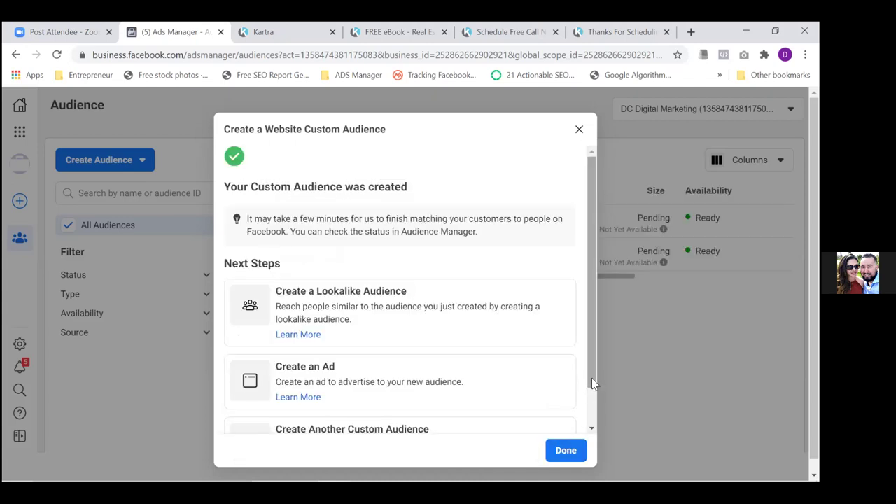
{"action": "left_click_drag", "start_coordinate": [592, 383], "coordinate": [591, 425]}
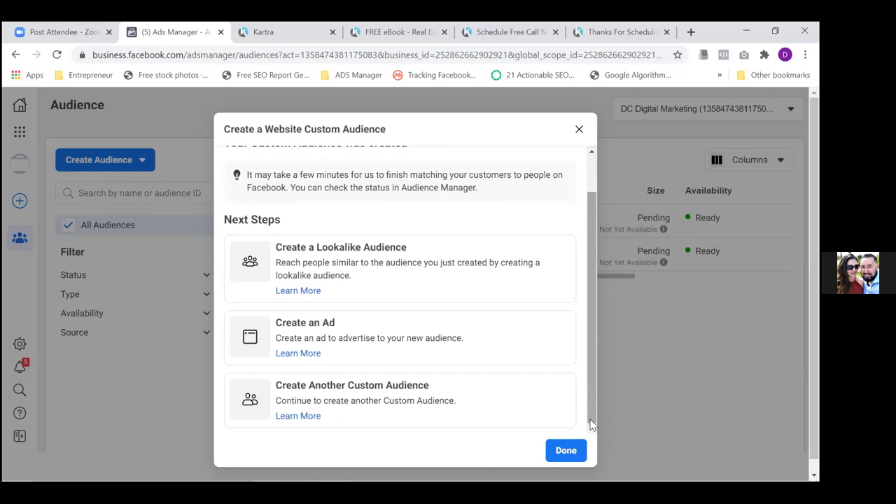
Create another Website audience with 180-day retention targeting 'People who visited specific web pages'
{"action": "left_click", "coordinate": [381, 394]}
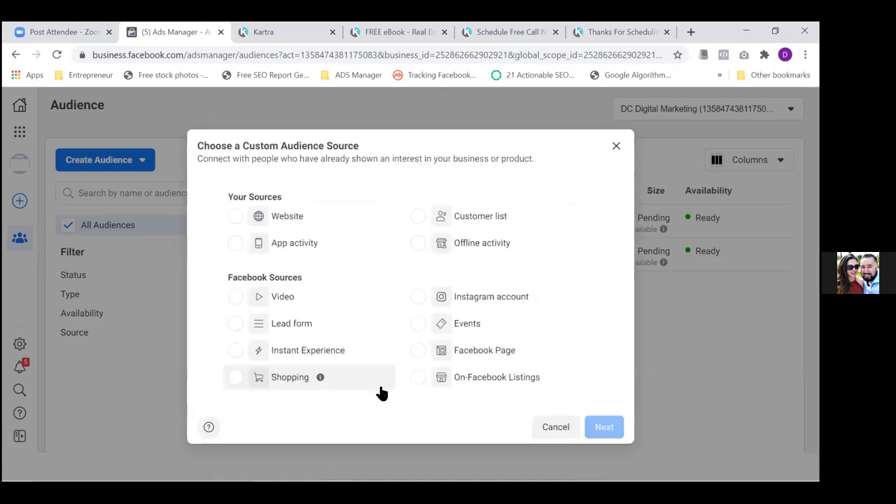
{"action": "left_click", "coordinate": [235, 218]}
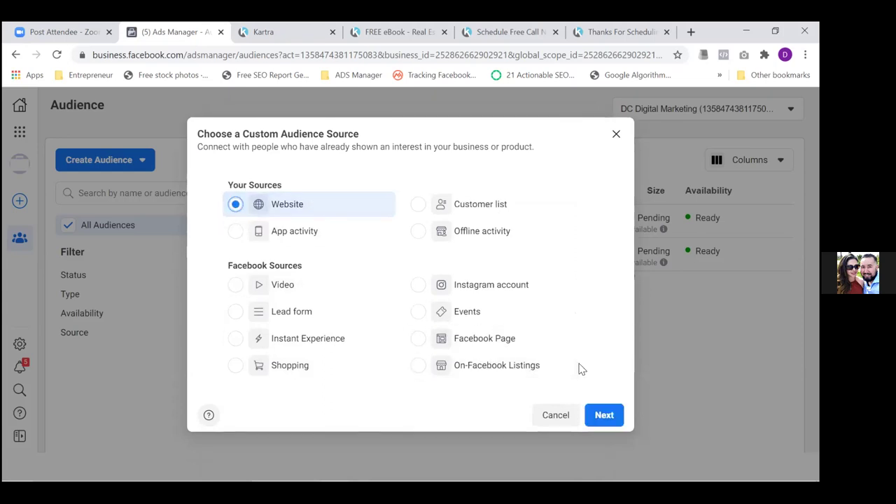
{"action": "left_click", "coordinate": [605, 415]}
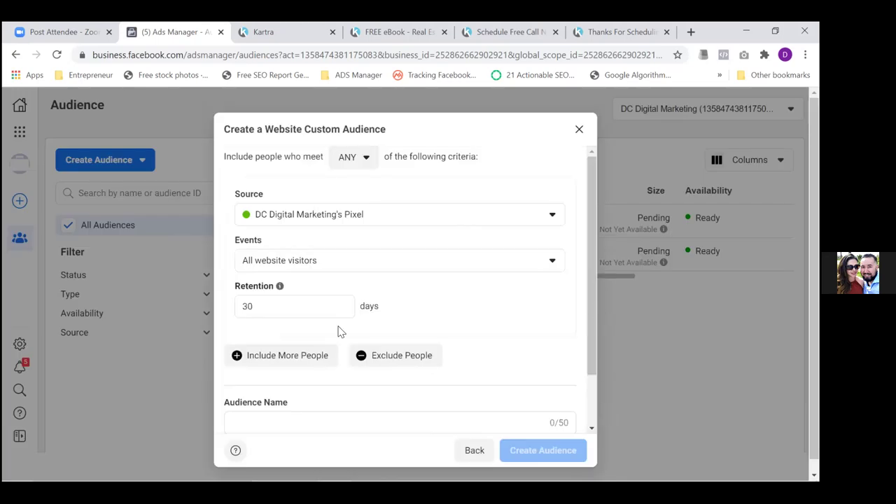
{"action": "double_click", "coordinate": [305, 301]}
{"action": "type", "text": "180"}
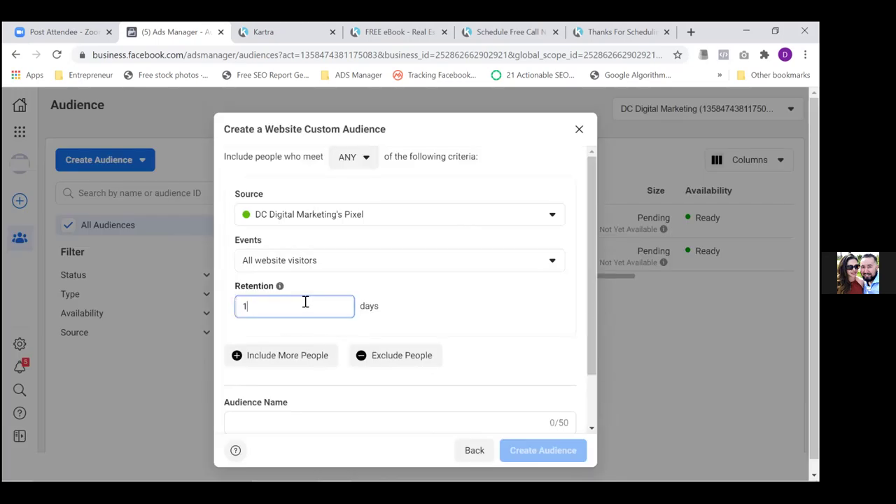
{"action": "left_click", "coordinate": [312, 262]}
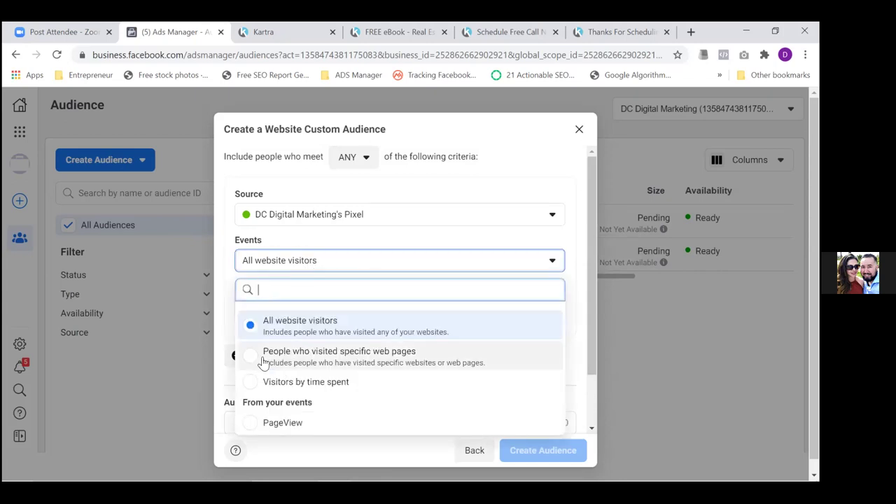
{"action": "left_click", "coordinate": [249, 359]}
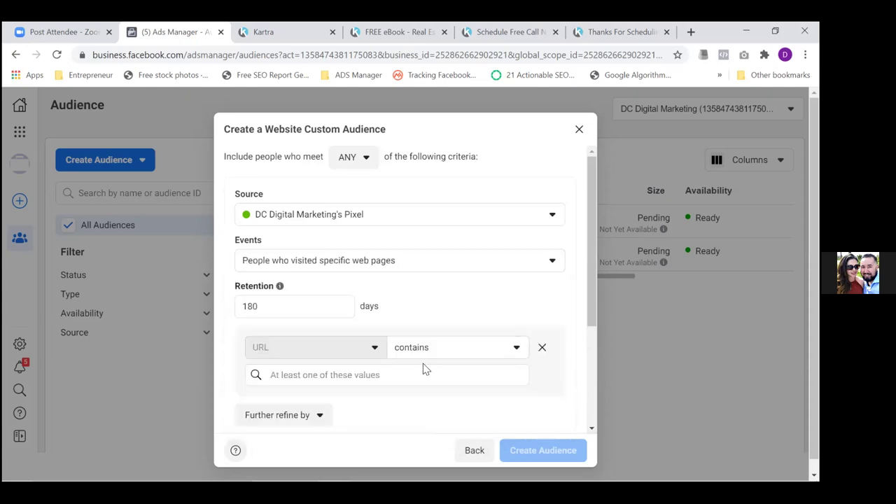
Paste thereazone.com/thanksforscheduling into the 'URL contains' box as the audience's rule
{"action": "left_click", "coordinate": [611, 28]}
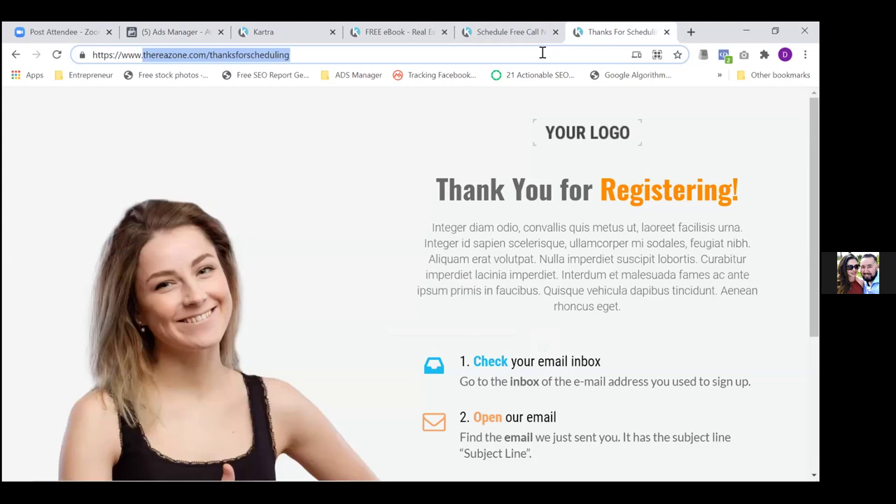
{"action": "left_click", "coordinate": [177, 31]}
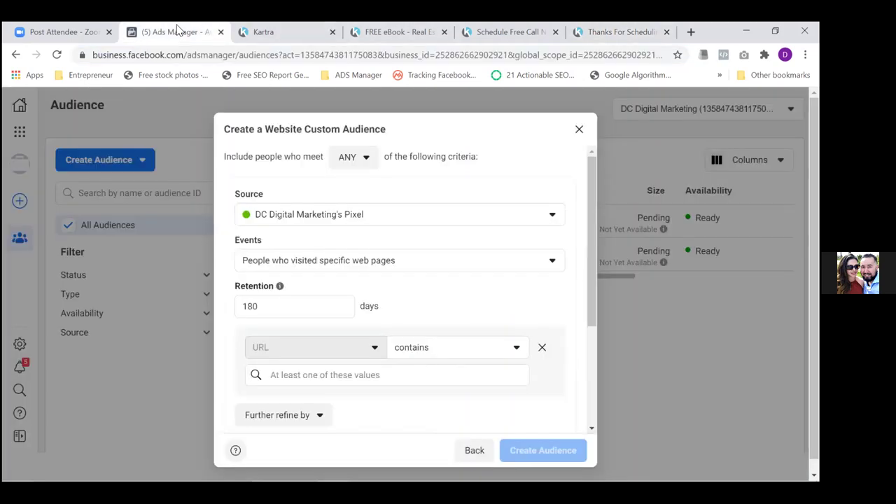
{"action": "left_click", "coordinate": [345, 376]}
{"action": "type", "text": "thereazone.com/thanksforscheduling"}
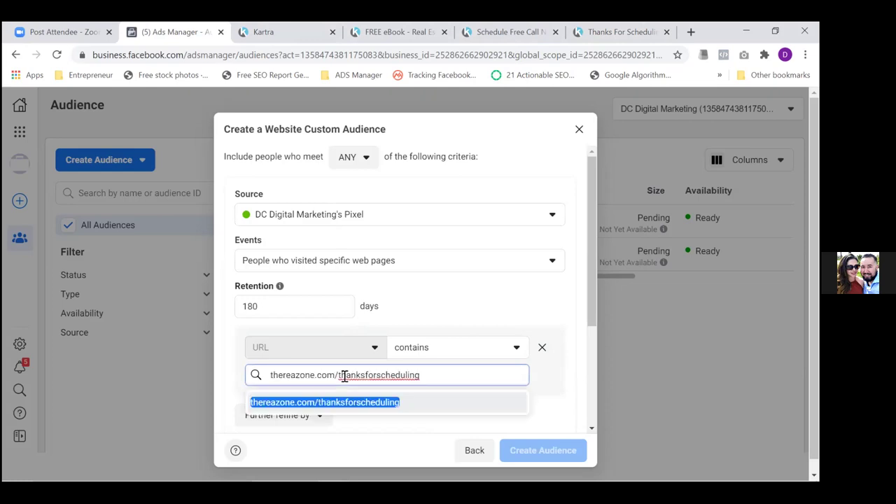
{"action": "left_click", "coordinate": [324, 405]}
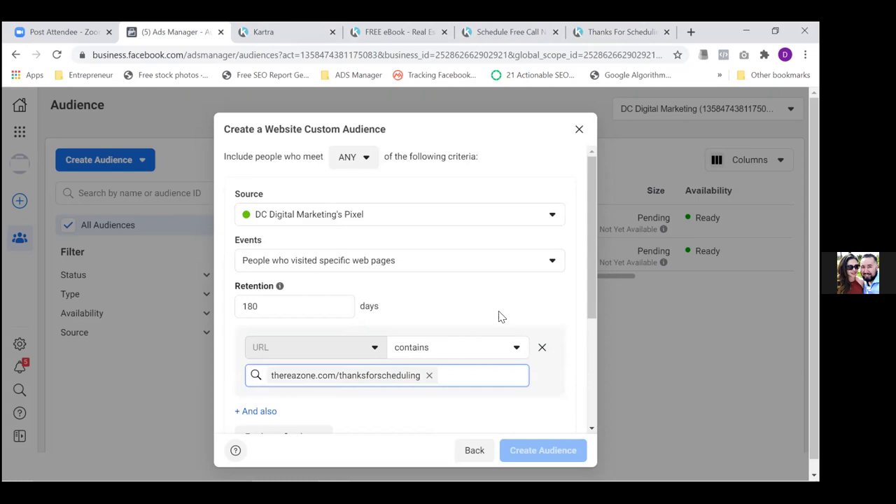
{"action": "left_click_drag", "start_coordinate": [592, 274], "coordinate": [608, 390]}
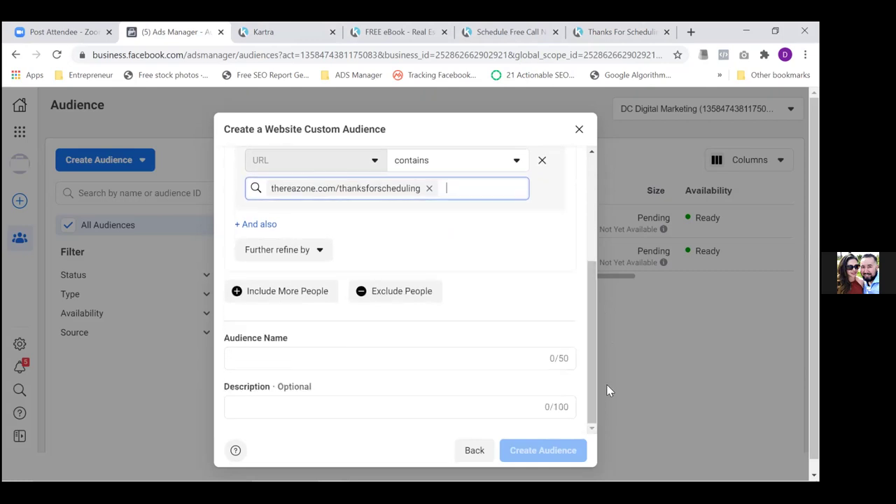
Enter 'Scheduled Appointments' as the audience name and confirm creation
{"action": "left_click", "coordinate": [448, 361]}
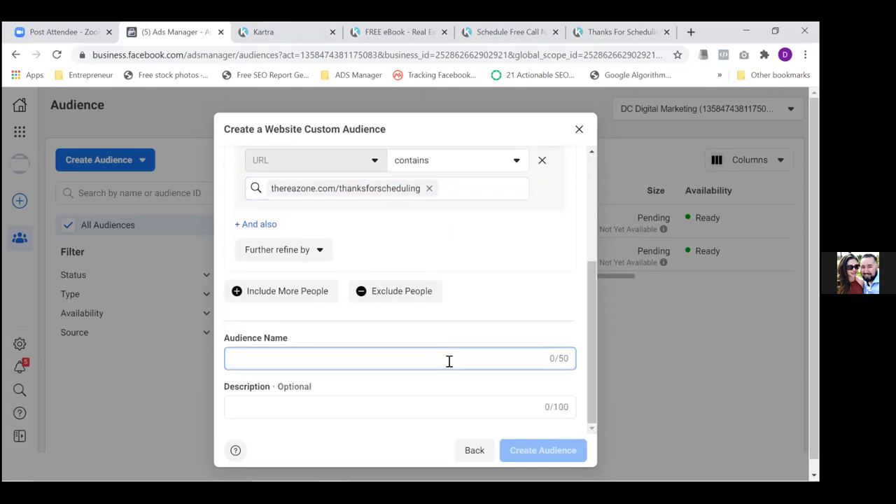
{"action": "type", "text": "Scheduled Appointments"}
{"action": "left_click", "coordinate": [484, 404]}
{"action": "key", "text": "Return"}
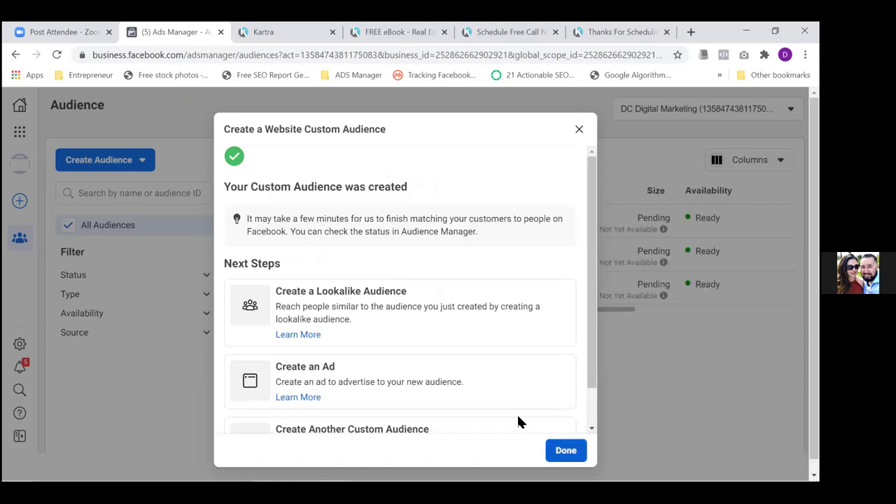
Dismiss the audience-created confirmation to return to the Audiences list
{"action": "key", "text": "Return"}
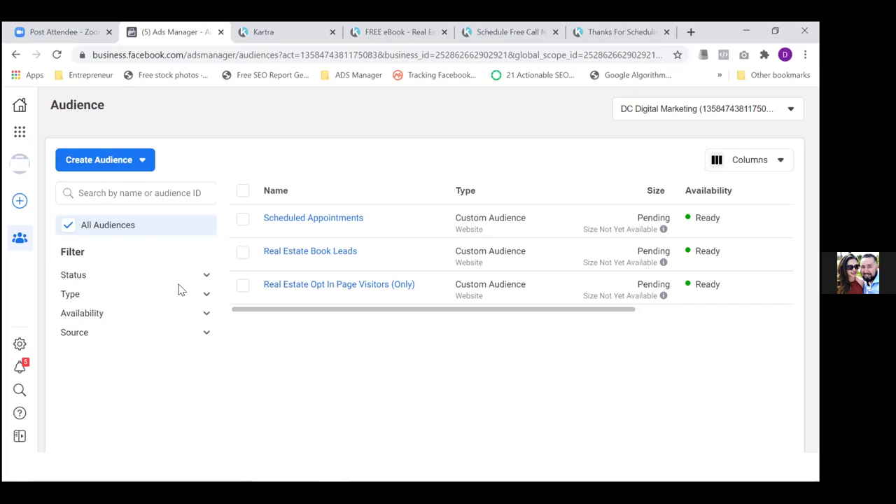
Switch to the FREE eBook landing page at thereazone.com/freebook
{"action": "left_click", "coordinate": [382, 36]}
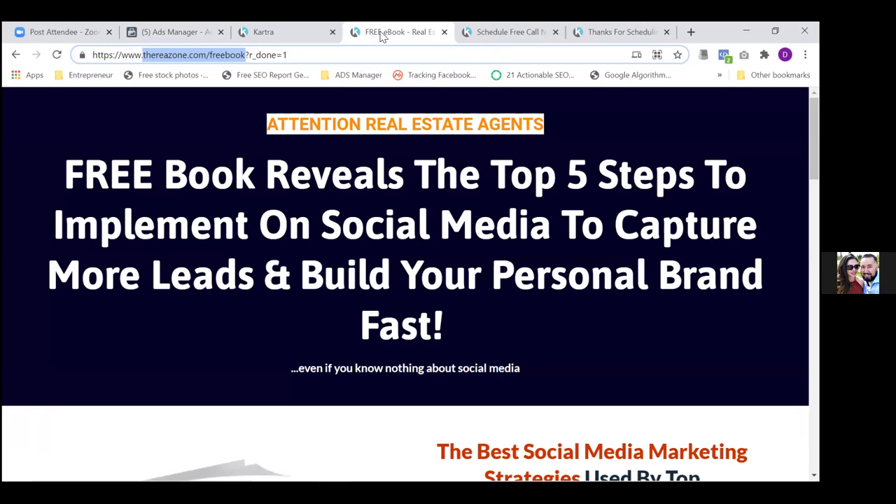
Look over the Schedule Free Call page, then go back to the Ads Manager audience list
{"action": "left_click", "coordinate": [506, 35]}
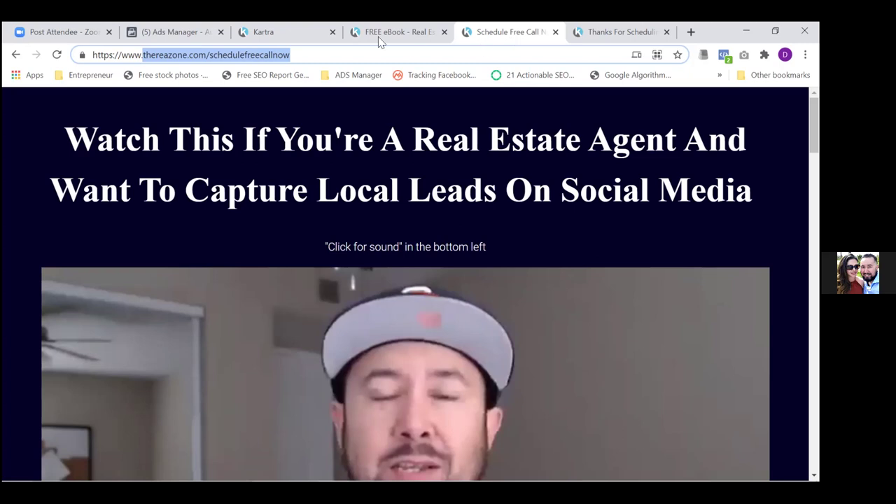
{"action": "left_click", "coordinate": [156, 33]}
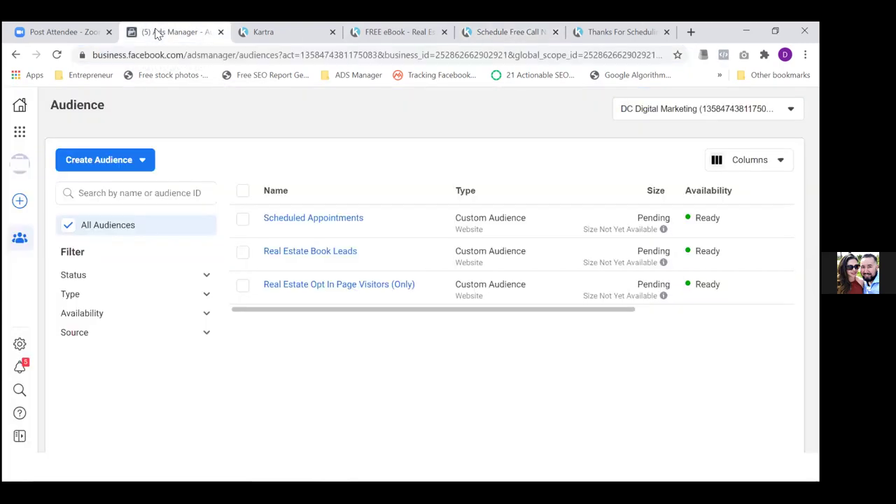
Go to Events Manager's Custom Conversions page showing the Appointment Leads conversion
{"action": "left_click", "coordinate": [24, 132]}
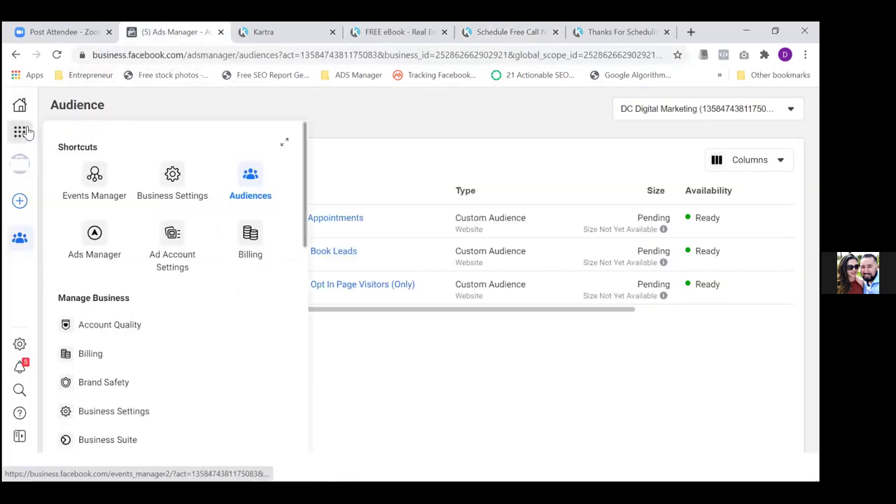
{"action": "left_click", "coordinate": [89, 179]}
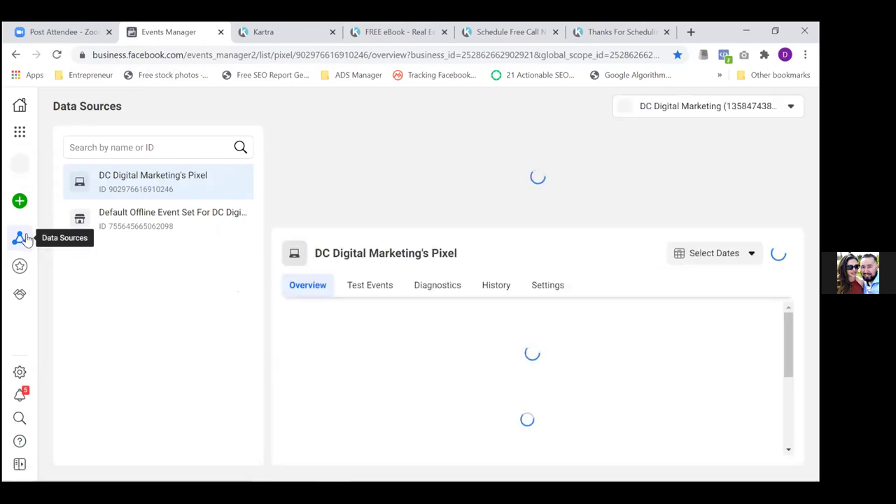
{"action": "mouse_move", "coordinate": [21, 239]}
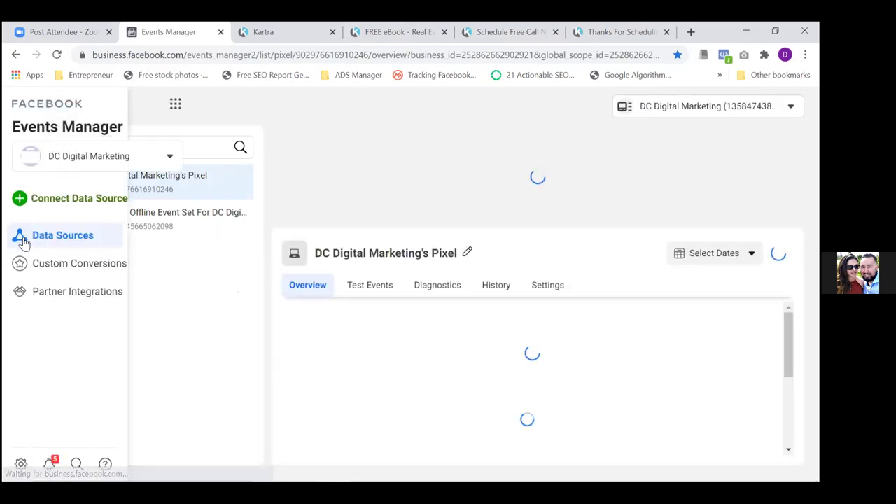
{"action": "left_click", "coordinate": [78, 268]}
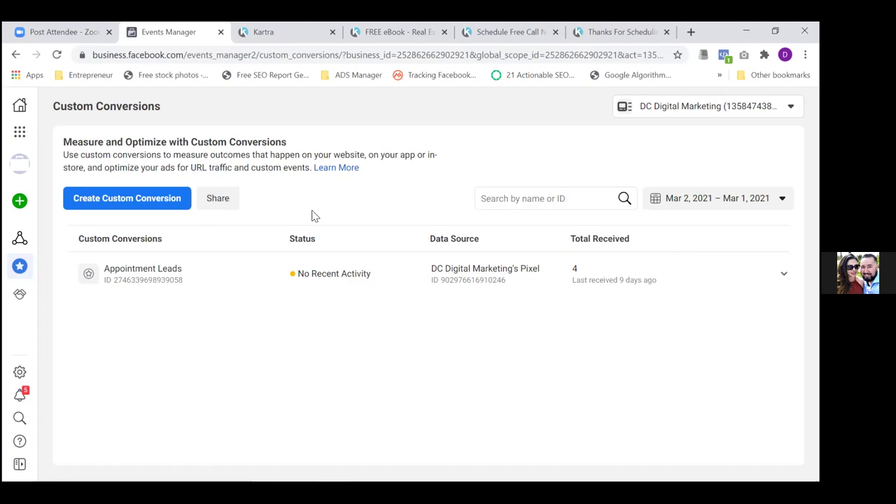
Expand Appointment Leads to reveal its Schedule category and thank-you-for-scheduling URL rule
{"action": "left_click", "coordinate": [144, 278]}
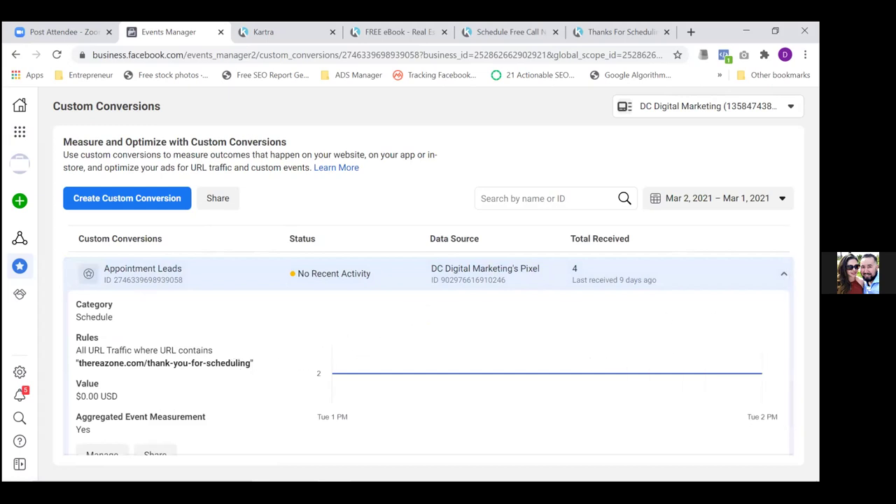
{"action": "scroll", "coordinate": [428, 338], "scroll_direction": "down", "scroll_amount": 2}
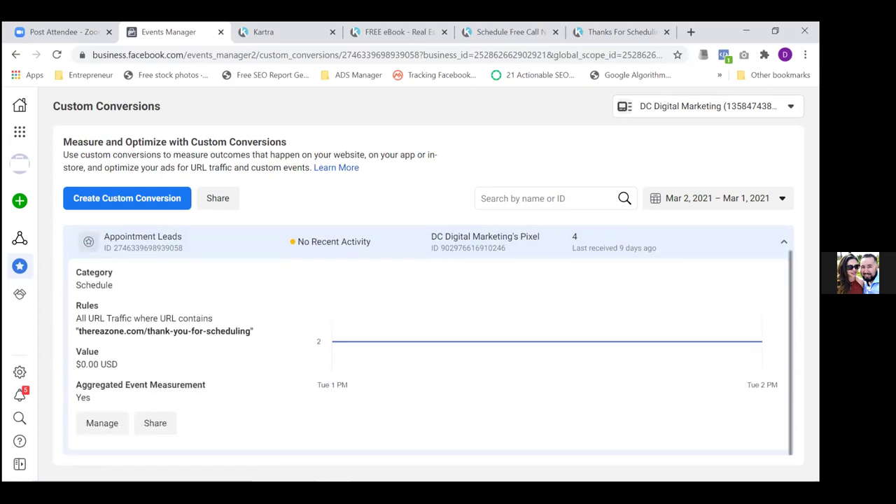
Review Appointment Leads' manage settings, cancel the delete attempt, and close the dialog
{"action": "left_click", "coordinate": [98, 424]}
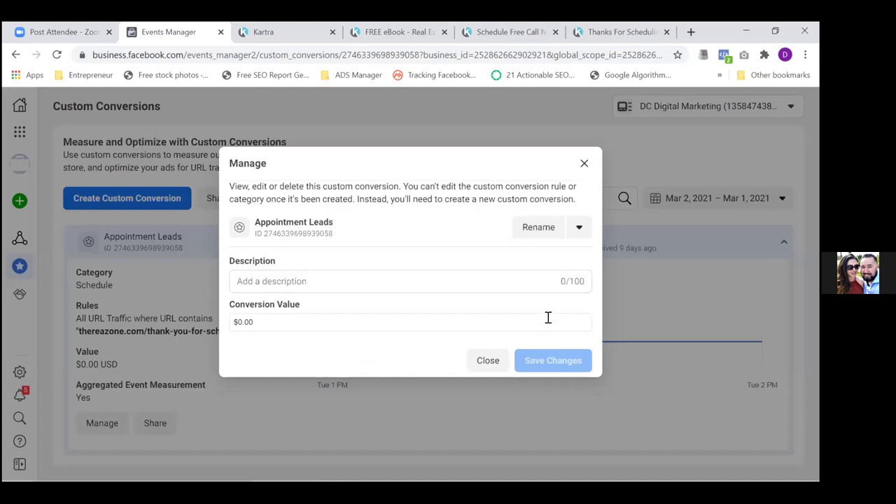
{"action": "left_click", "coordinate": [580, 229]}
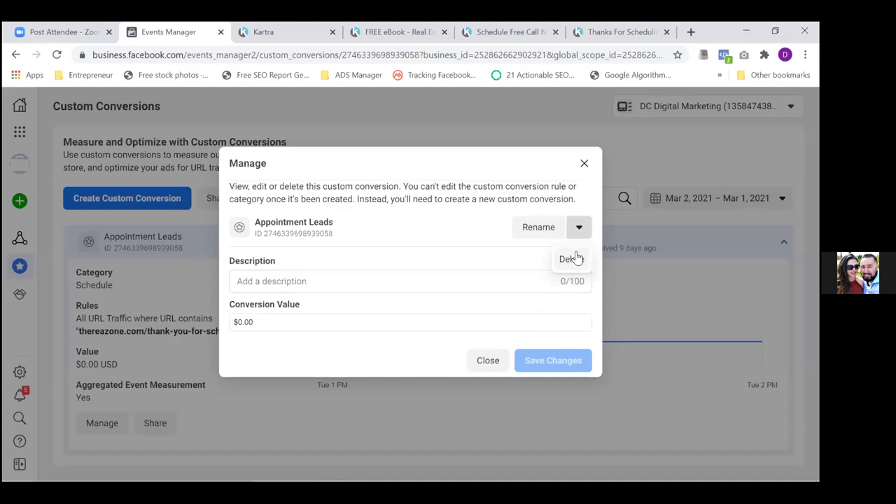
{"action": "left_click", "coordinate": [572, 260]}
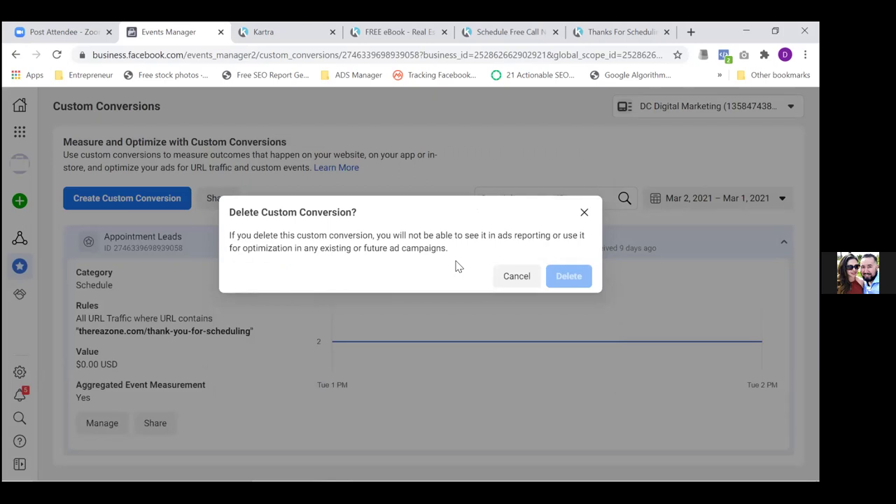
{"action": "mouse_move", "coordinate": [567, 276]}
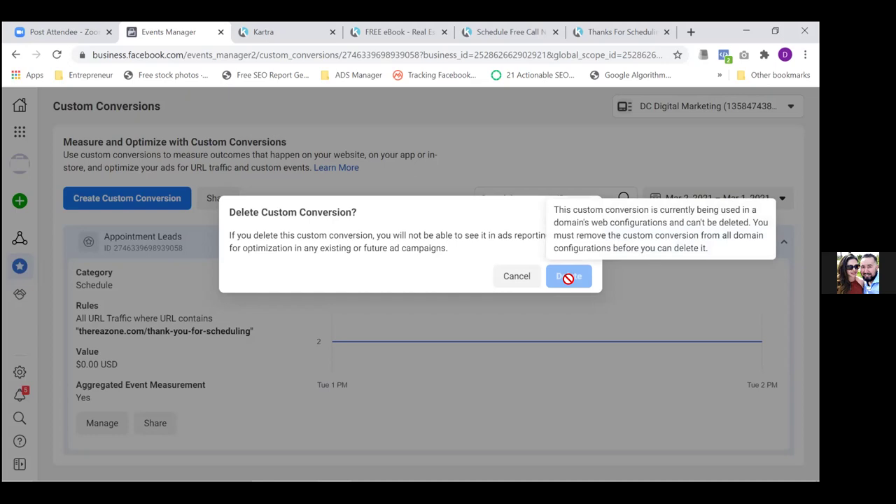
{"action": "left_click", "coordinate": [515, 277]}
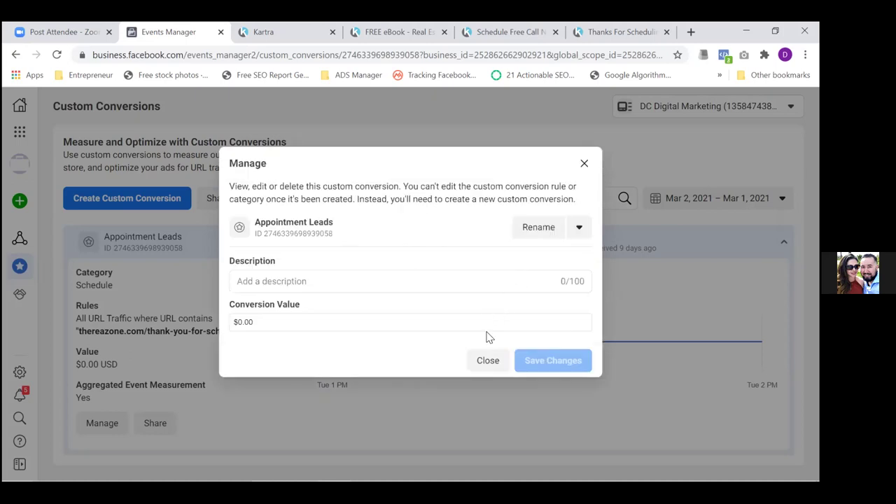
{"action": "left_click", "coordinate": [488, 360]}
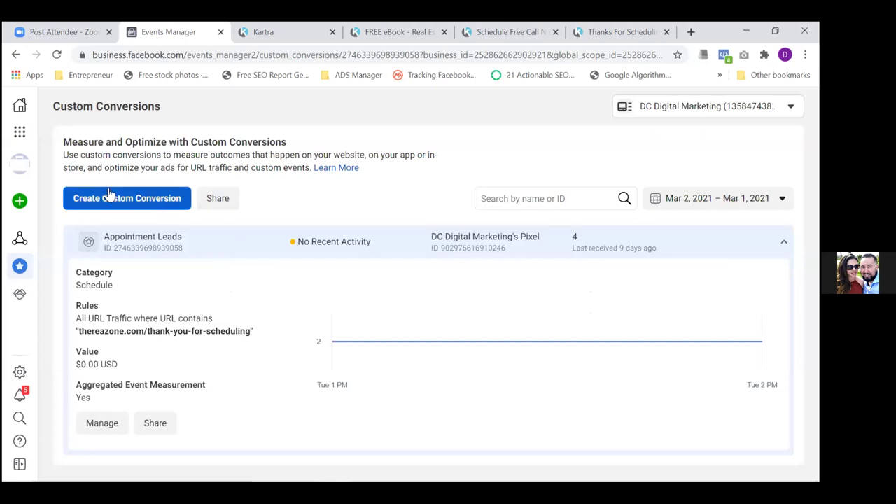
Open Events Manager's Aggregated Event Measurement tab and its Configure Web Events list
{"action": "left_click", "coordinate": [20, 133]}
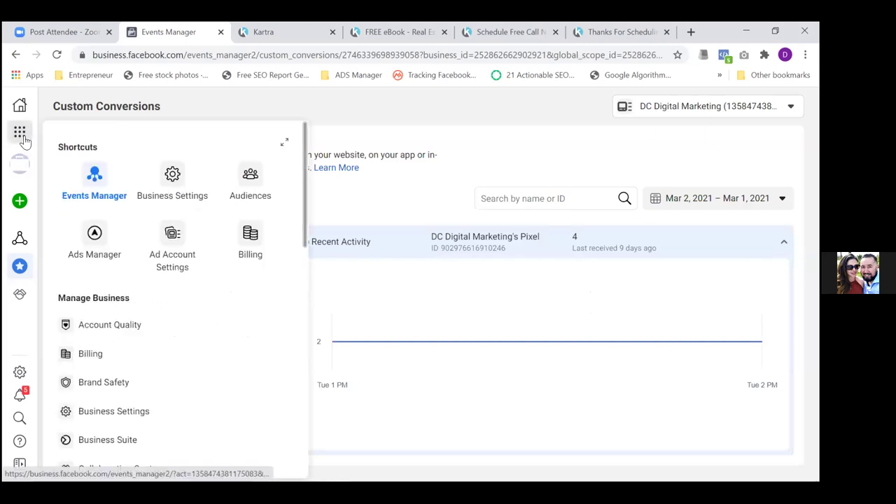
{"action": "left_click", "coordinate": [93, 183]}
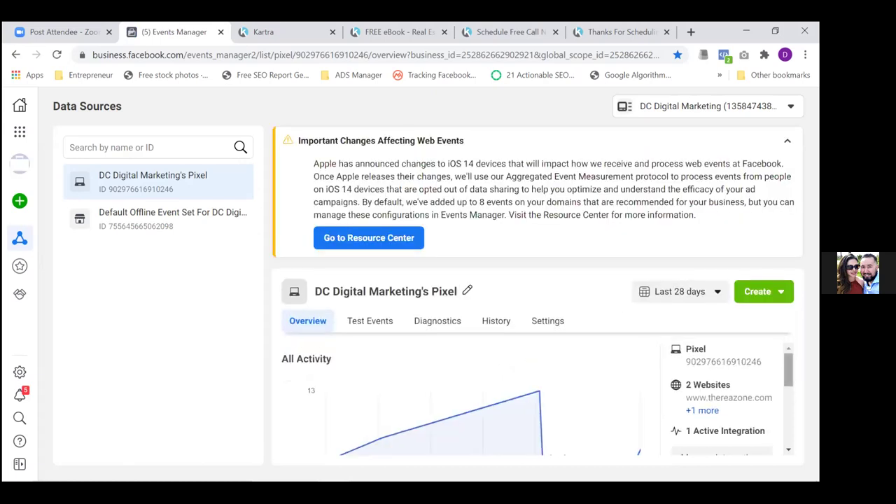
{"action": "scroll", "coordinate": [538, 400], "scroll_direction": "down", "scroll_amount": 3}
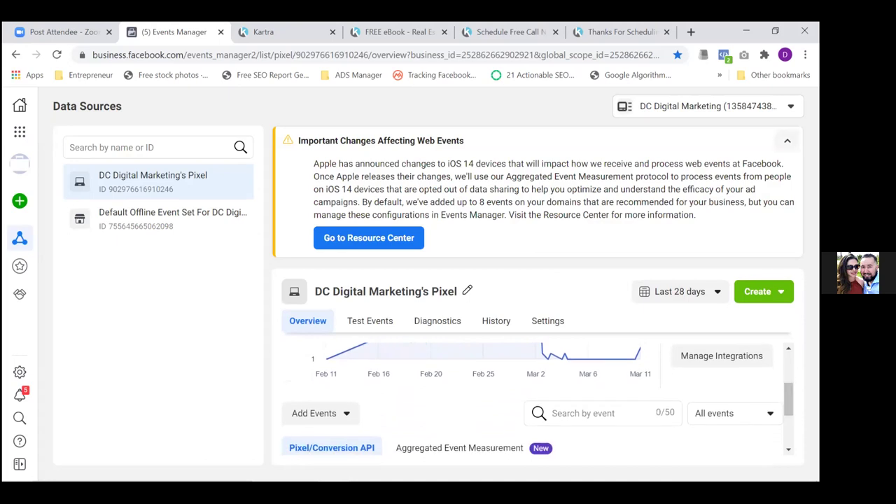
{"action": "left_click", "coordinate": [786, 140]}
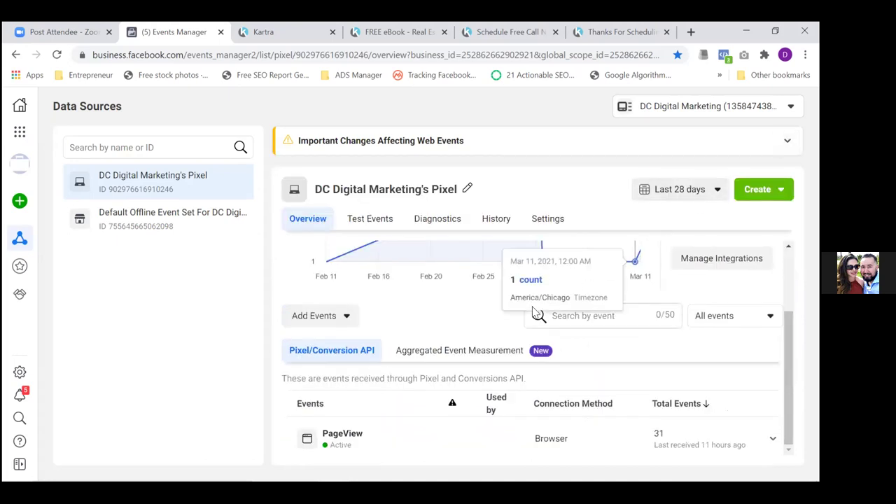
{"action": "left_click", "coordinate": [483, 356]}
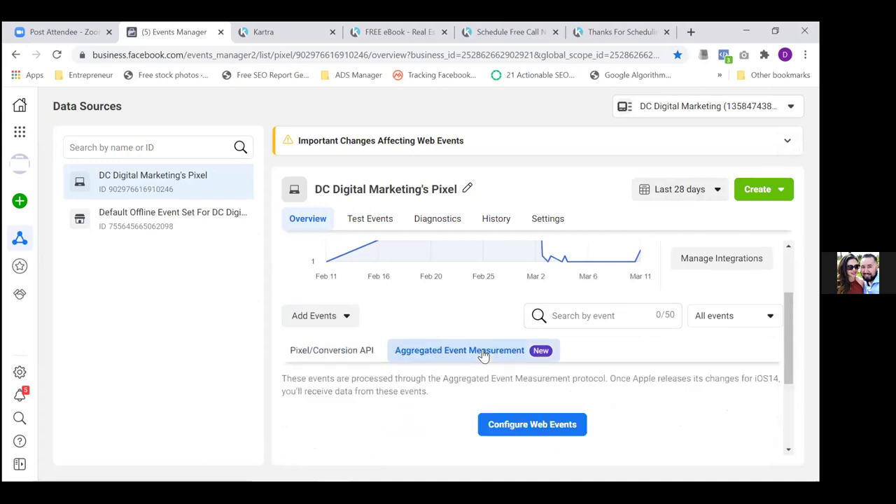
{"action": "left_click", "coordinate": [517, 422]}
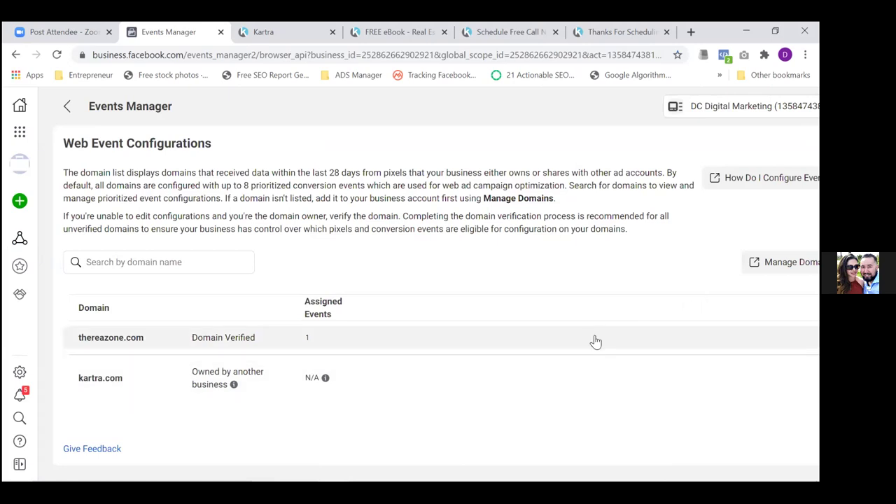
Check thereazone.com's prioritized events, confirming Appointment Leads ranks first, then go back to the pixel overview
{"action": "left_click", "coordinate": [451, 340]}
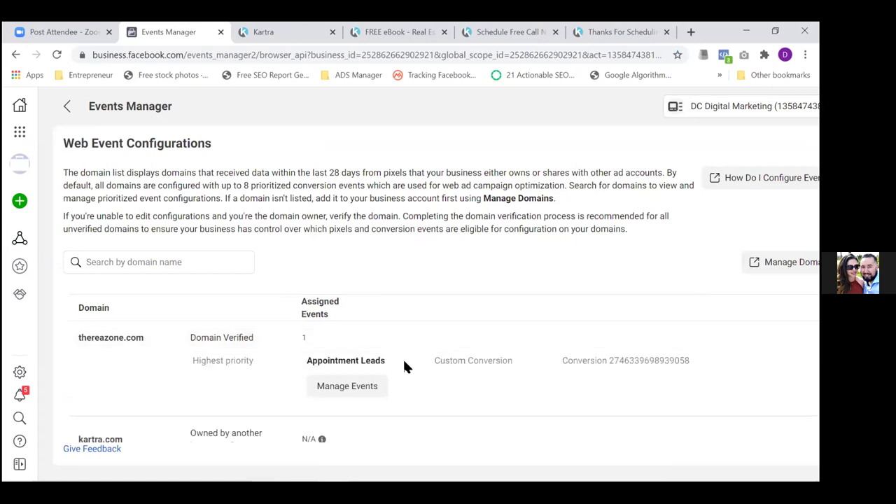
{"action": "left_click", "coordinate": [362, 392]}
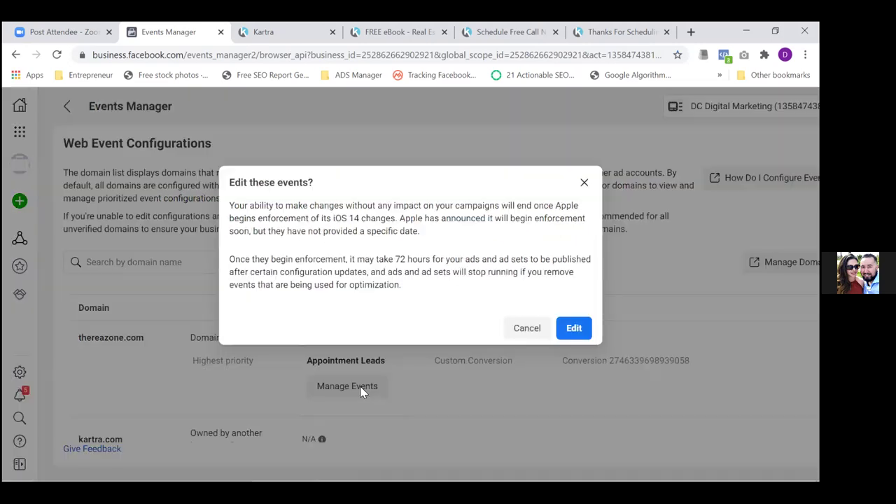
{"action": "left_click", "coordinate": [572, 328]}
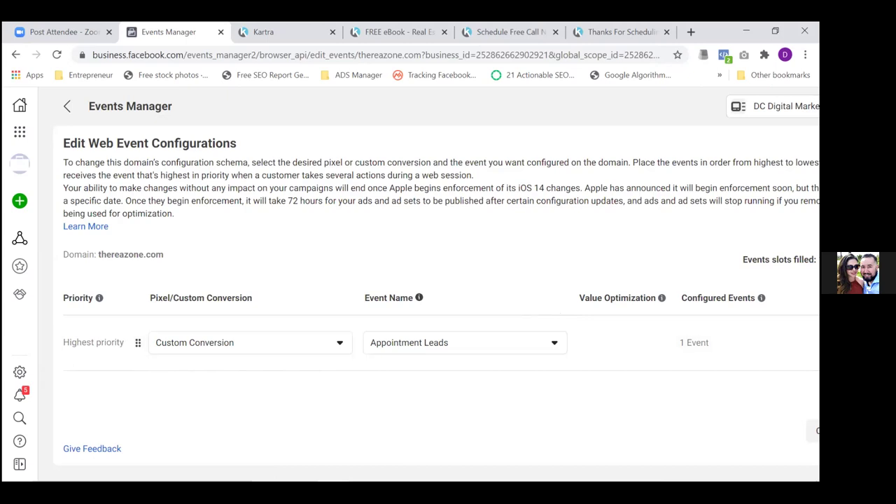
{"action": "double_click", "coordinate": [72, 449]}
{"action": "left_click", "coordinate": [64, 109]}
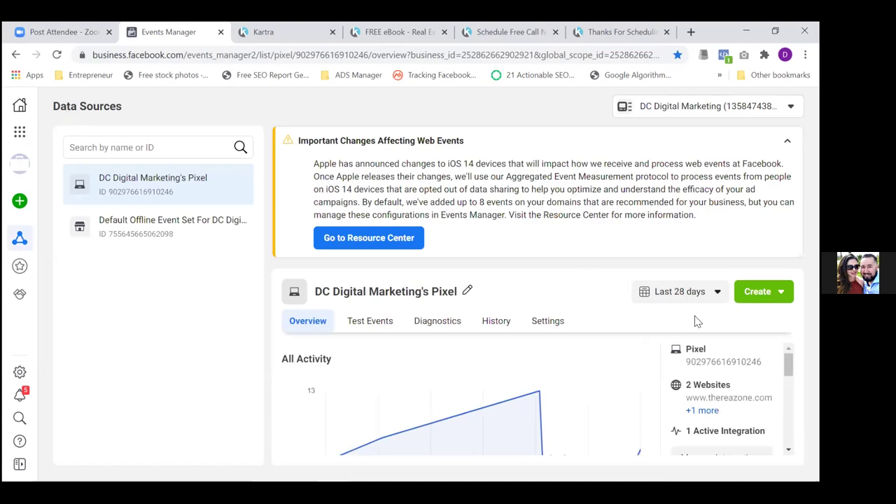
Go to Custom Conversions and expand the Appointment Leads conversion
{"action": "scroll", "coordinate": [536, 399], "scroll_direction": "down", "scroll_amount": 5}
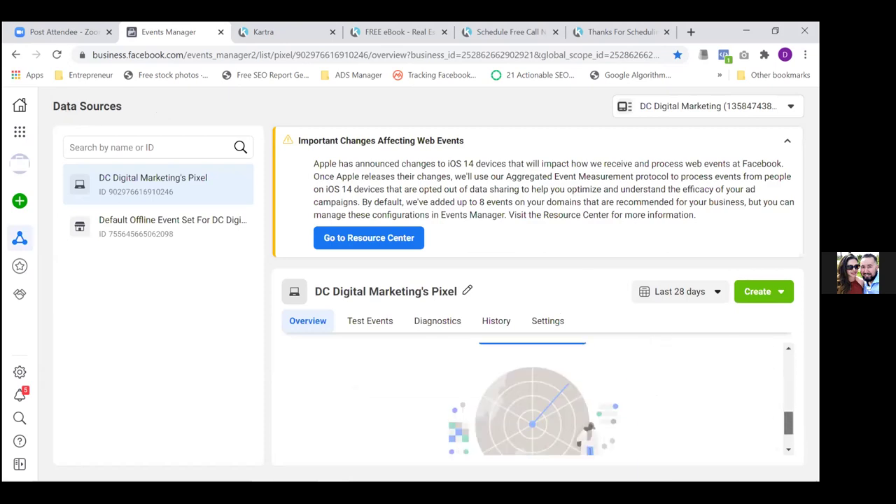
{"action": "scroll", "coordinate": [535, 399], "scroll_direction": "up", "scroll_amount": 1}
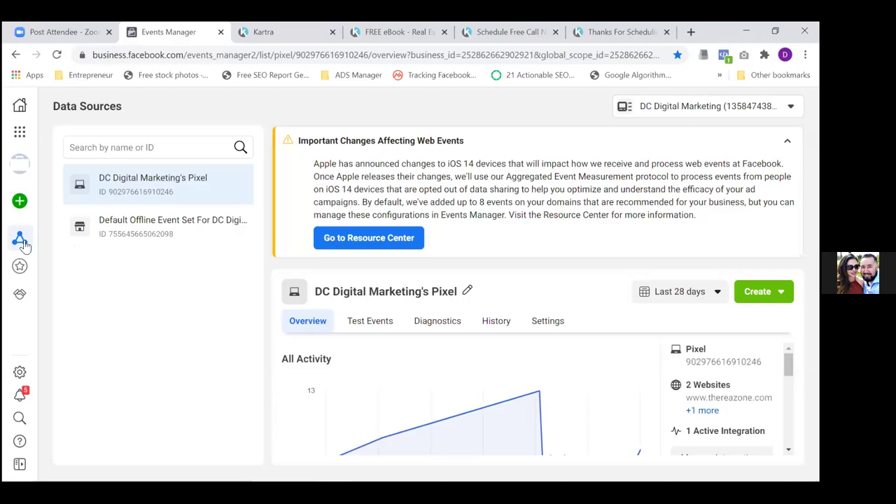
{"action": "mouse_move", "coordinate": [25, 242]}
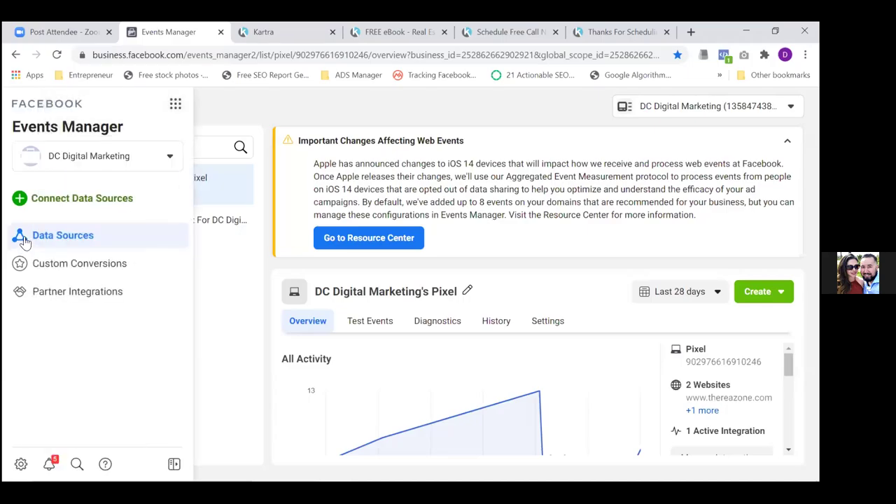
{"action": "left_click", "coordinate": [35, 273]}
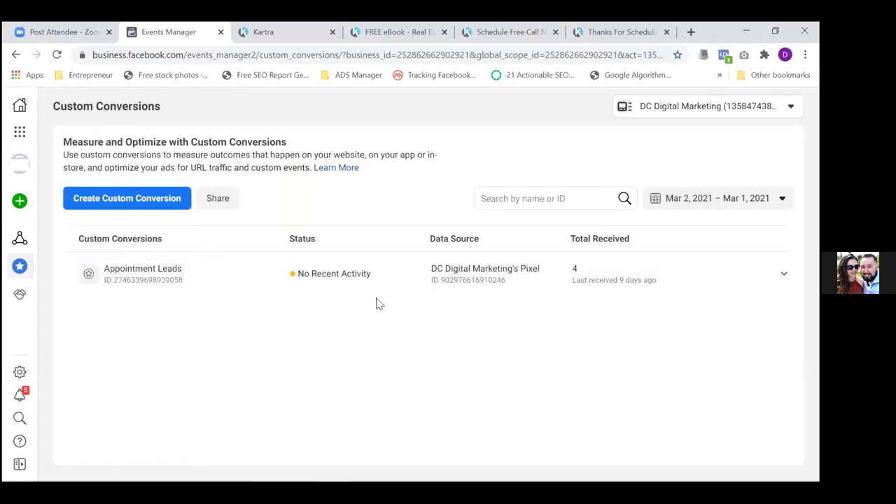
{"action": "left_click", "coordinate": [385, 284]}
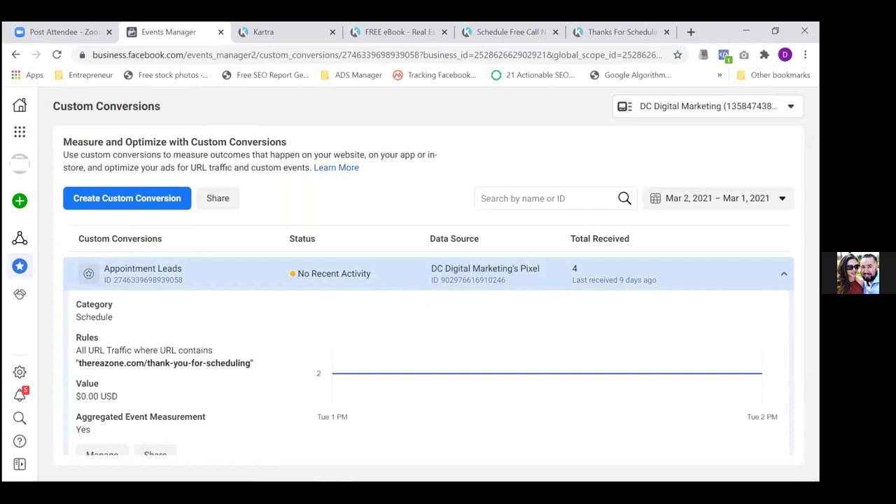
Open Appointment Leads' Manage options, dismiss the delete option, and close the dialog
{"action": "scroll", "coordinate": [429, 338], "scroll_direction": "down", "scroll_amount": 1}
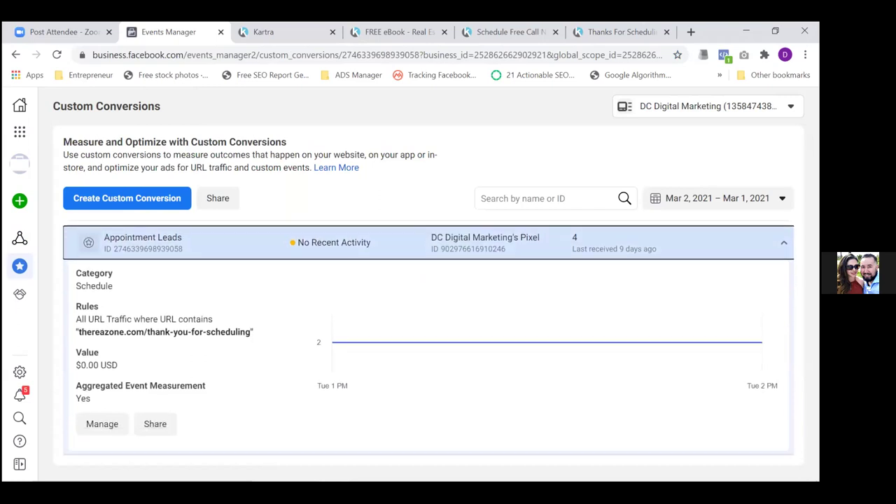
{"action": "left_click", "coordinate": [101, 425]}
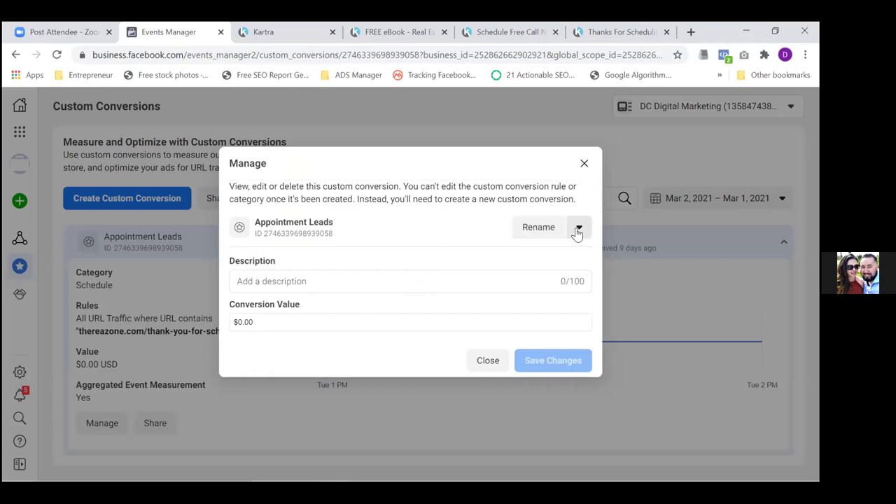
{"action": "left_click", "coordinate": [578, 229]}
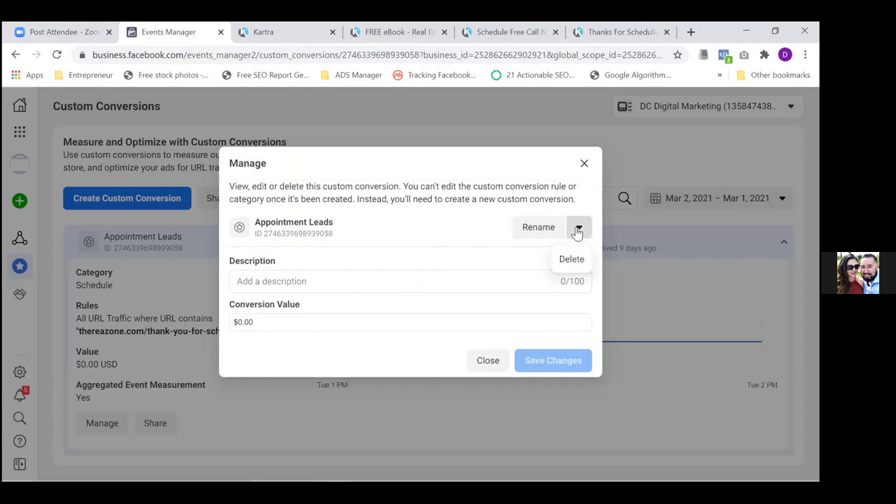
{"action": "left_click", "coordinate": [476, 245]}
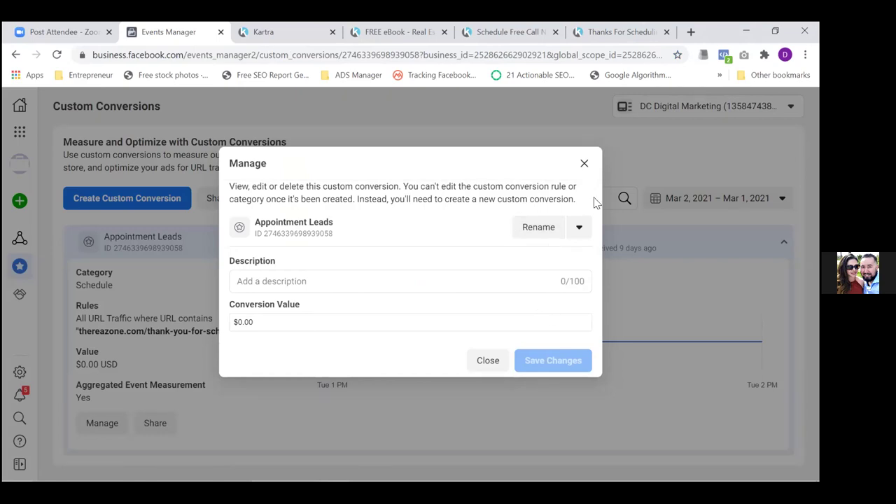
{"action": "left_click", "coordinate": [583, 163]}
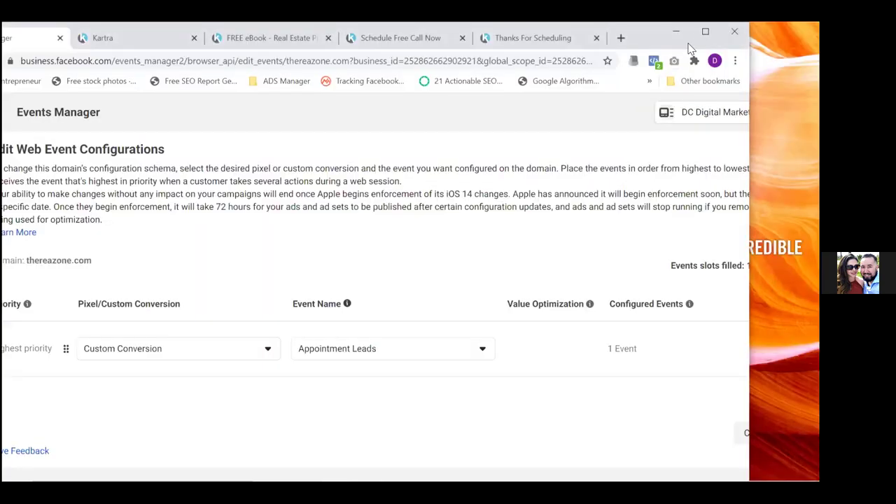
Maximize the browser and bookmark thereazone.com's configuration page in the Real Estate folder
{"action": "left_click", "coordinate": [705, 33]}
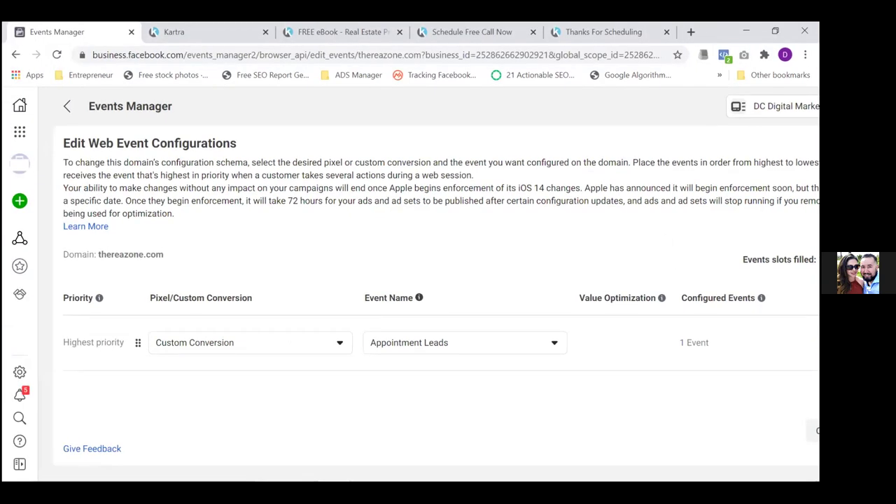
{"action": "left_click", "coordinate": [557, 248]}
{"action": "left_click", "coordinate": [677, 56]}
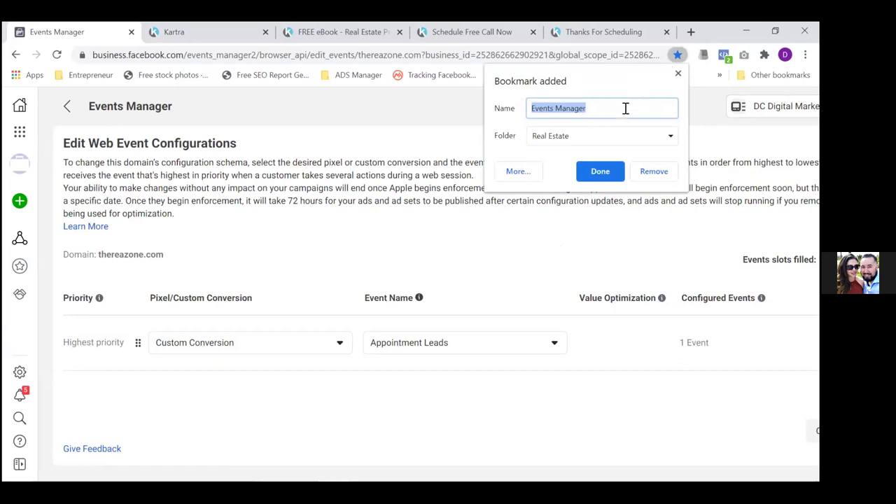
{"action": "left_click", "coordinate": [599, 172]}
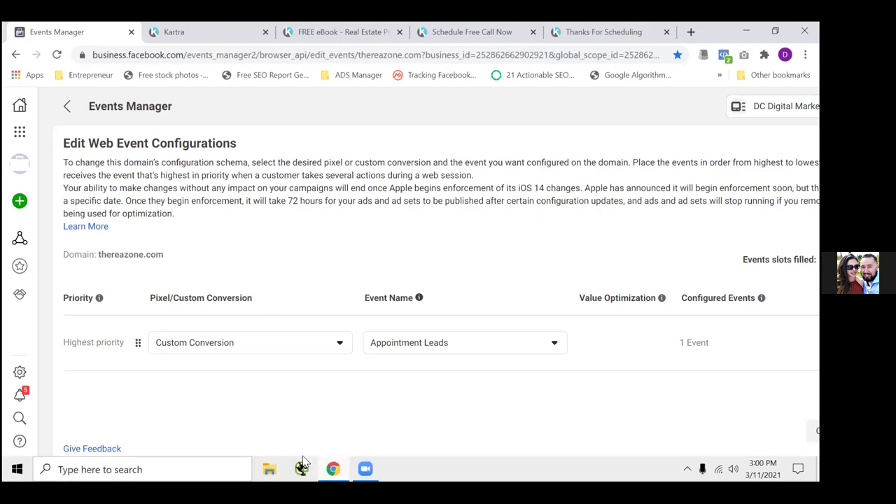
{"action": "left_click", "coordinate": [490, 469]}
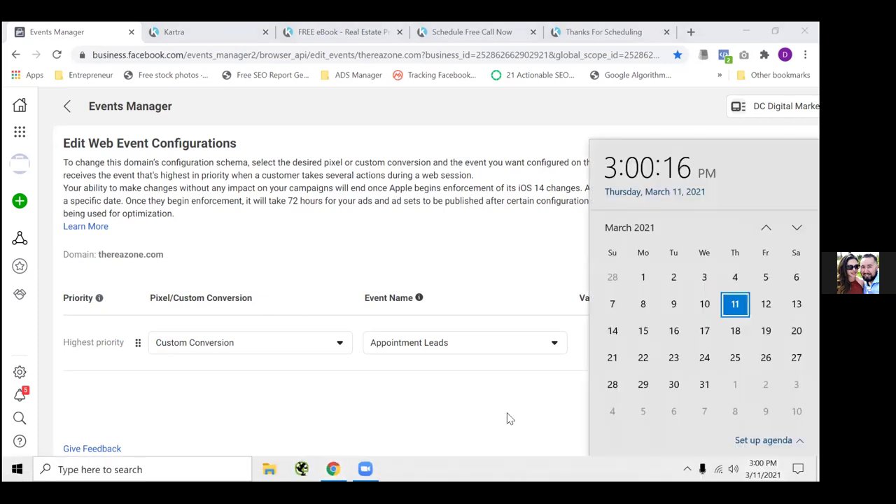
{"action": "left_click", "coordinate": [509, 418]}
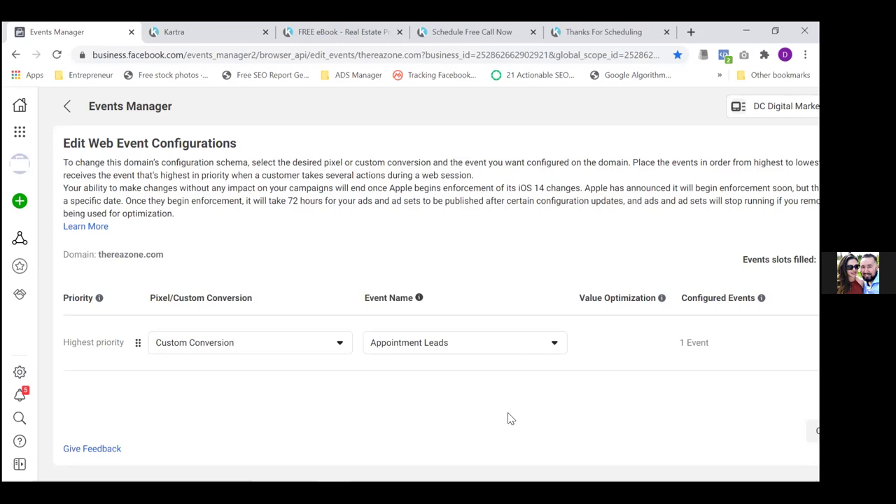
{"action": "mouse_move", "coordinate": [509, 481]}
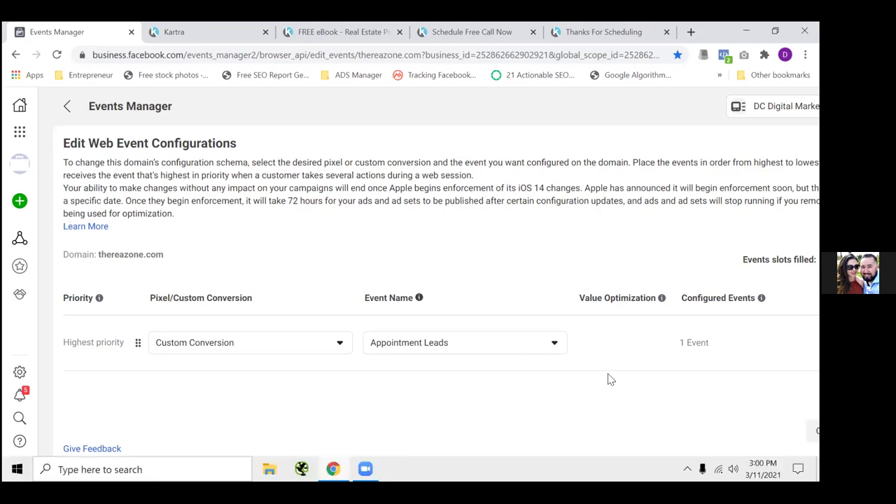